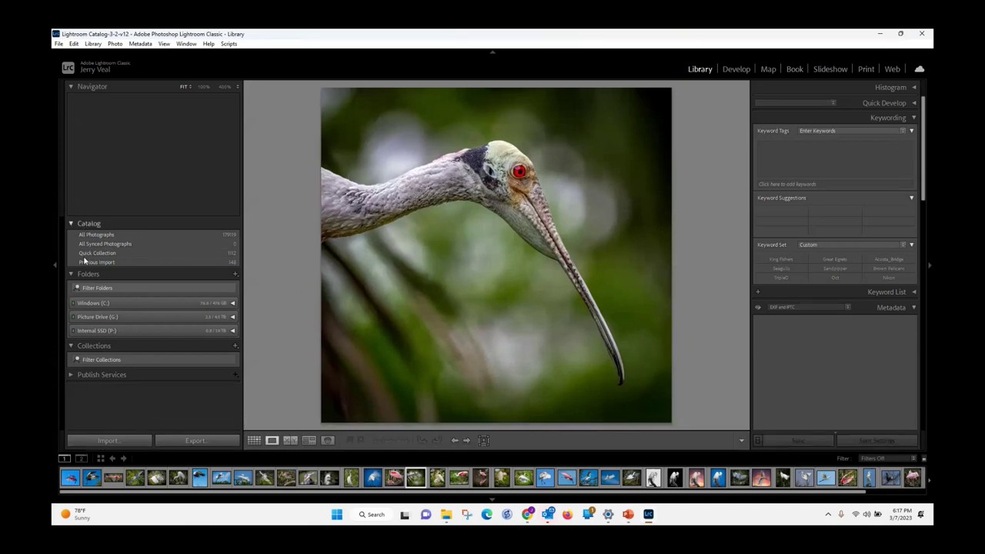
Step: Open the March Presentation collection
{"action": "left_click", "coordinate": [74, 301]}
{"action": "scroll", "coordinate": [135, 397], "scroll_direction": "down", "scroll_amount": 5}
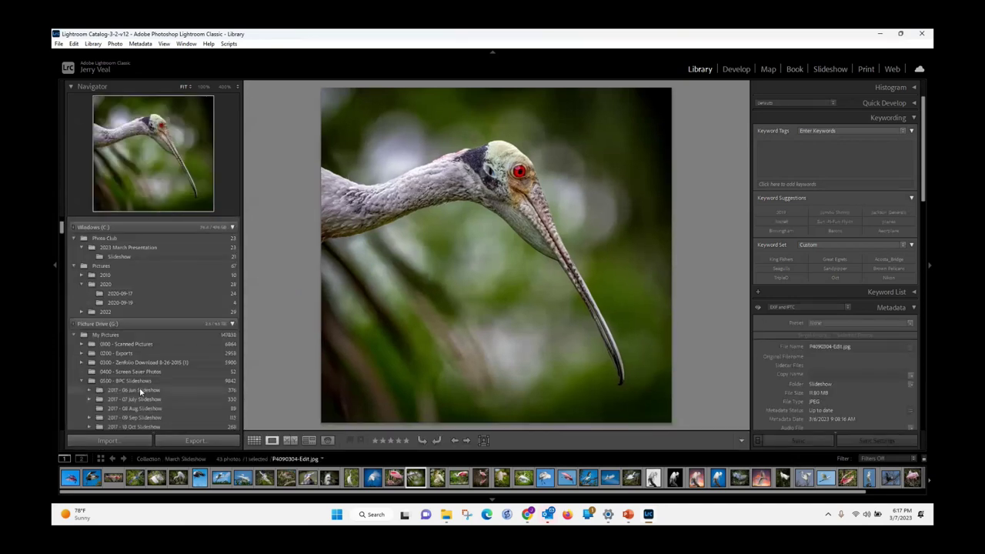
{"action": "scroll", "coordinate": [139, 387], "scroll_direction": "down", "scroll_amount": 10}
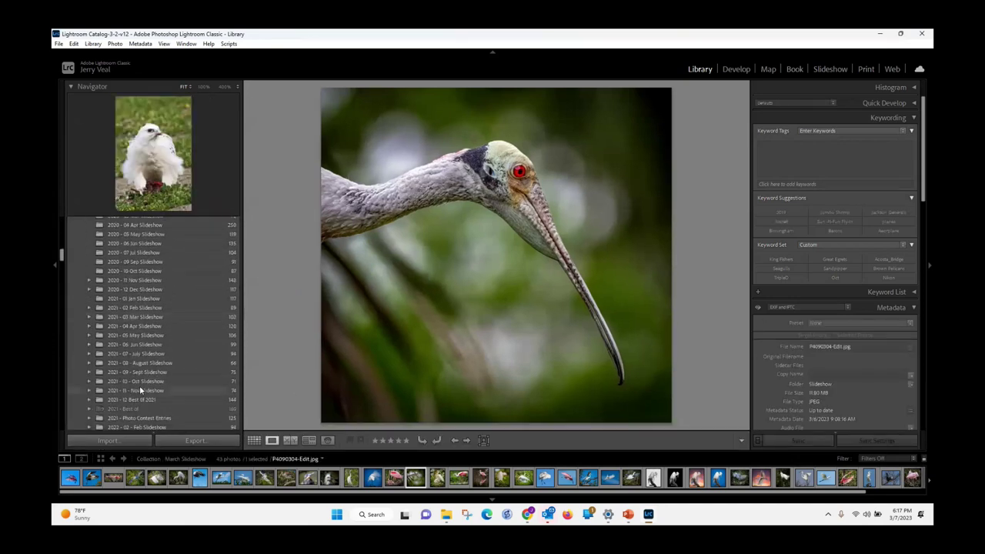
{"action": "scroll", "coordinate": [140, 389], "scroll_direction": "down", "scroll_amount": 10}
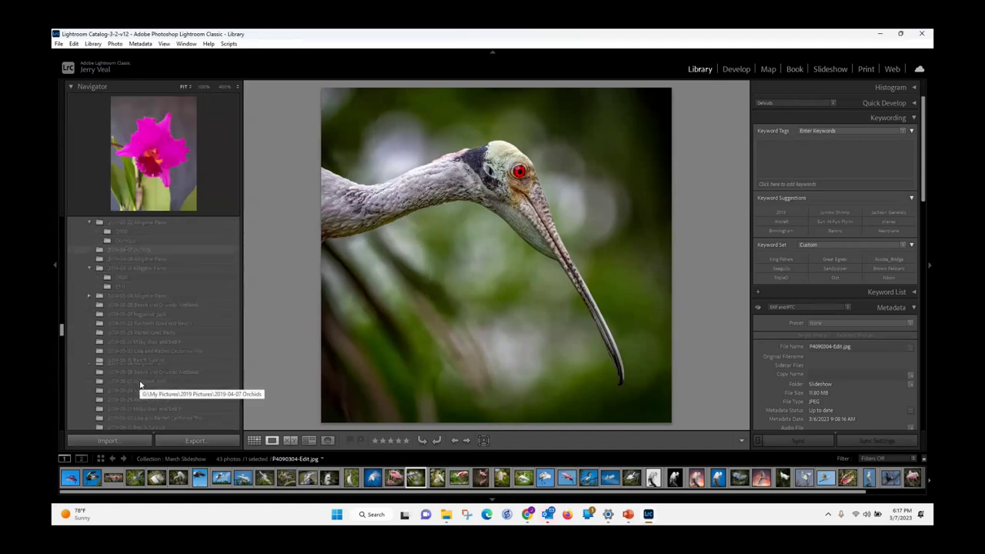
{"action": "scroll", "coordinate": [141, 383], "scroll_direction": "down", "scroll_amount": 10}
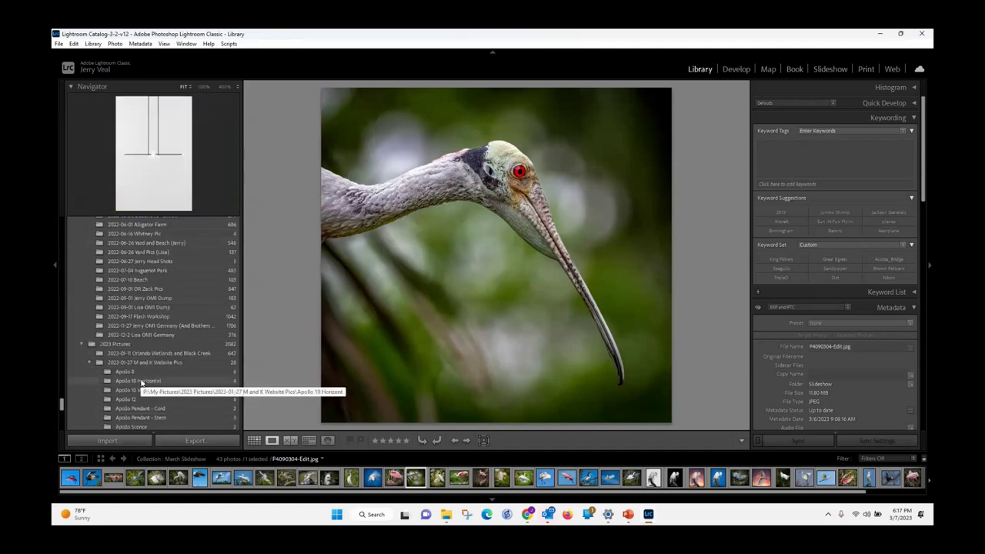
{"action": "scroll", "coordinate": [140, 379], "scroll_direction": "down", "scroll_amount": 5}
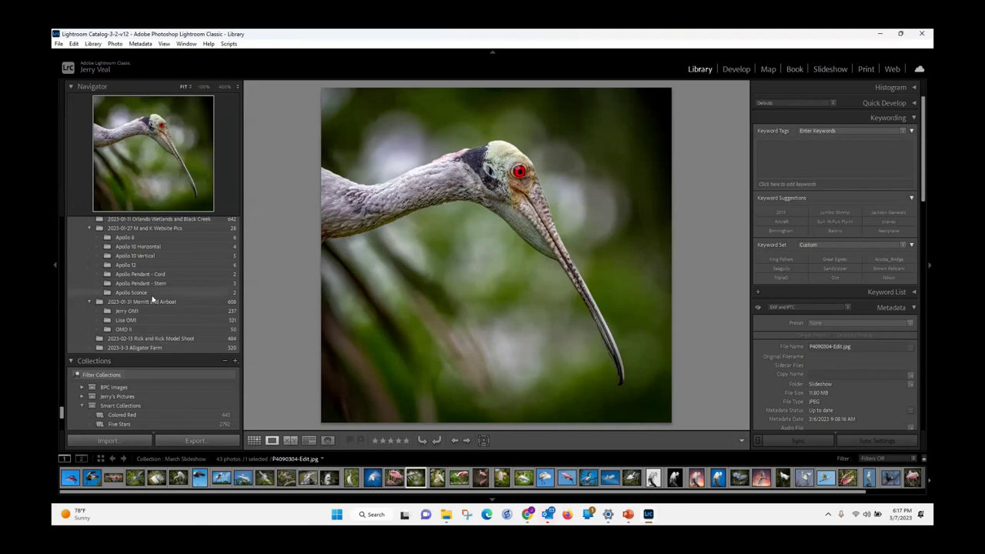
{"action": "scroll", "coordinate": [153, 300], "scroll_direction": "down", "scroll_amount": 5}
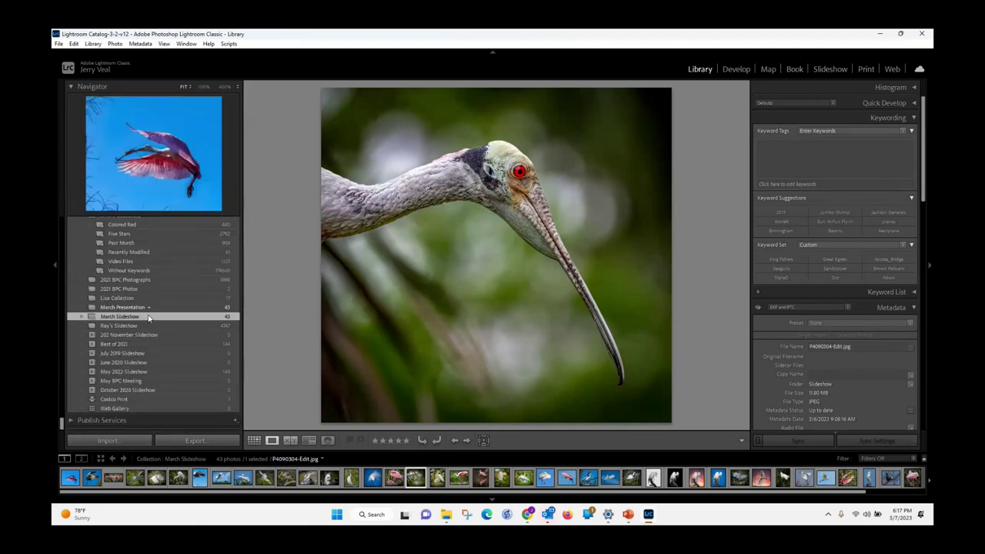
{"action": "left_click", "coordinate": [145, 307]}
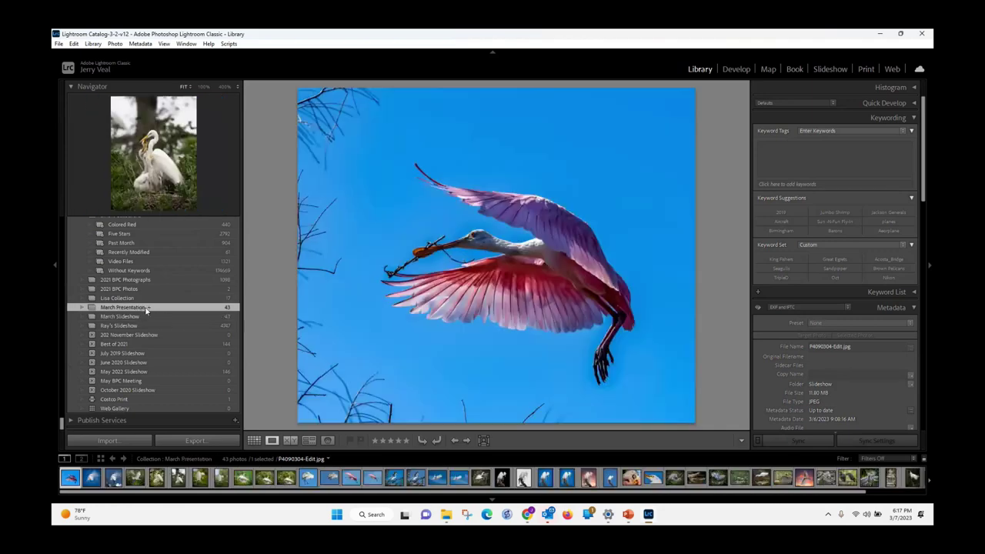
Step: Show the March Presentation collection as a thumbnail grid and look through its bird and alligator photos
{"action": "left_click", "coordinate": [253, 440]}
{"action": "scroll", "coordinate": [478, 285], "scroll_direction": "down", "scroll_amount": 3}
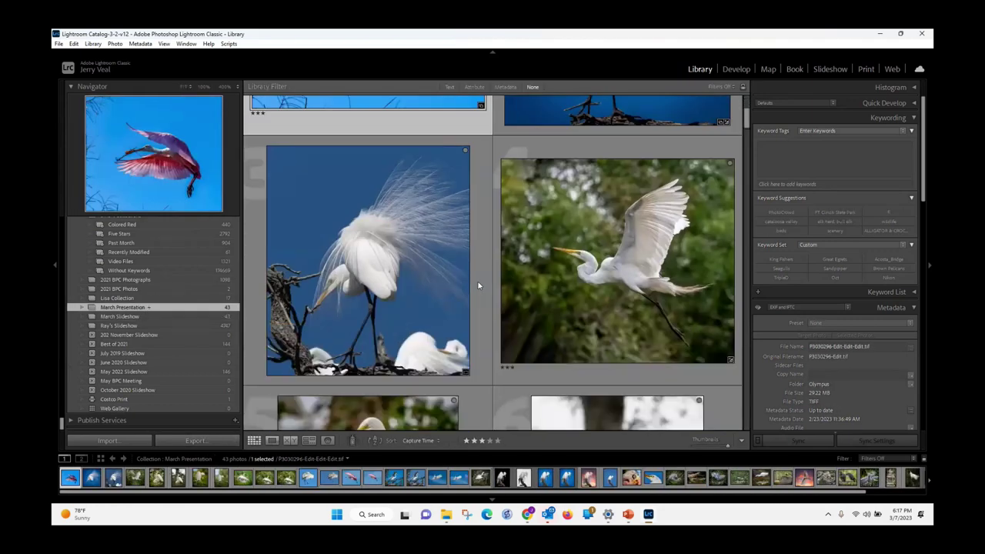
{"action": "scroll", "coordinate": [474, 281], "scroll_direction": "down", "scroll_amount": 3}
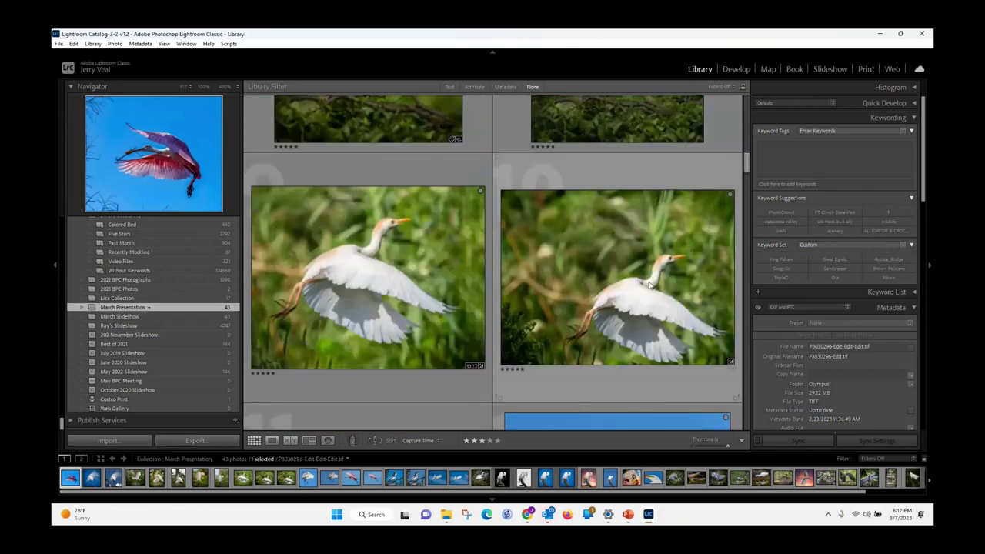
{"action": "scroll", "coordinate": [644, 286], "scroll_direction": "down", "scroll_amount": 3}
{"action": "scroll", "coordinate": [643, 286], "scroll_direction": "down", "scroll_amount": 10}
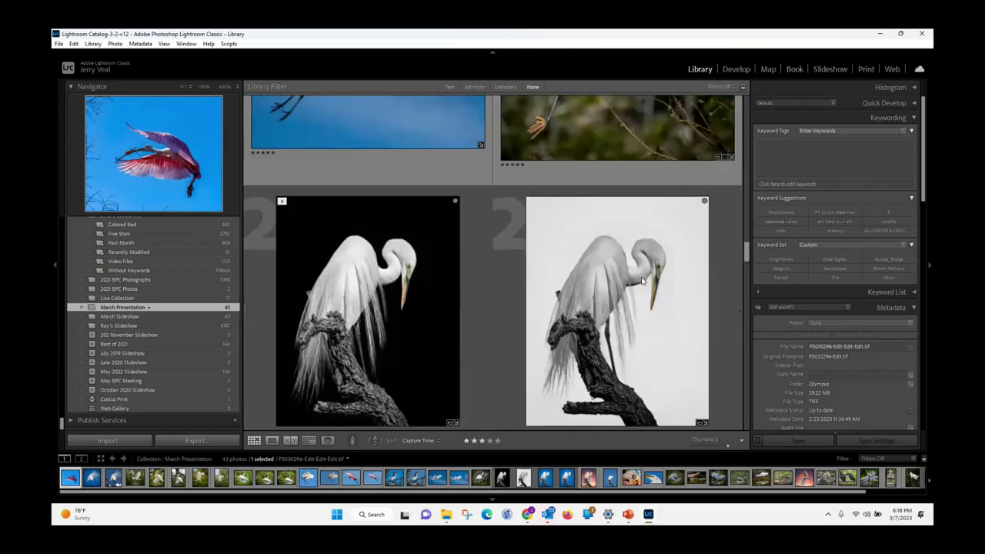
{"action": "scroll", "coordinate": [643, 280], "scroll_direction": "down", "scroll_amount": 12}
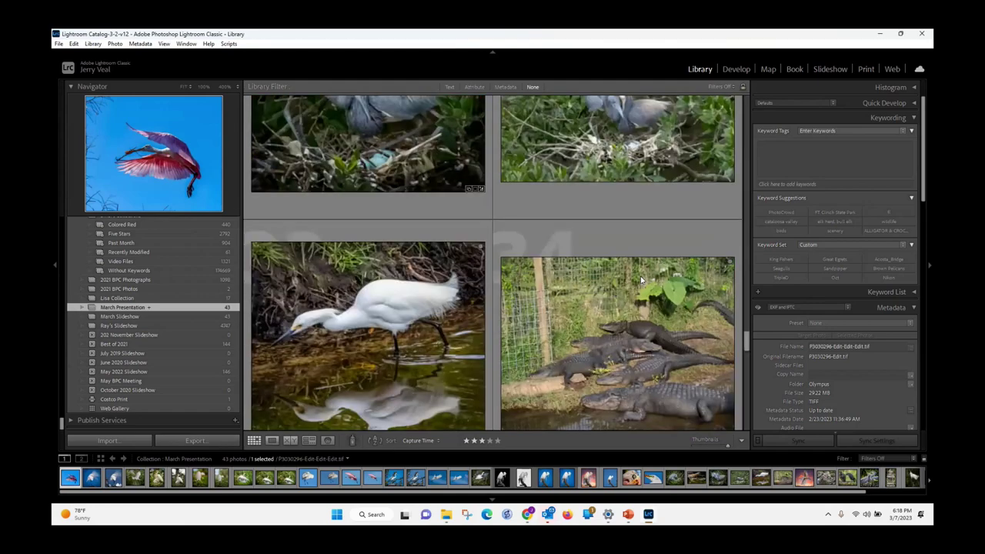
{"action": "scroll", "coordinate": [642, 281], "scroll_direction": "down", "scroll_amount": 6}
{"action": "scroll", "coordinate": [642, 277], "scroll_direction": "up", "scroll_amount": 3}
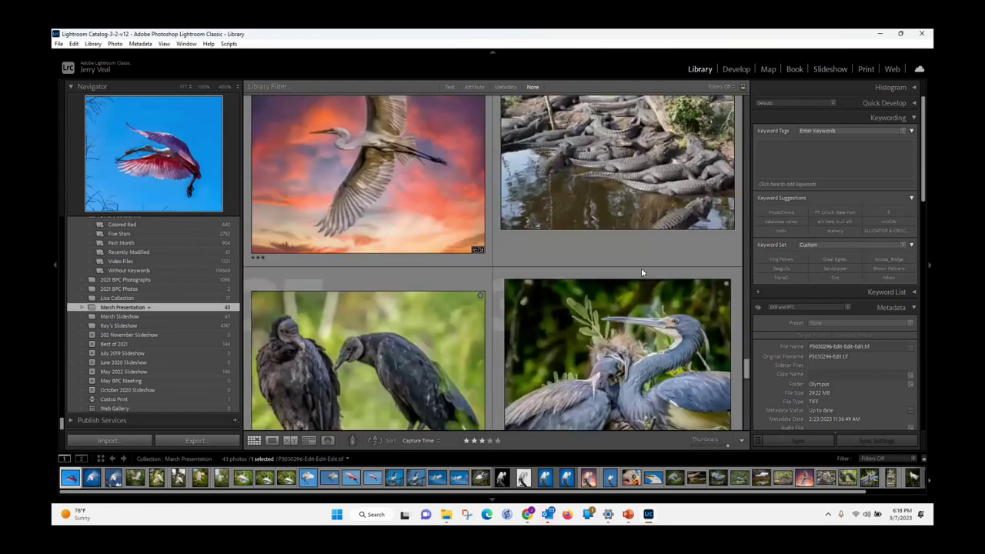
{"action": "scroll", "coordinate": [641, 254], "scroll_direction": "up", "scroll_amount": 10}
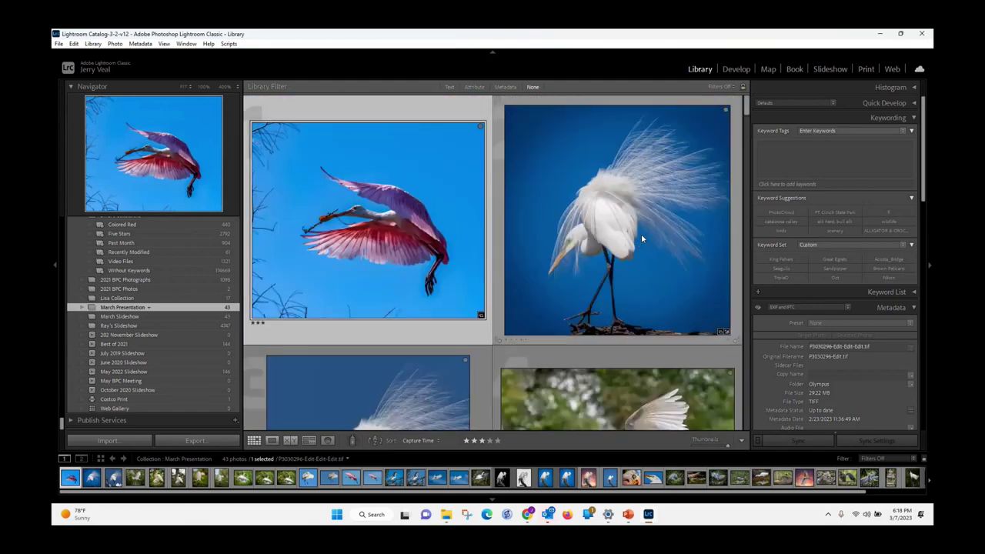
{"action": "scroll", "coordinate": [640, 236], "scroll_direction": "down", "scroll_amount": 2}
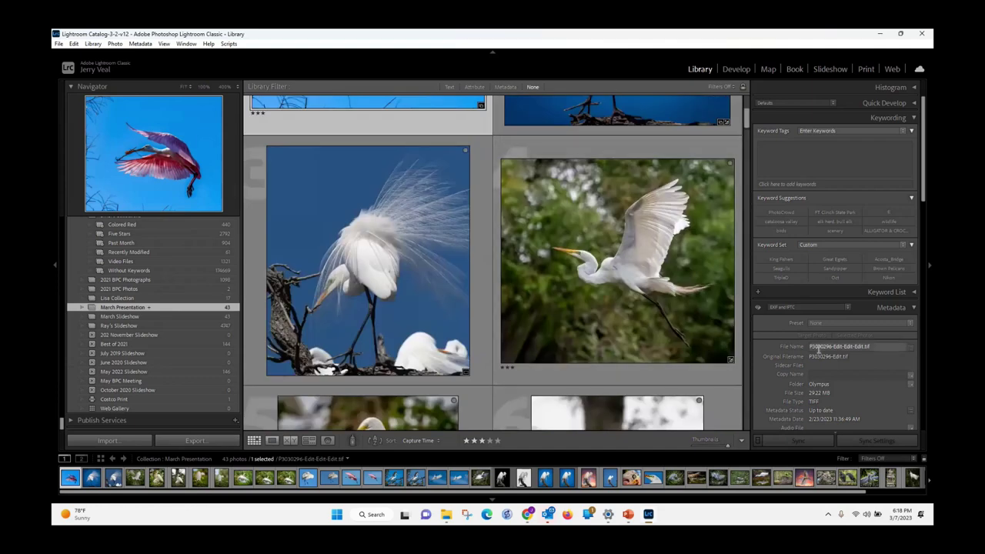
{"action": "scroll", "coordinate": [561, 283], "scroll_direction": "down", "scroll_amount": 2}
{"action": "scroll", "coordinate": [562, 288], "scroll_direction": "down", "scroll_amount": 5}
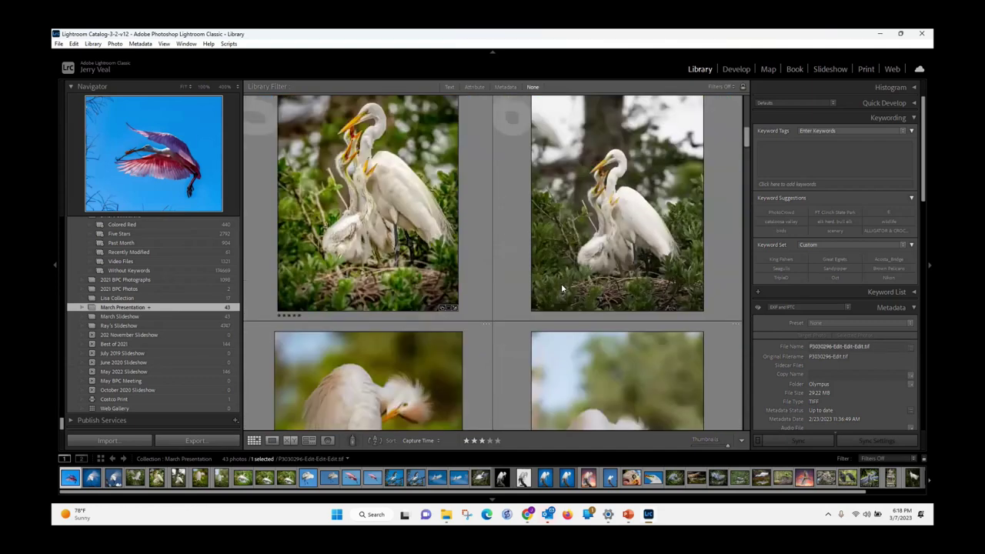
Step: Enlarge the raw preening egret photo P5042660.ORF, compare it with P5042660-Edit.tif, and return to the raw version
{"action": "double_click", "coordinate": [623, 356]}
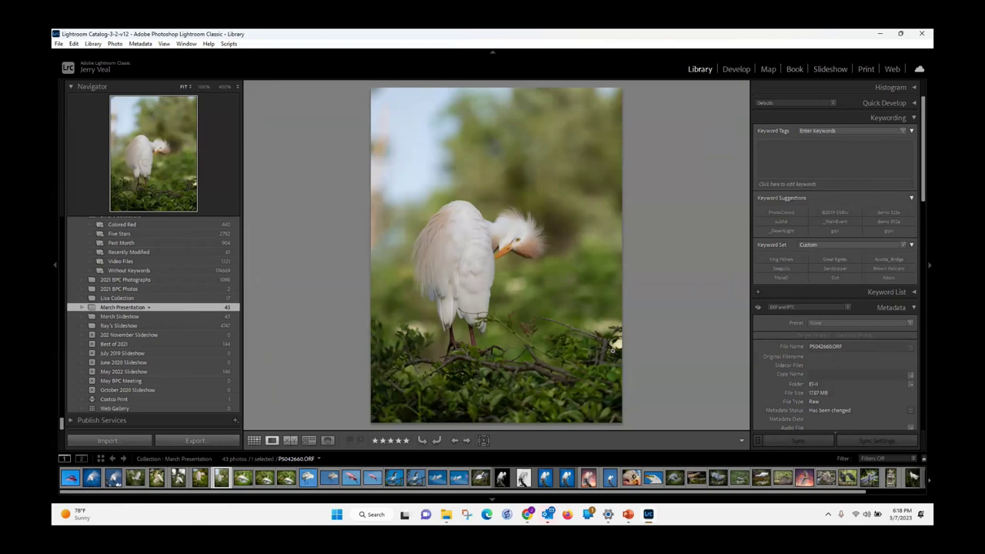
{"action": "key", "text": "Left"}
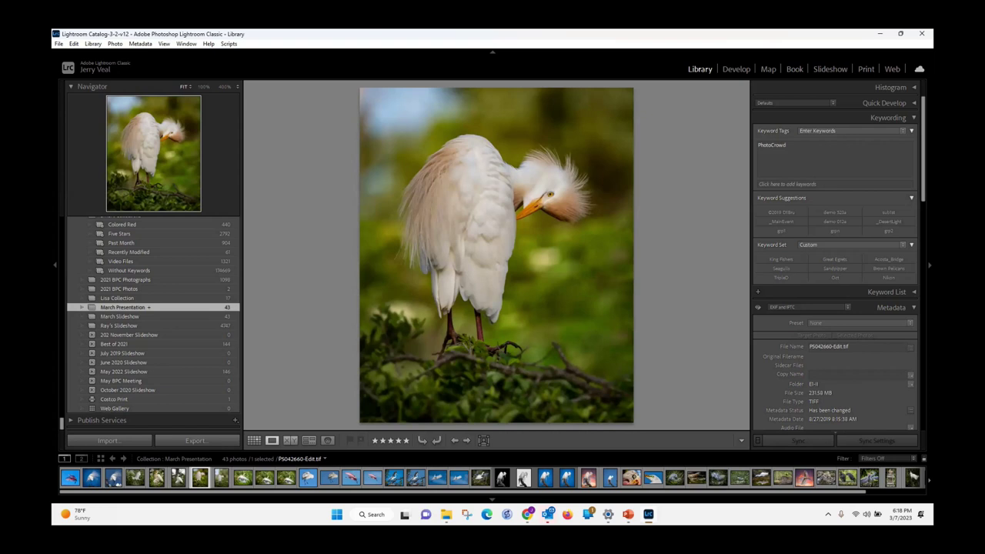
{"action": "left_click", "coordinate": [221, 477]}
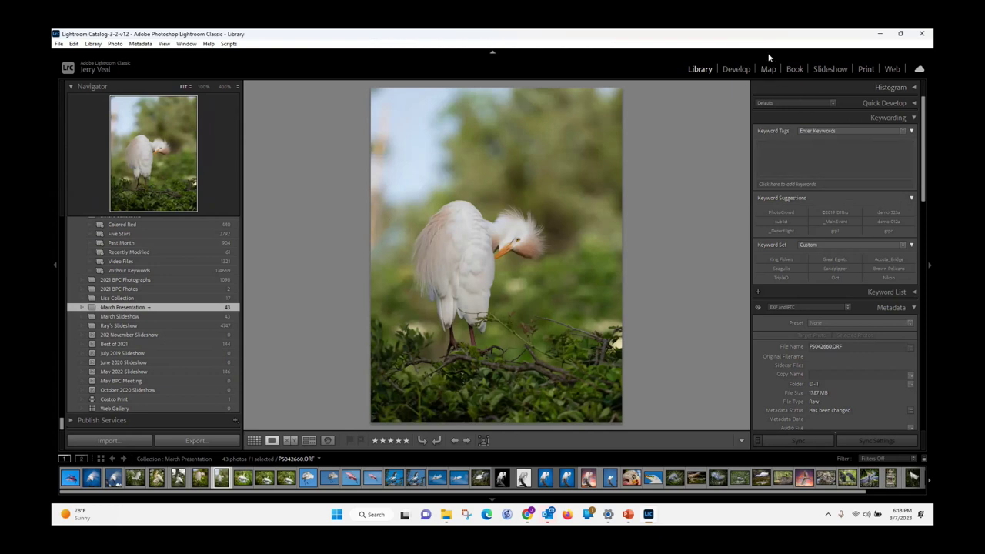
Step: Crop P5042660.ORF in the Develop module to about 2847 x 3839 pixels around the egret, with contrast at +5
{"action": "left_click", "coordinate": [732, 74]}
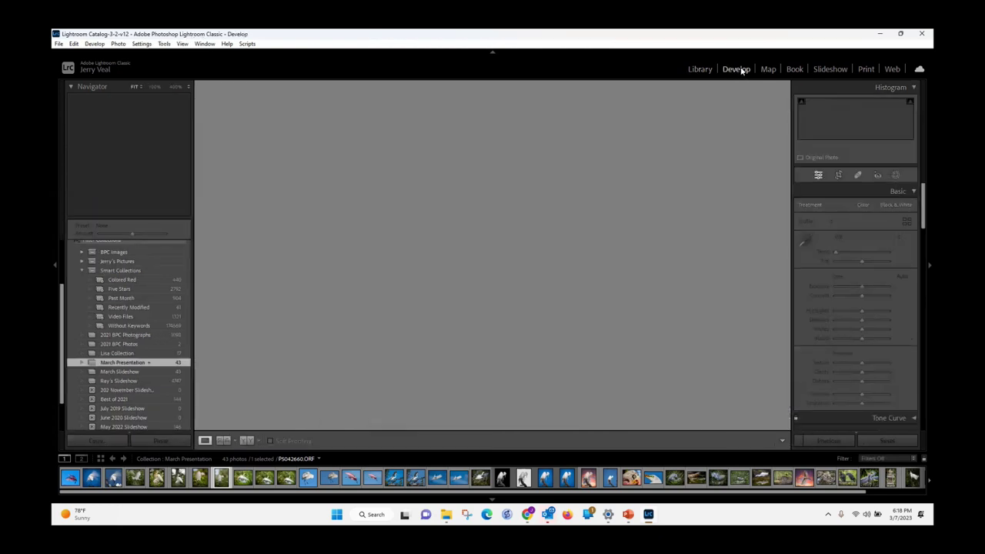
{"action": "left_click", "coordinate": [838, 175]}
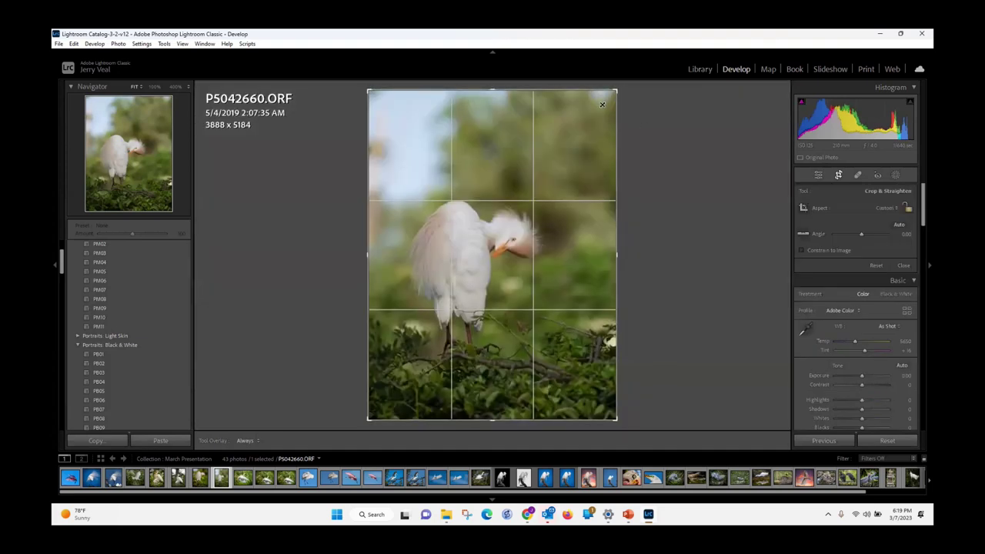
{"action": "left_click_drag", "start_coordinate": [616, 90], "coordinate": [590, 120]}
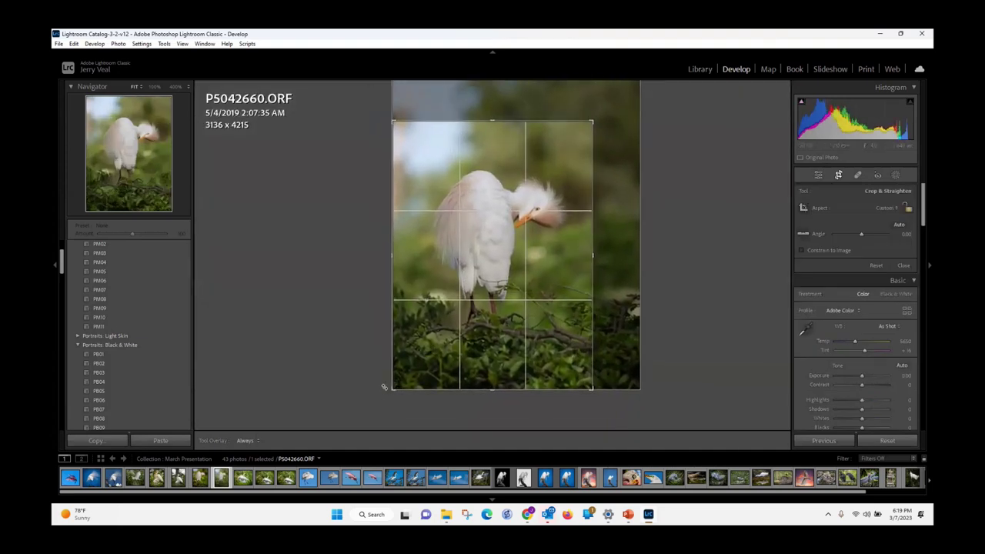
{"action": "left_click_drag", "start_coordinate": [392, 389], "coordinate": [403, 377]}
{"action": "key", "text": "equal"}
{"action": "key", "text": "6"}
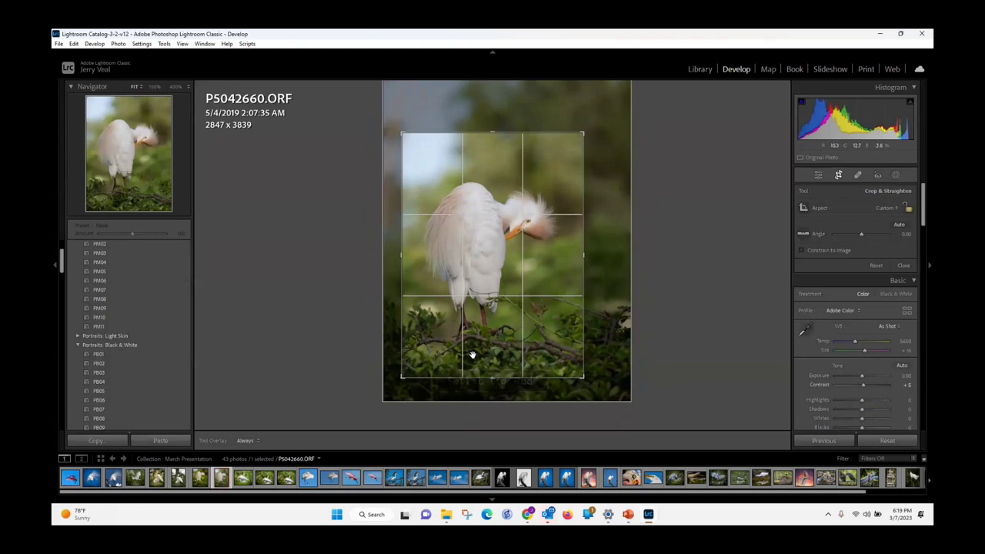
{"action": "key", "text": "Return"}
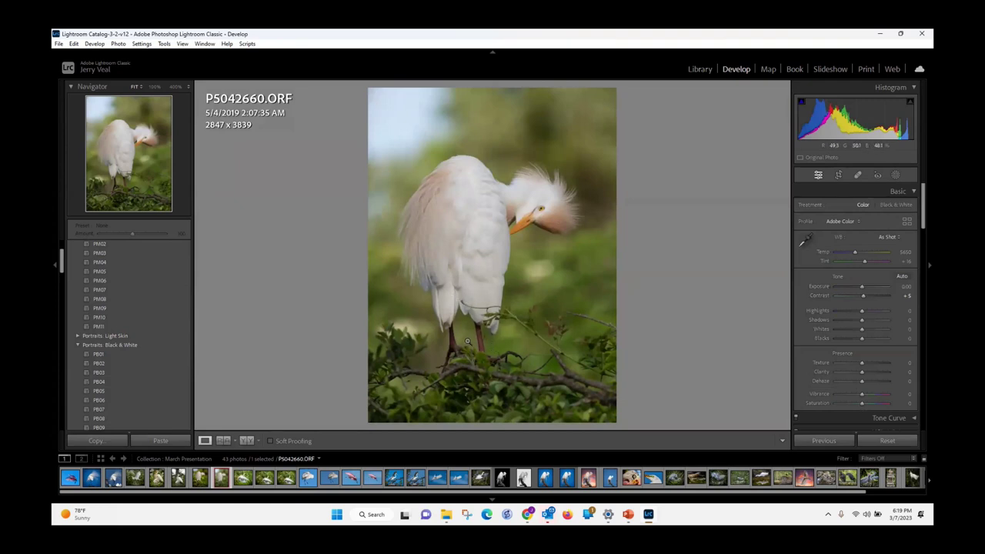
Step: Send the cropped egret photo to Photoshop for editing
{"action": "left_click", "coordinate": [96, 45]}
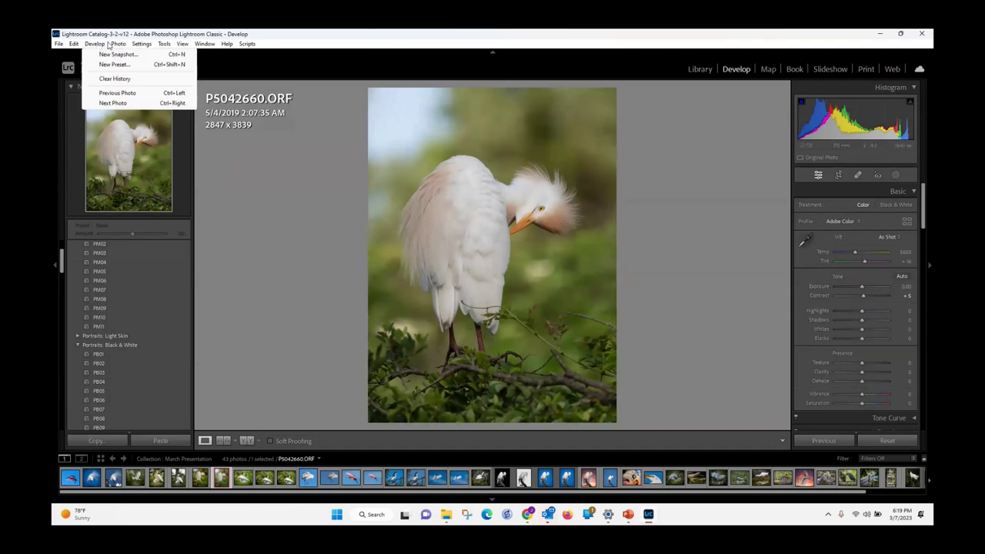
{"action": "mouse_move", "coordinate": [126, 46]}
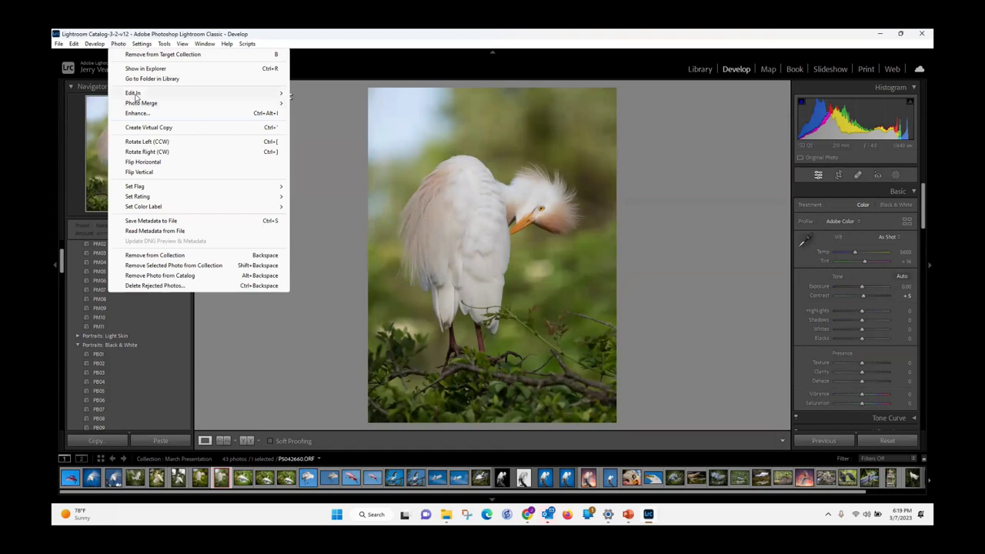
{"action": "mouse_move", "coordinate": [137, 96]}
{"action": "left_click", "coordinate": [324, 93]}
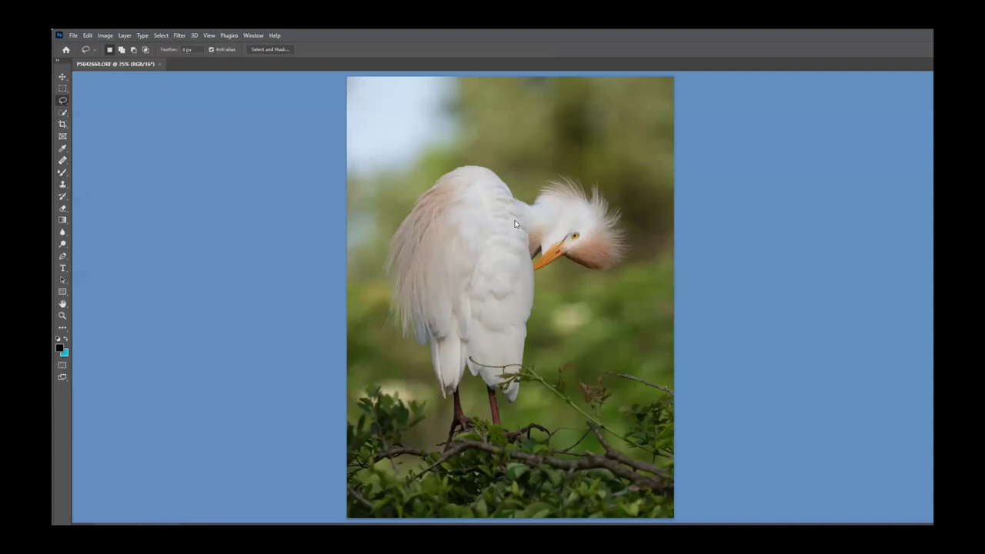
Step: At 100% zoom, lasso the long curling tendril across the egret's lower feathers, remove it with Fill, and clear the selection
{"action": "key", "text": "ctrl+plus"}
{"action": "key", "text": "ctrl+plus"}
{"action": "key", "text": "ctrl+plus"}
{"action": "key", "text": "ctrl+plus"}
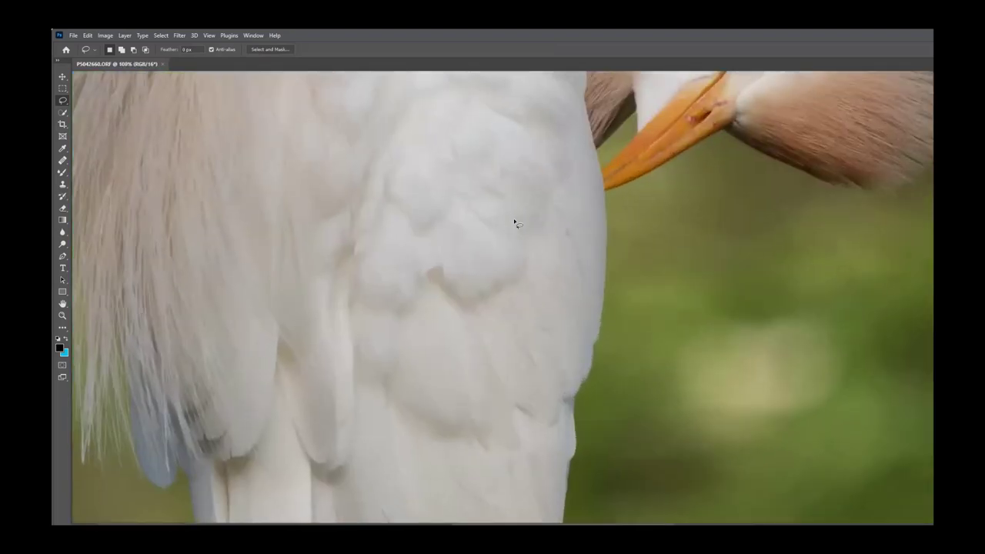
{"action": "scroll", "coordinate": [427, 416], "scroll_direction": "down", "scroll_amount": 5}
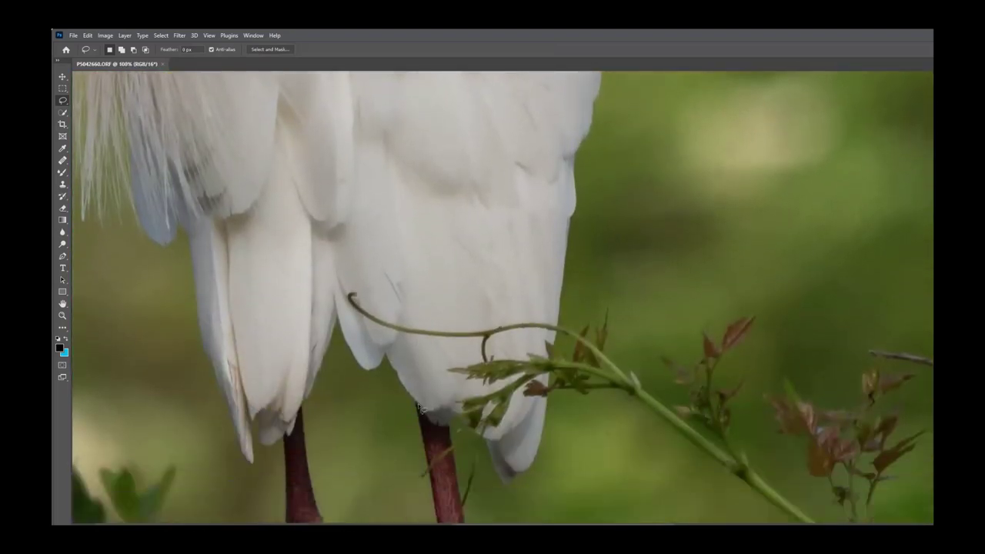
{"action": "scroll", "coordinate": [420, 408], "scroll_direction": "down", "scroll_amount": 2}
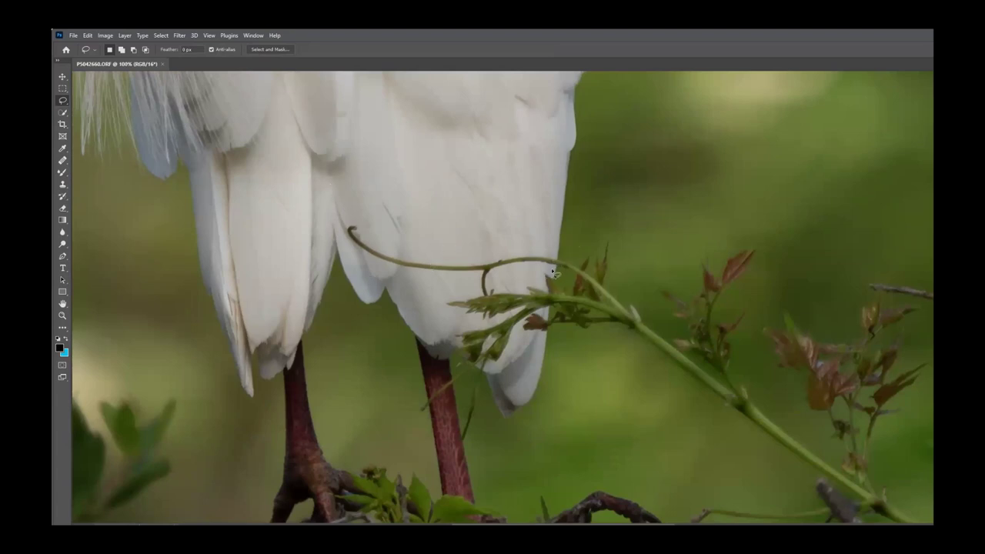
{"action": "mouse_move", "coordinate": [527, 267]}
{"action": "left_mouse_down"}
{"action": "mouse_move", "coordinate": [432, 274]}
{"action": "mouse_move", "coordinate": [376, 260]}
{"action": "left_mouse_up"}
{"action": "mouse_move", "coordinate": [344, 230]}
{"action": "left_mouse_down"}
{"action": "mouse_move", "coordinate": [415, 255]}
{"action": "mouse_move", "coordinate": [557, 258]}
{"action": "mouse_move", "coordinate": [558, 271]}
{"action": "left_mouse_up"}
{"action": "right_click", "coordinate": [471, 266]}
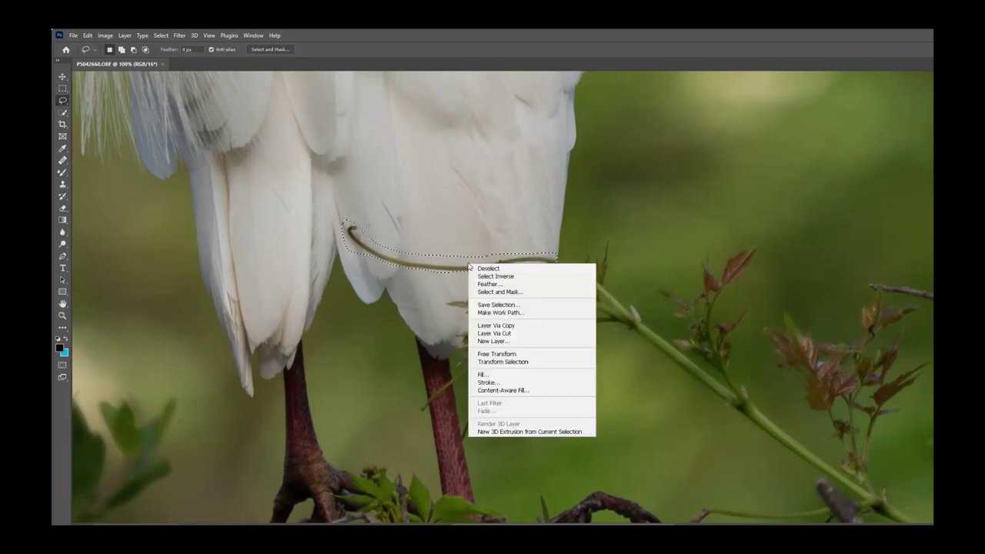
{"action": "left_click", "coordinate": [492, 375]}
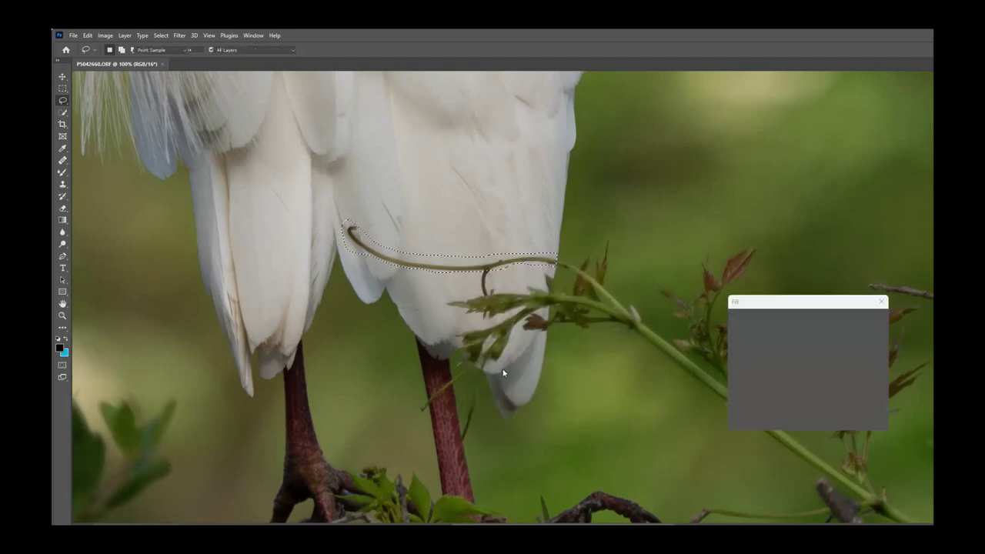
{"action": "left_click", "coordinate": [870, 319]}
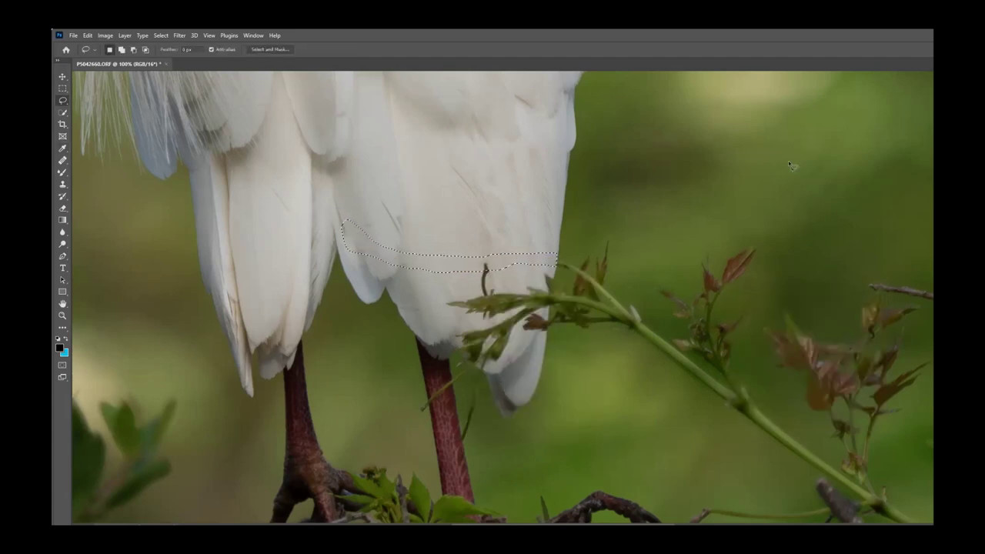
{"action": "key", "text": "ctrl+d"}
Step: Lasso the short stem and the leaf tip over the lower feathers, remove them with Fill, and clear the selection
{"action": "mouse_move", "coordinate": [480, 301]}
{"action": "left_mouse_down"}
{"action": "mouse_move", "coordinate": [447, 305]}
{"action": "mouse_move", "coordinate": [504, 323]}
{"action": "mouse_move", "coordinate": [523, 312]}
{"action": "mouse_move", "coordinate": [531, 286]}
{"action": "mouse_move", "coordinate": [483, 260]}
{"action": "mouse_move", "coordinate": [481, 273]}
{"action": "left_mouse_up"}
{"action": "right_click", "coordinate": [496, 288]}
{"action": "left_click", "coordinate": [535, 397]}
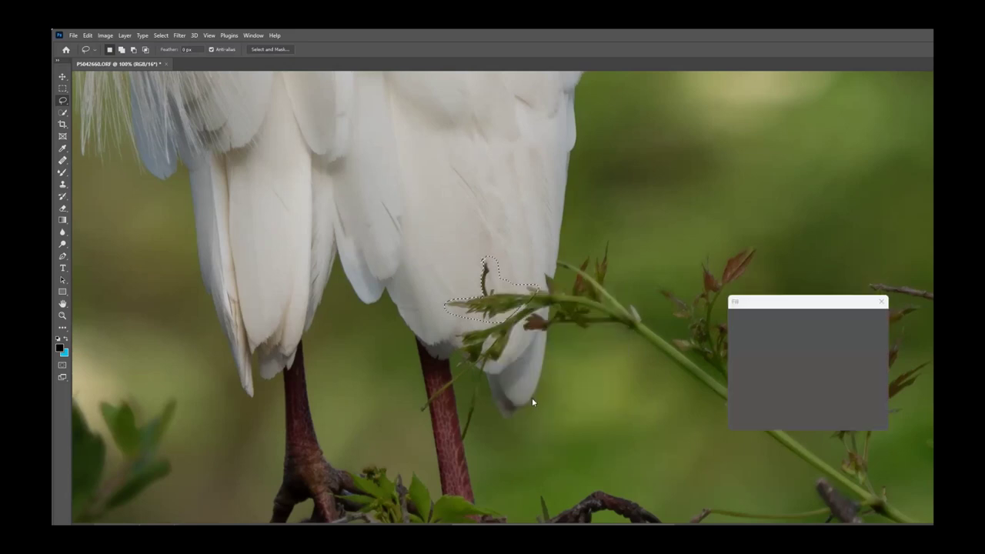
{"action": "left_click", "coordinate": [869, 319]}
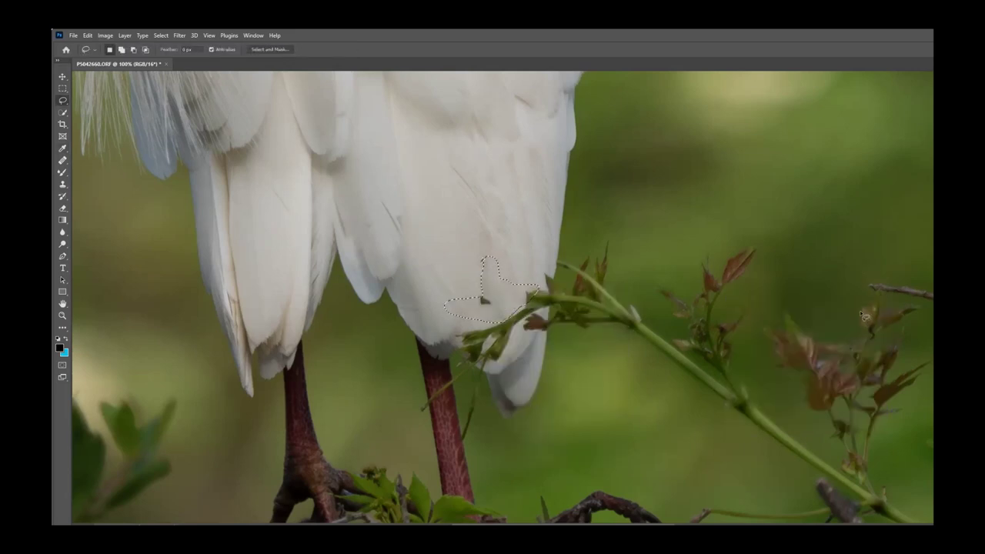
{"action": "key", "text": "ctrl+d"}
Step: Lasso the small dark remnant on the egret's lower feathers and remove it with a Content-Aware Fill
{"action": "mouse_move", "coordinate": [487, 297]}
{"action": "left_mouse_down"}
{"action": "mouse_move", "coordinate": [482, 310]}
{"action": "mouse_move", "coordinate": [484, 300]}
{"action": "left_mouse_up"}
{"action": "right_click", "coordinate": [483, 300]}
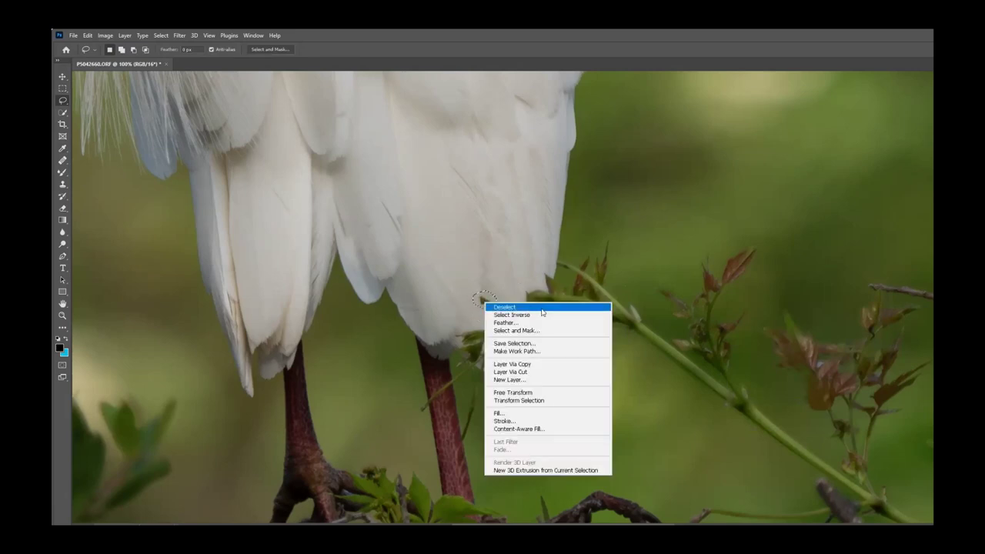
{"action": "left_click", "coordinate": [531, 415]}
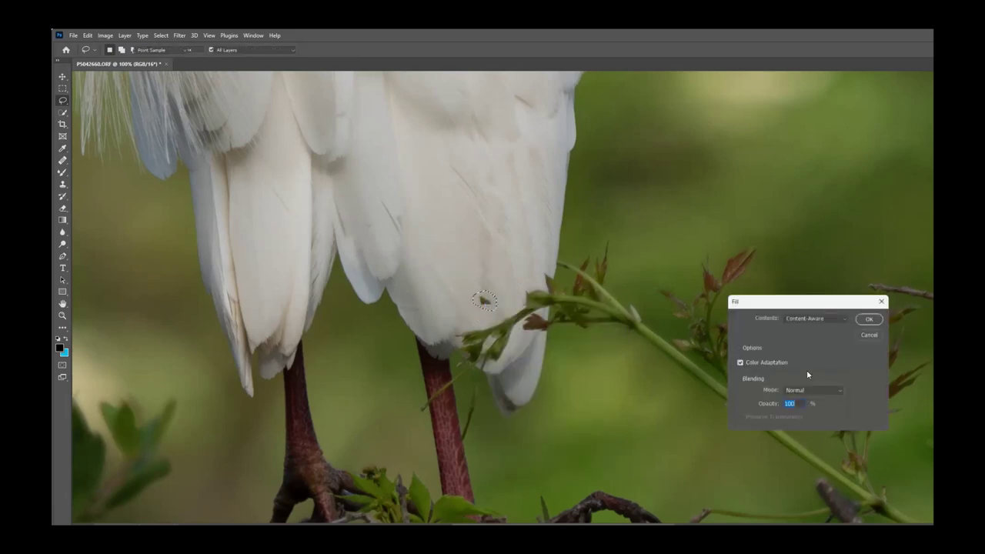
{"action": "left_click", "coordinate": [865, 322]}
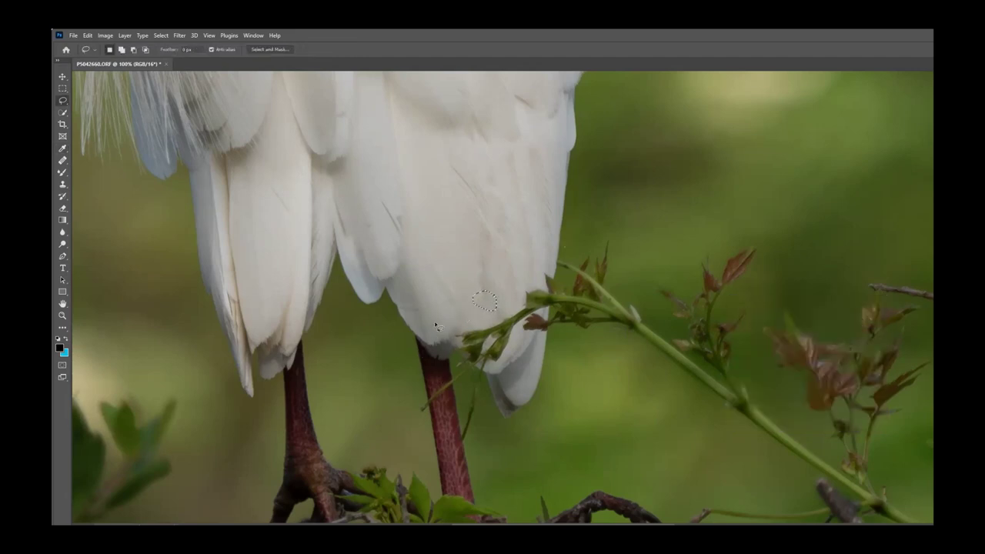
Step: Lasso the leafy vine tip across the bottom edge of the feathers, remove it with a Content-Aware Fill, and clear the selection
{"action": "mouse_move", "coordinate": [485, 322]}
{"action": "left_mouse_down"}
{"action": "mouse_move", "coordinate": [447, 336]}
{"action": "mouse_move", "coordinate": [456, 358]}
{"action": "mouse_move", "coordinate": [487, 368]}
{"action": "mouse_move", "coordinate": [543, 331]}
{"action": "left_mouse_up"}
{"action": "left_click_drag", "start_coordinate": [495, 315], "coordinate": [483, 323]}
{"action": "right_click", "coordinate": [485, 327]}
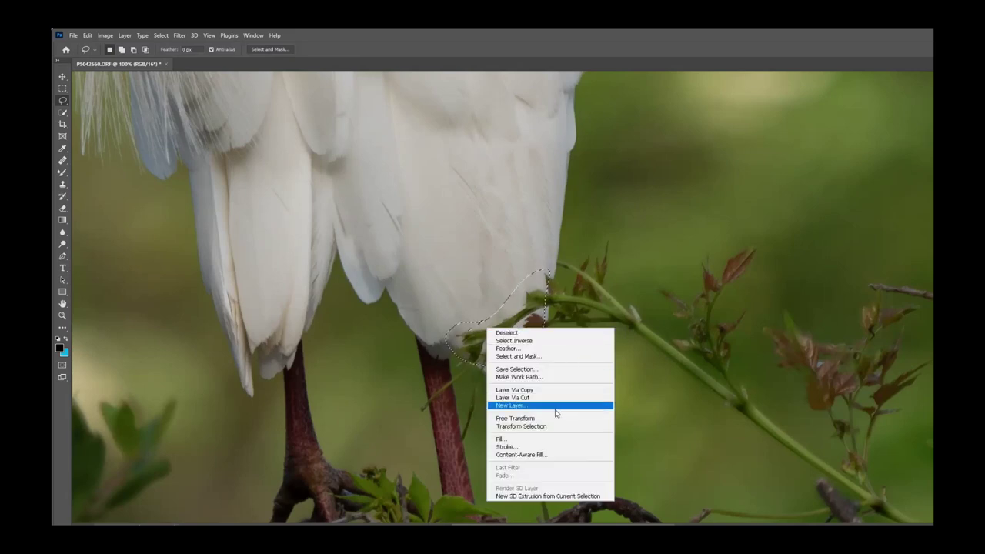
{"action": "left_click", "coordinate": [553, 440]}
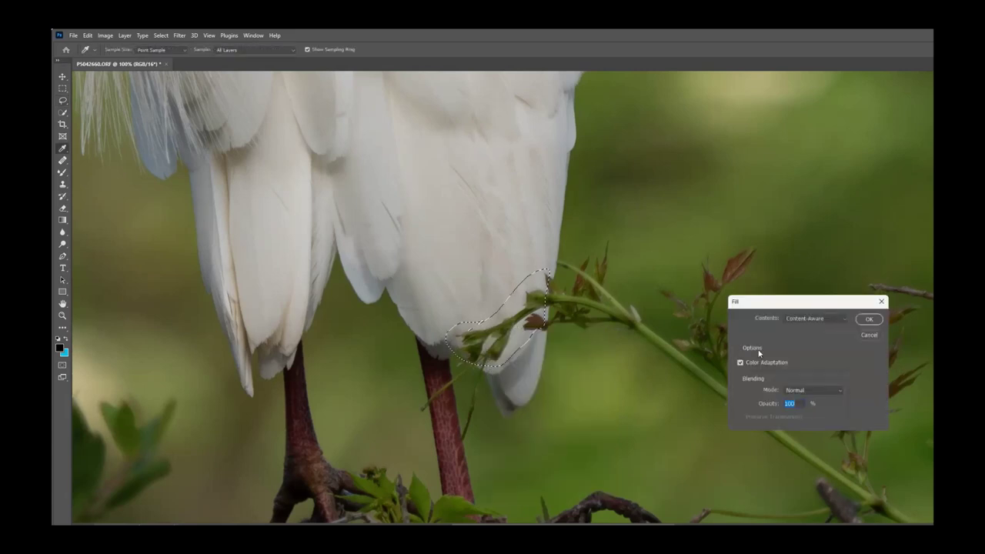
{"action": "left_click", "coordinate": [855, 322]}
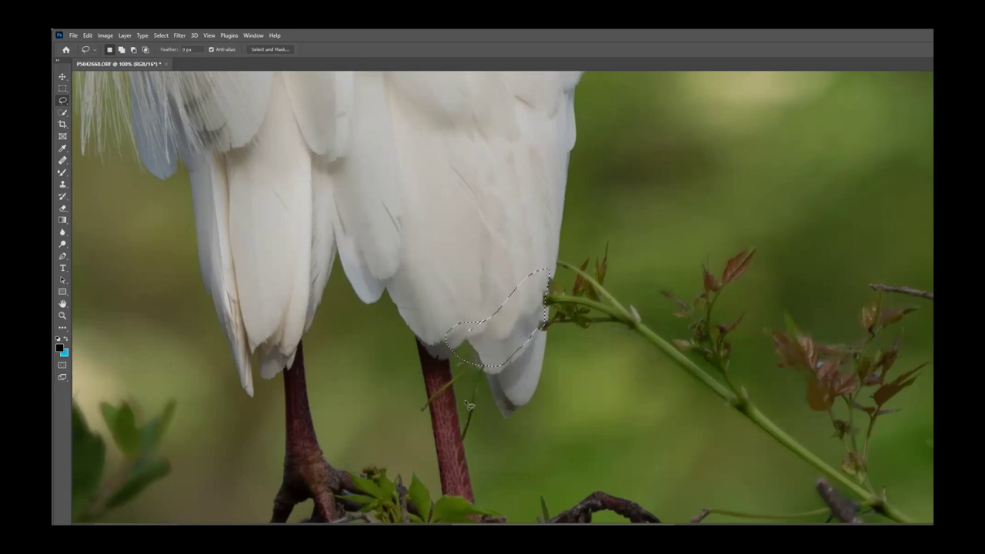
{"action": "key", "text": "ctrl+d"}
Step: Lasso the thin twig crossing the egret's right leg, remove it with a Content-Aware Fill, and clear the selection
{"action": "mouse_move", "coordinate": [452, 383]}
{"action": "left_mouse_down"}
{"action": "mouse_move", "coordinate": [430, 406]}
{"action": "mouse_move", "coordinate": [458, 394]}
{"action": "mouse_move", "coordinate": [453, 381]}
{"action": "mouse_move", "coordinate": [448, 413]}
{"action": "mouse_move", "coordinate": [449, 384]}
{"action": "left_mouse_up"}
{"action": "right_click", "coordinate": [444, 393]}
{"action": "left_click", "coordinate": [462, 329]}
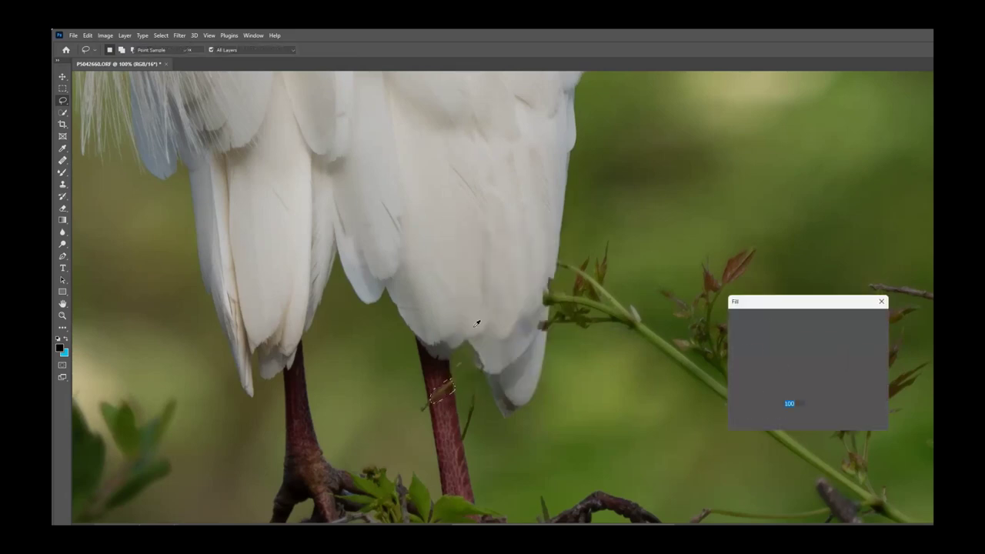
{"action": "left_click", "coordinate": [868, 318]}
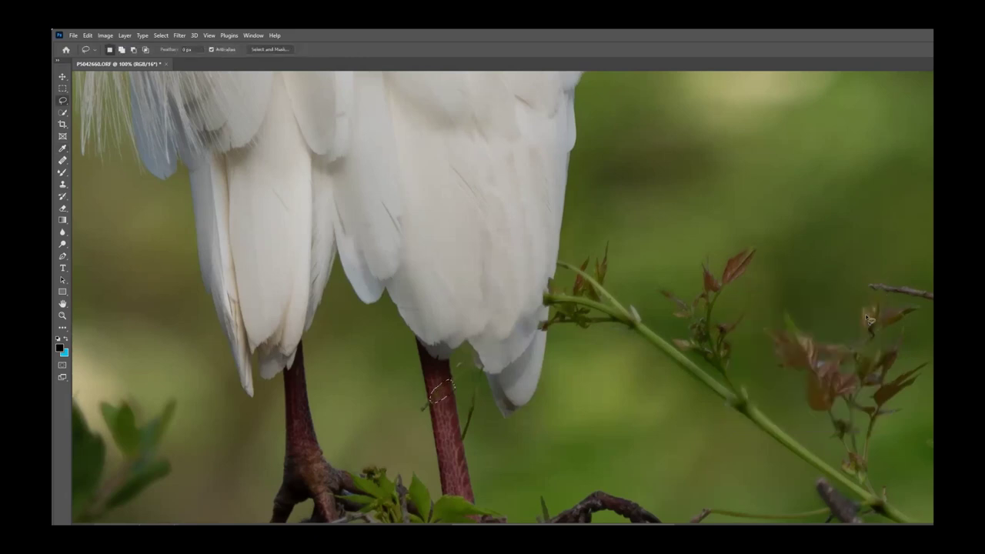
{"action": "key", "text": "ctrl+d"}
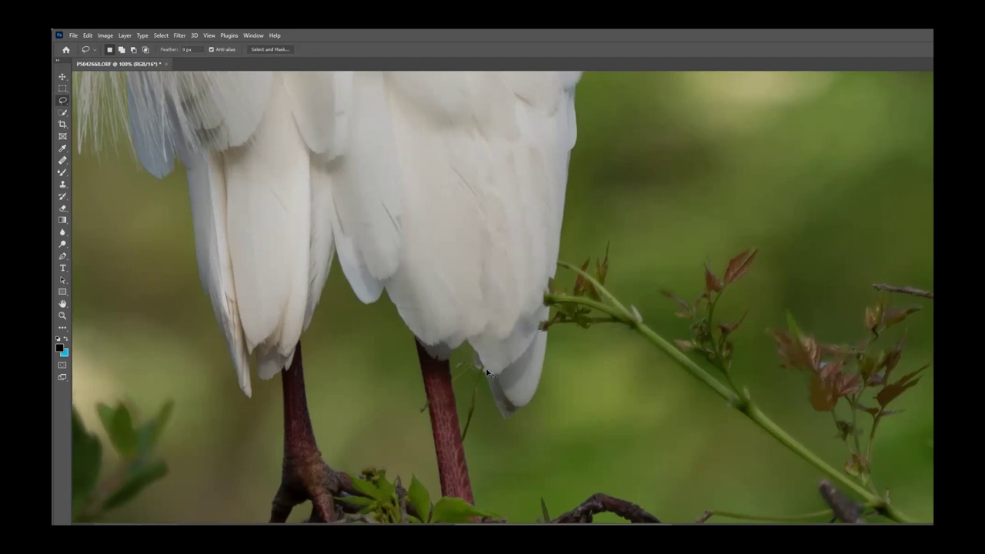
Step: At 50% zoom, lasso the vine, leaves and branches in the background right of the egret, remove them with a Content-Aware Fill, and deselect
{"action": "scroll", "coordinate": [488, 374], "scroll_direction": "up", "scroll_amount": 2}
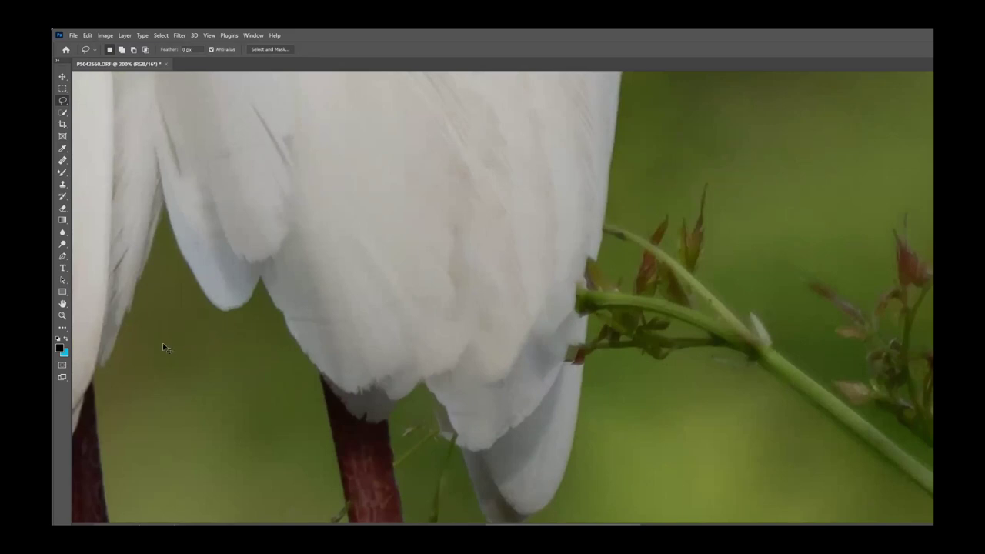
{"action": "key", "text": "ctrl+minus"}
{"action": "key", "text": "ctrl+minus"}
{"action": "key", "text": "ctrl+minus"}
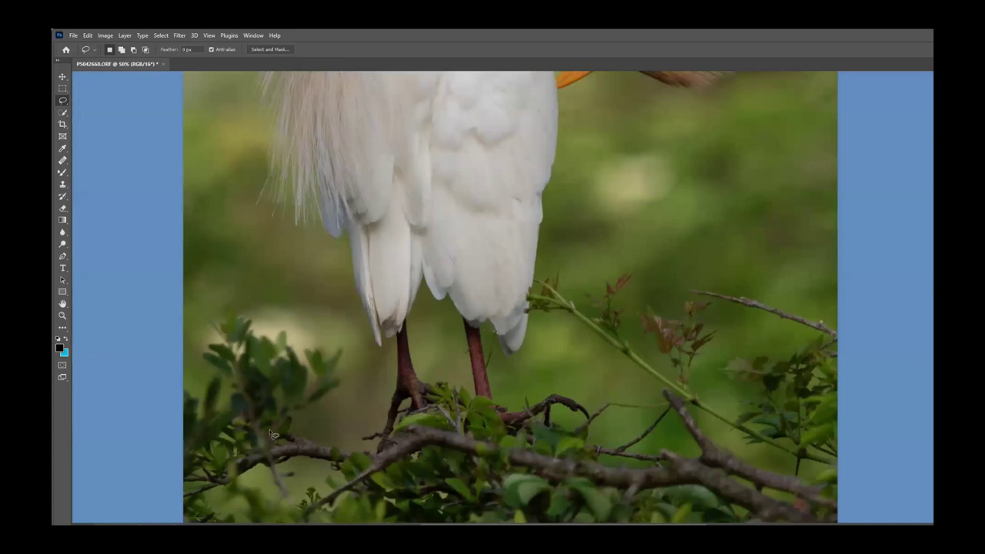
{"action": "mouse_move", "coordinate": [717, 243]}
{"action": "left_mouse_down"}
{"action": "mouse_move", "coordinate": [571, 325]}
{"action": "mouse_move", "coordinate": [681, 462]}
{"action": "mouse_move", "coordinate": [883, 445]}
{"action": "mouse_move", "coordinate": [898, 341]}
{"action": "mouse_move", "coordinate": [839, 260]}
{"action": "mouse_move", "coordinate": [713, 253]}
{"action": "left_mouse_up"}
{"action": "right_click", "coordinate": [695, 268]}
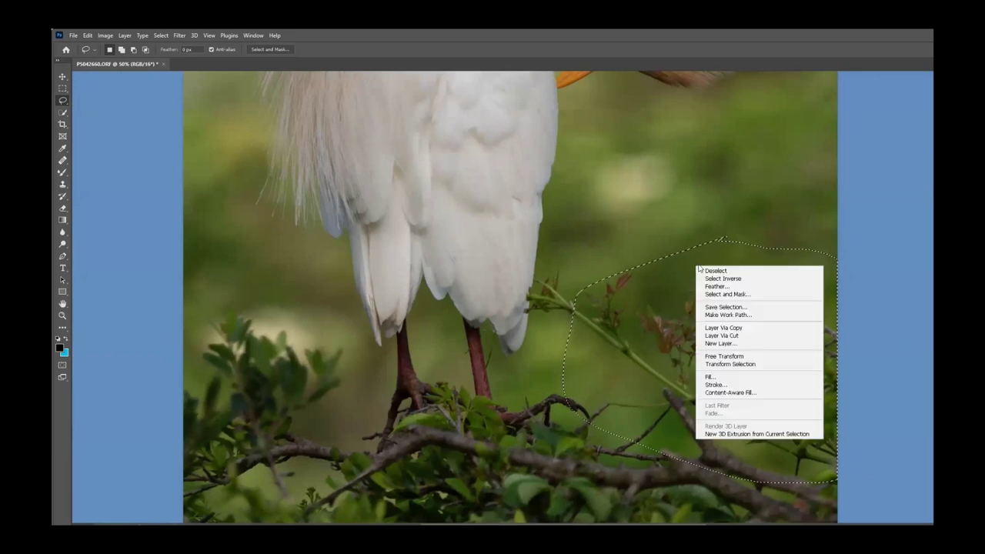
{"action": "left_click", "coordinate": [727, 379]}
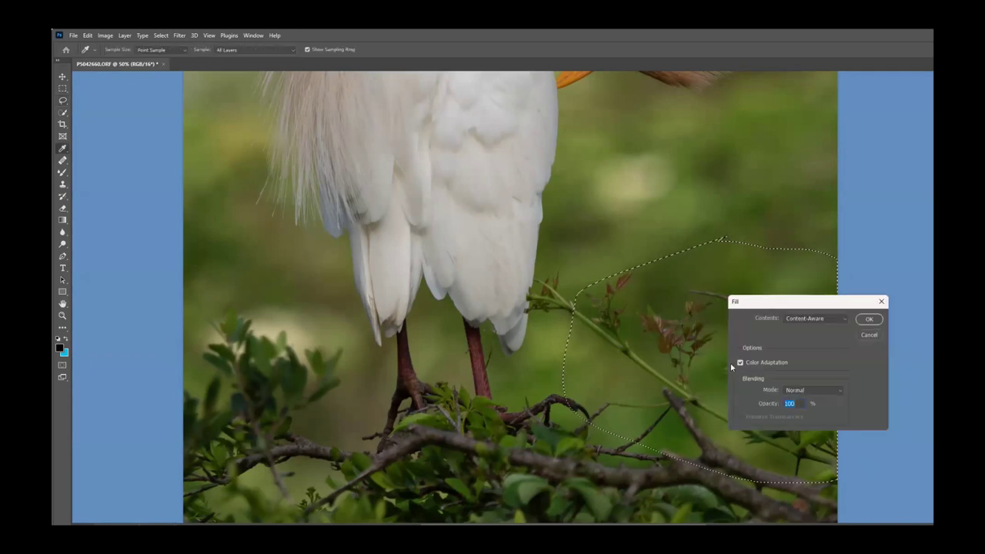
{"action": "left_click", "coordinate": [869, 320]}
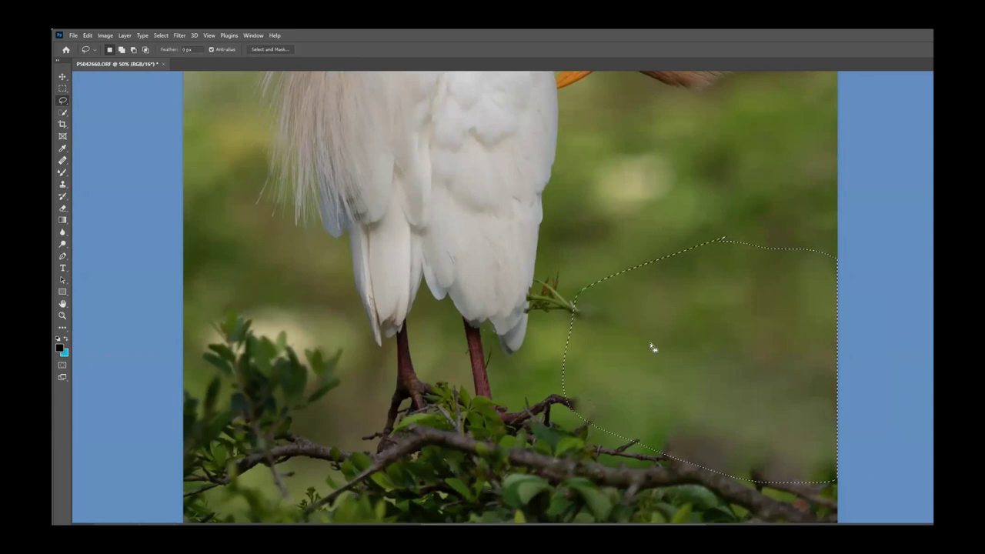
{"action": "key", "text": "ctrl+d"}
Step: Lasso the leftover vine stub beside the tail feathers, remove it with a Content-Aware Fill, and clear the selection
{"action": "mouse_move", "coordinate": [543, 273]}
{"action": "left_mouse_down"}
{"action": "mouse_move", "coordinate": [534, 321]}
{"action": "mouse_move", "coordinate": [579, 327]}
{"action": "mouse_move", "coordinate": [598, 315]}
{"action": "mouse_move", "coordinate": [591, 286]}
{"action": "mouse_move", "coordinate": [532, 273]}
{"action": "left_mouse_up"}
{"action": "right_click", "coordinate": [538, 292]}
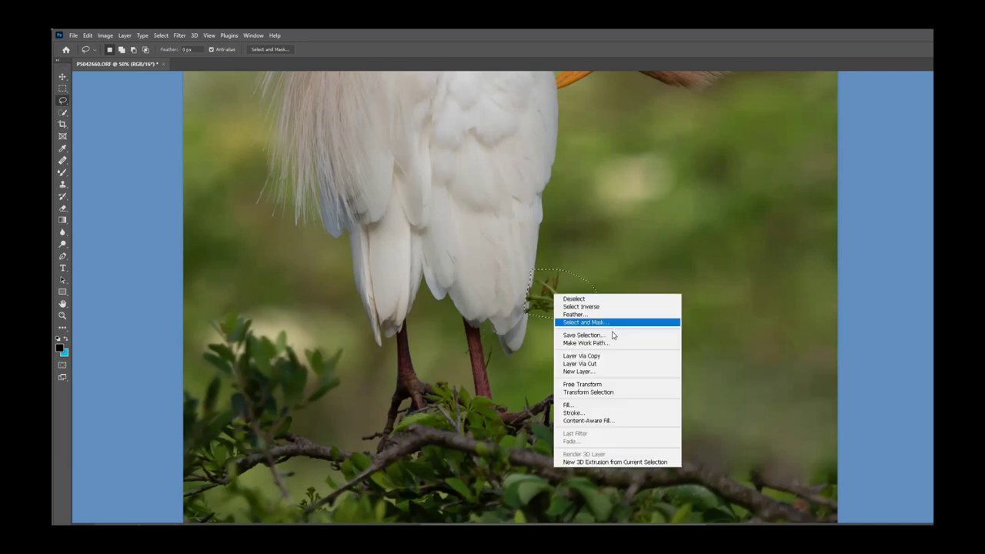
{"action": "left_click", "coordinate": [610, 409]}
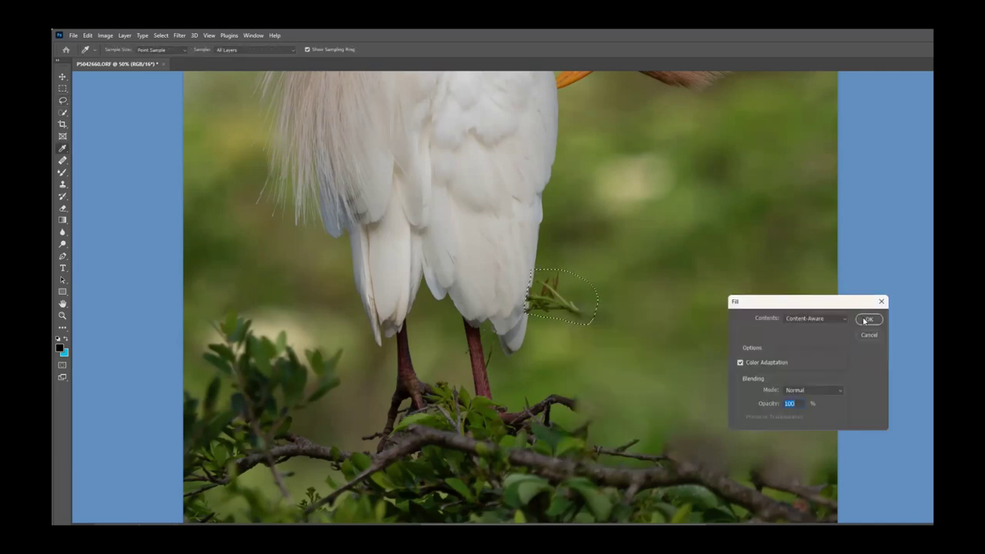
{"action": "left_click", "coordinate": [869, 319]}
{"action": "key", "text": "ctrl+d"}
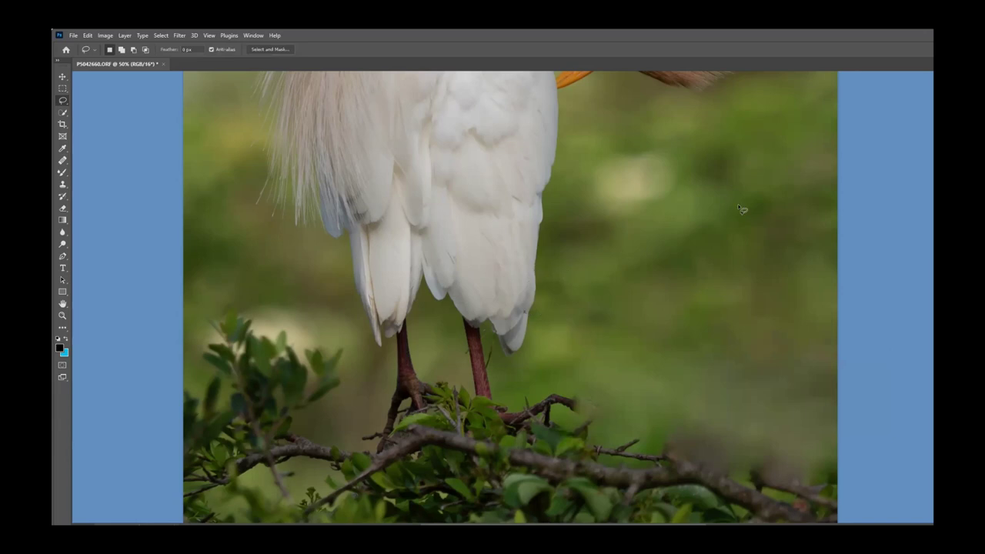
Step: View the whole photo at 25% zoom and save the retouched version
{"action": "key", "text": "ctrl+minus"}
{"action": "key", "text": "ctrl+minus"}
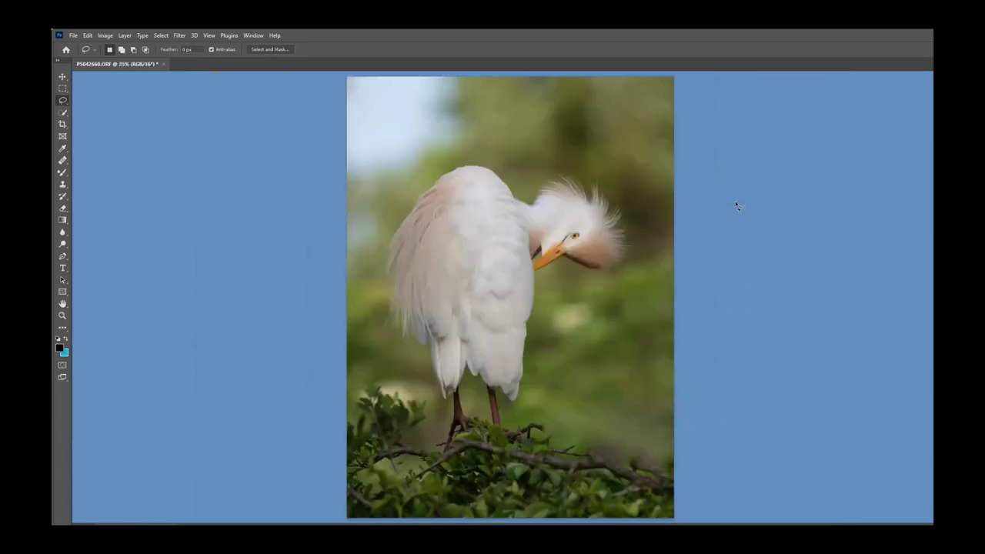
{"action": "left_click", "coordinate": [74, 35]}
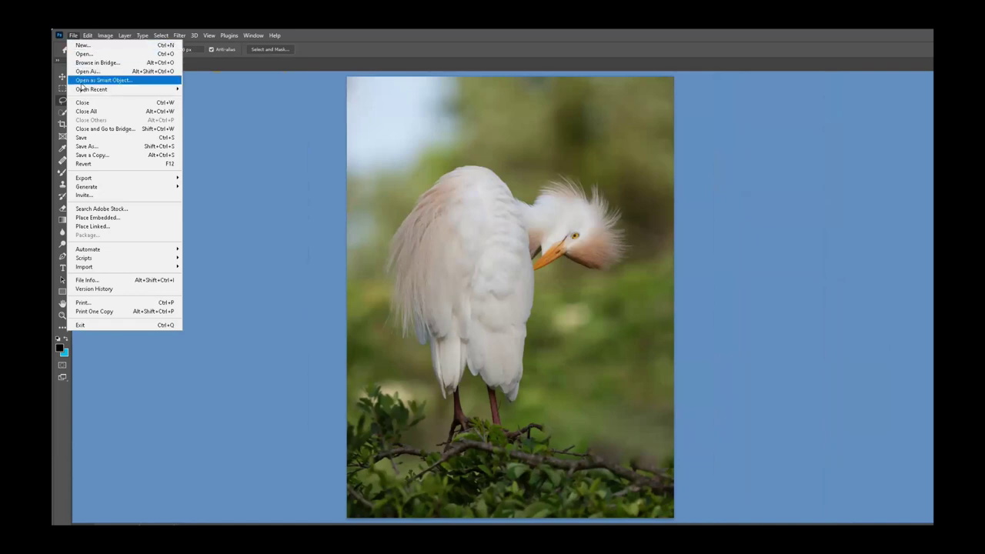
{"action": "left_click", "coordinate": [84, 138]}
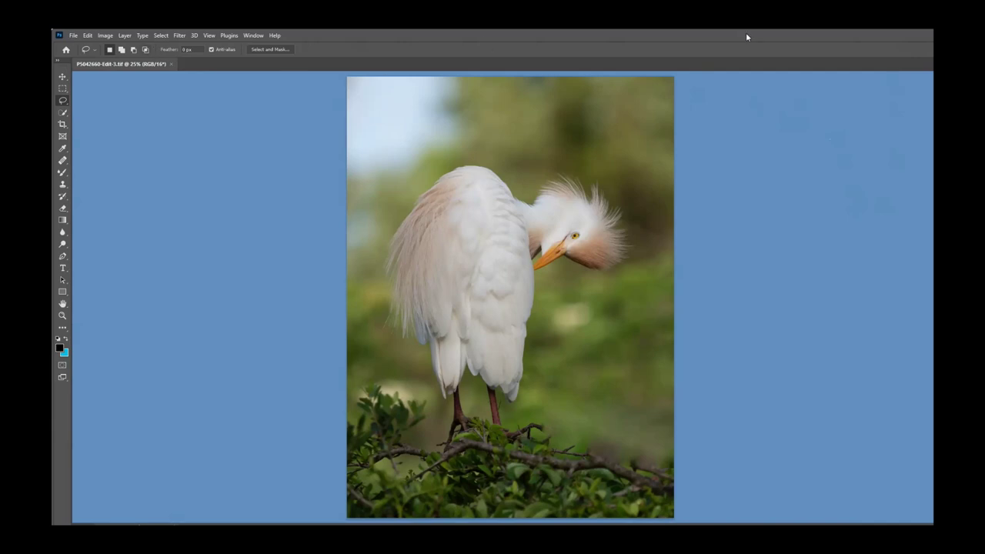
Step: Close Photoshop and return to the saved egret photo in Lightroom Classic
{"action": "key", "text": "f"}
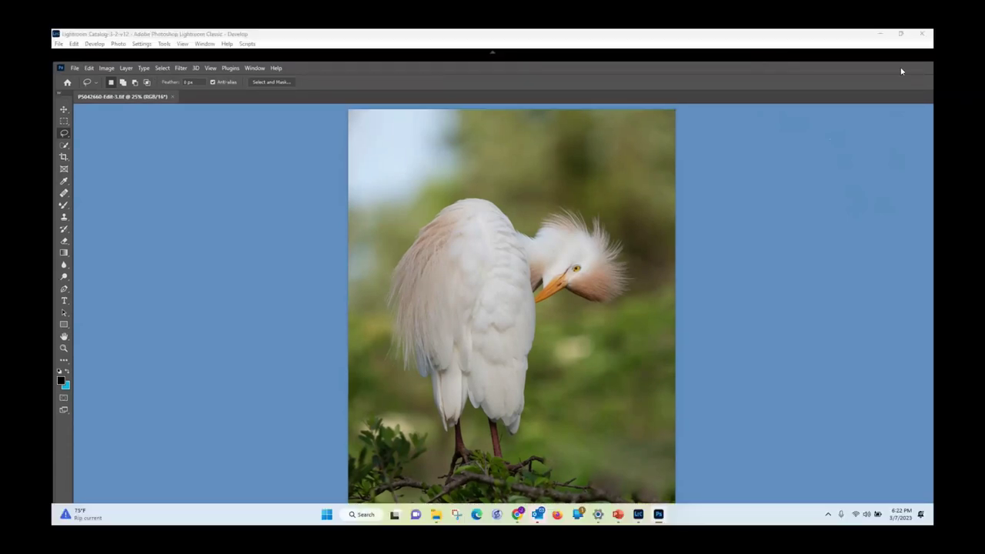
{"action": "key", "text": "Tab"}
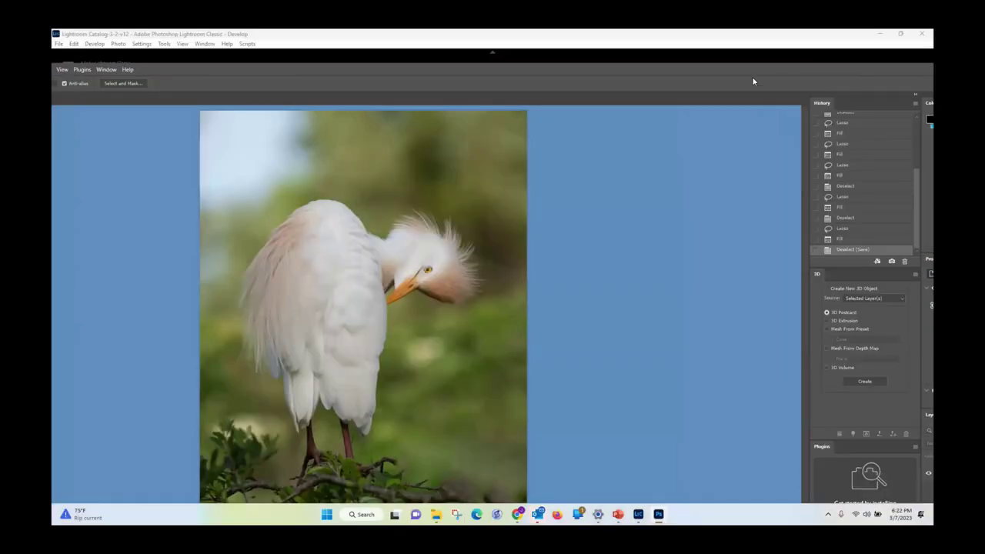
{"action": "double_click", "coordinate": [835, 75]}
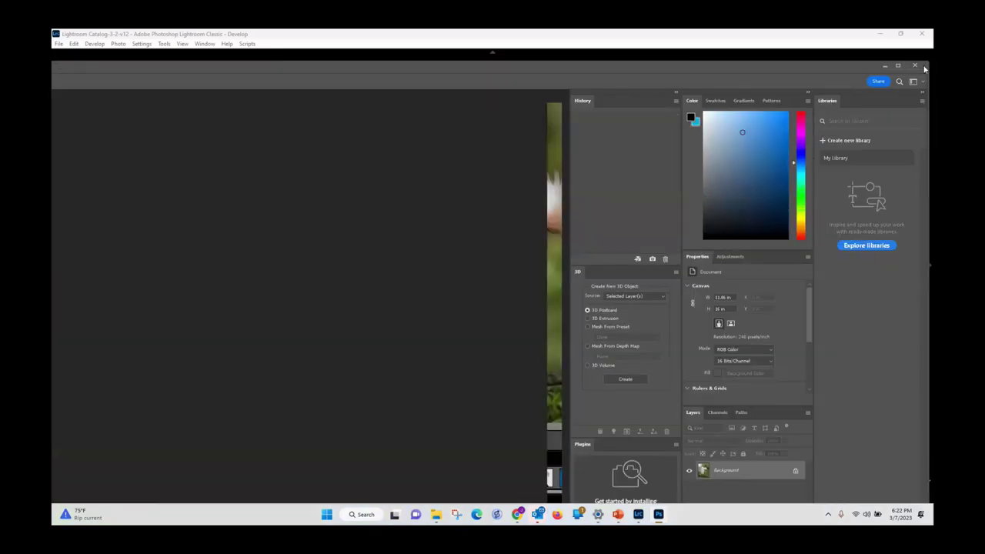
{"action": "left_click", "coordinate": [925, 70]}
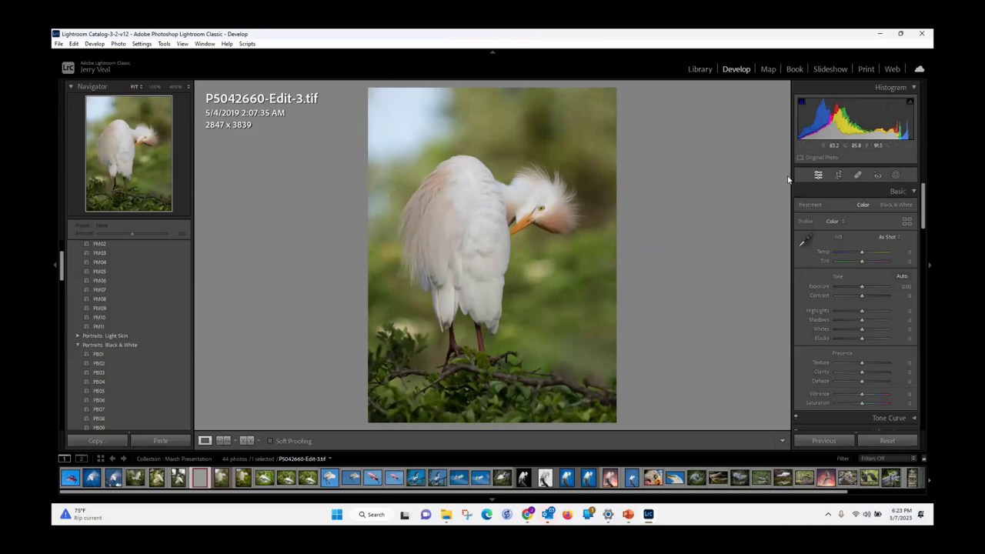
Step: Paint a brush mask over the bright sky in the photo's upper-left corner and set its exposure to -0.87
{"action": "left_click", "coordinate": [895, 177]}
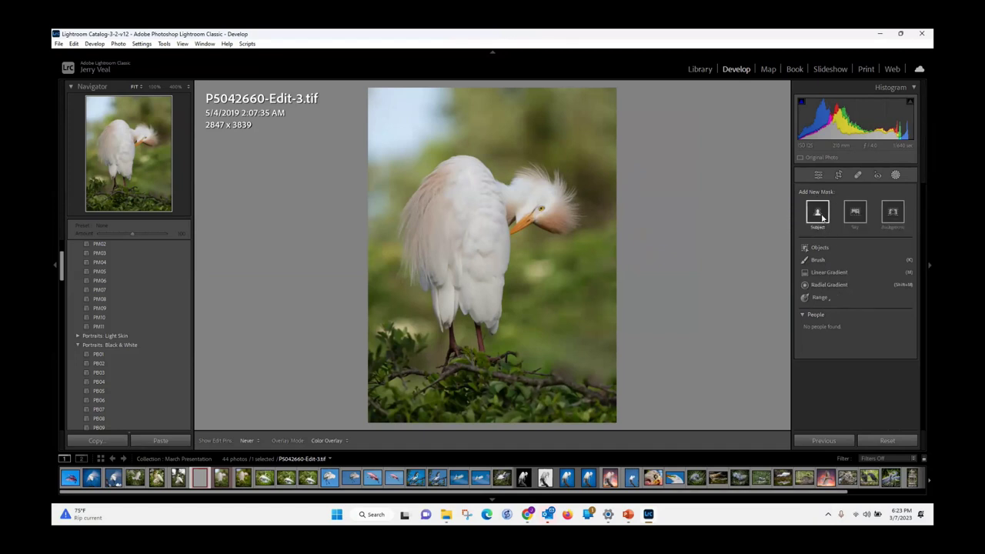
{"action": "left_click", "coordinate": [814, 260]}
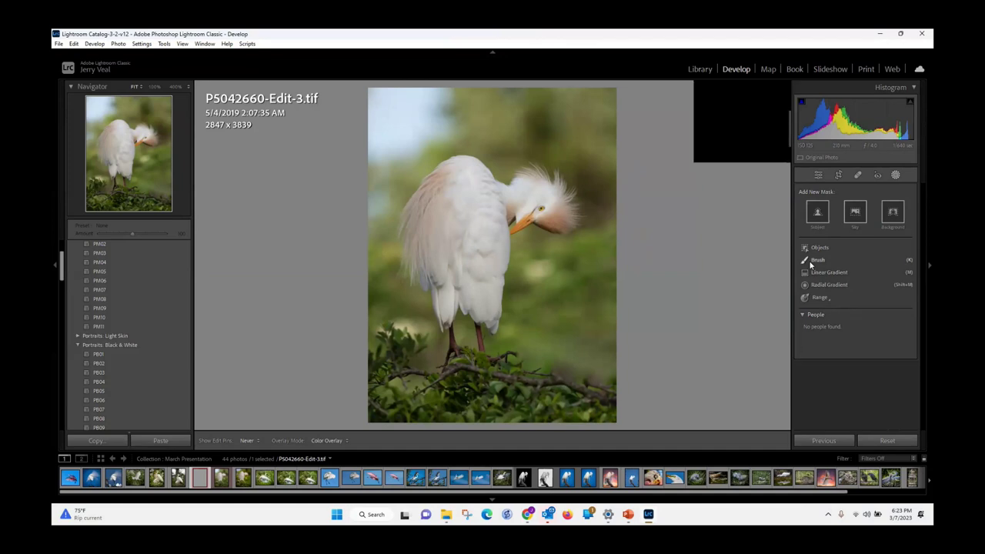
{"action": "scroll", "coordinate": [451, 105], "scroll_direction": "up", "scroll_amount": 10}
{"action": "mouse_move", "coordinate": [451, 106]}
{"action": "left_mouse_down"}
{"action": "mouse_move", "coordinate": [393, 95]}
{"action": "mouse_move", "coordinate": [378, 139]}
{"action": "mouse_move", "coordinate": [428, 133]}
{"action": "mouse_move", "coordinate": [428, 89]}
{"action": "mouse_move", "coordinate": [364, 106]}
{"action": "mouse_move", "coordinate": [356, 143]}
{"action": "mouse_move", "coordinate": [404, 141]}
{"action": "mouse_move", "coordinate": [431, 94]}
{"action": "left_mouse_up"}
{"action": "scroll", "coordinate": [422, 76], "scroll_direction": "up", "scroll_amount": 5}
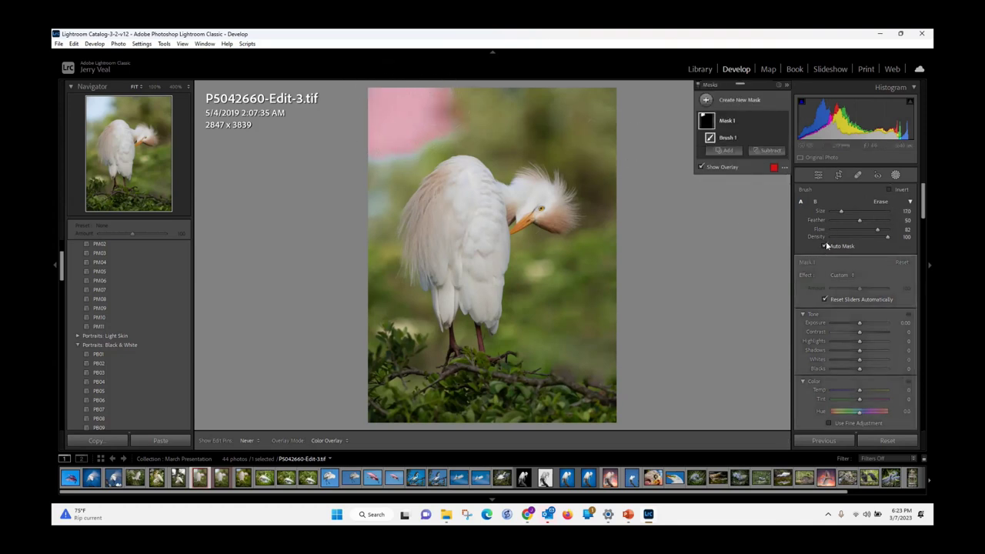
{"action": "left_click_drag", "start_coordinate": [860, 326], "coordinate": [853, 334]}
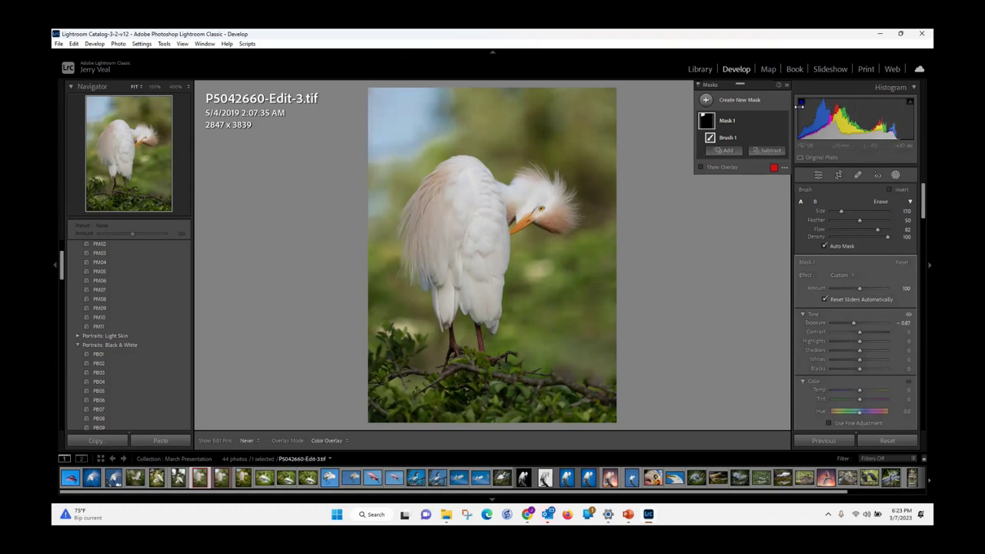
Step: Add a subject mask of the egret, invert it to cover the background, set its sharpness to -92, and close masking
{"action": "left_click", "coordinate": [732, 103]}
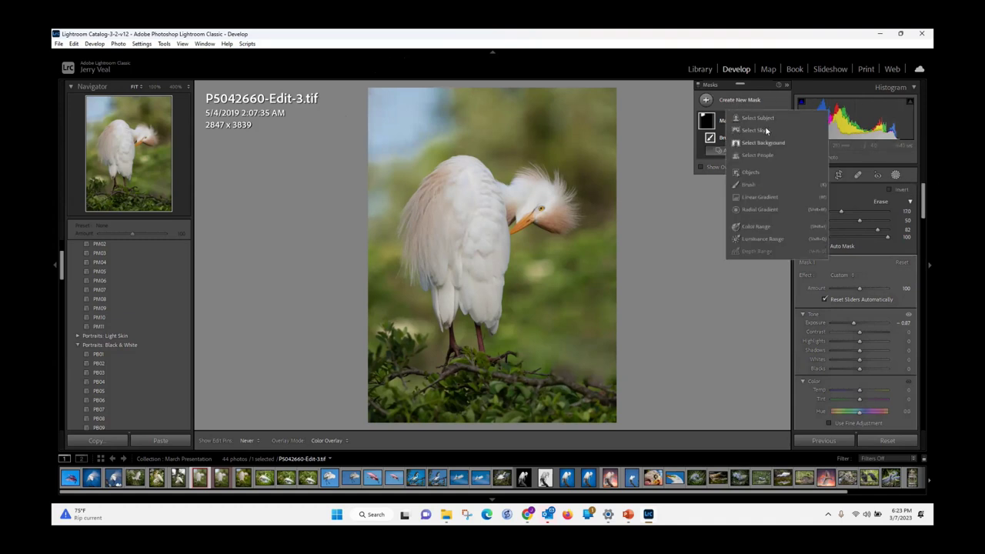
{"action": "left_click", "coordinate": [701, 310]}
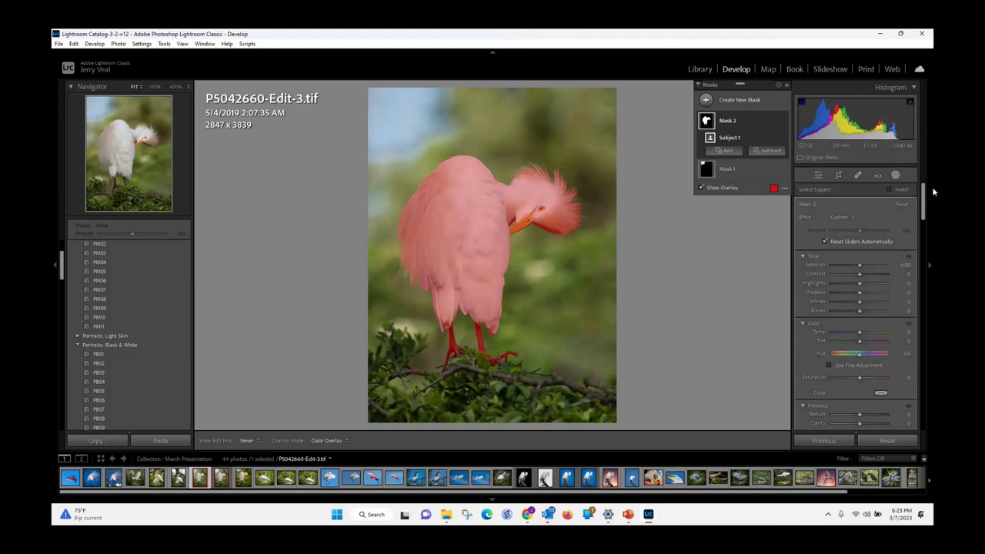
{"action": "left_click", "coordinate": [890, 189]}
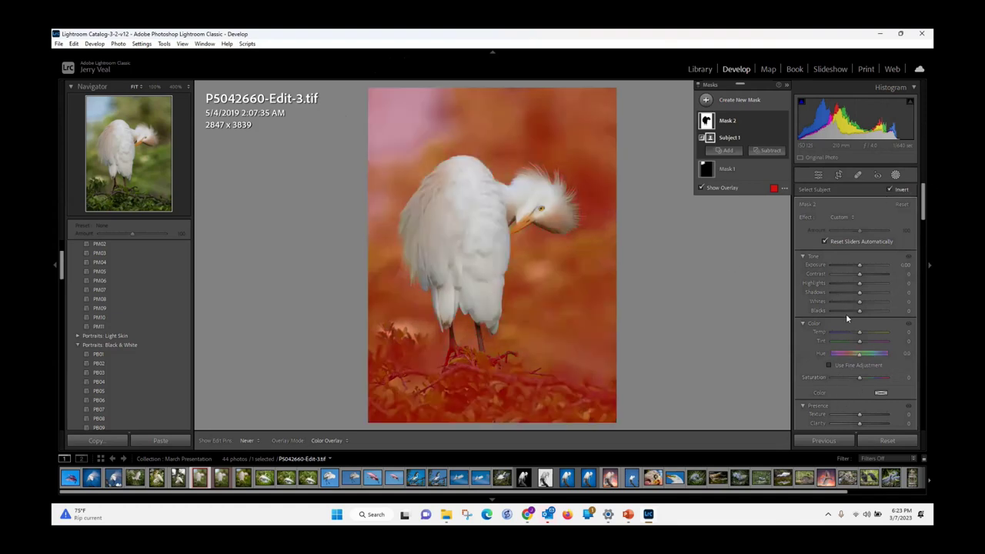
{"action": "scroll", "coordinate": [845, 313], "scroll_direction": "down", "scroll_amount": 3}
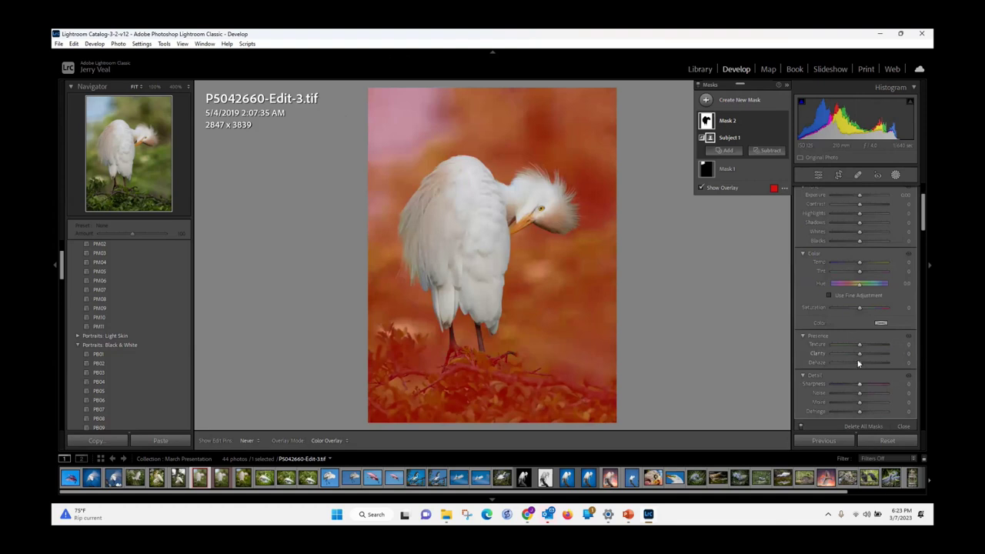
{"action": "left_click_drag", "start_coordinate": [859, 384], "coordinate": [833, 384]}
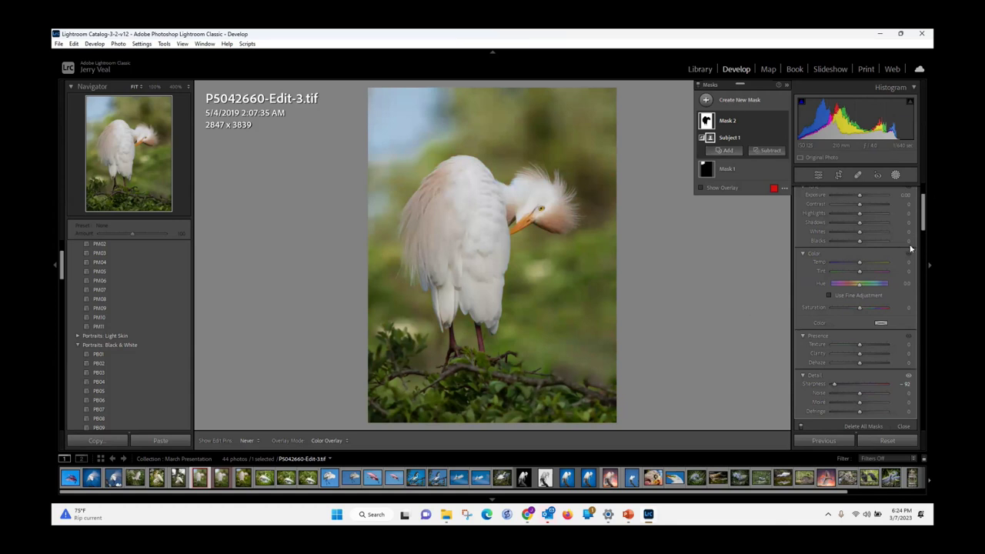
{"action": "scroll", "coordinate": [886, 204], "scroll_direction": "up", "scroll_amount": 3}
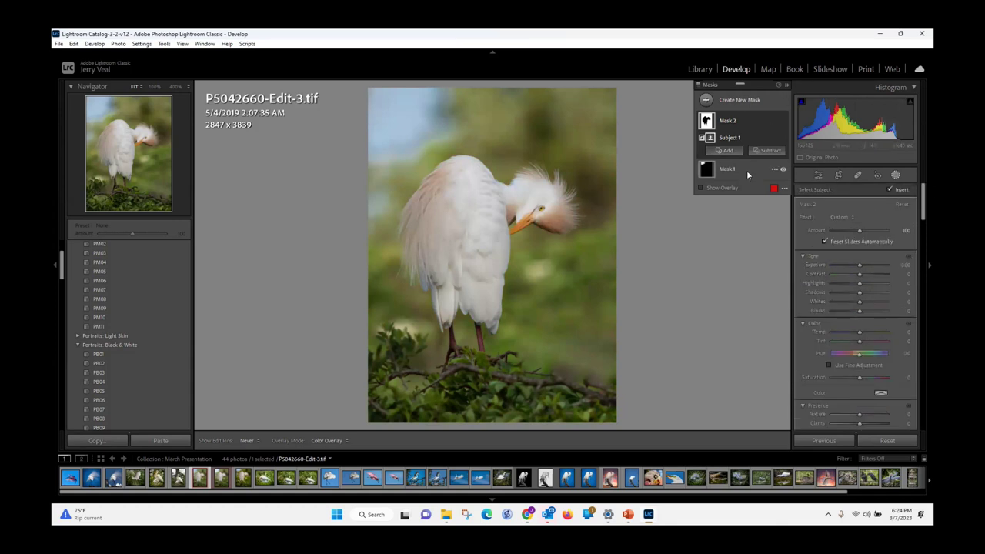
{"action": "key", "text": "shift+w"}
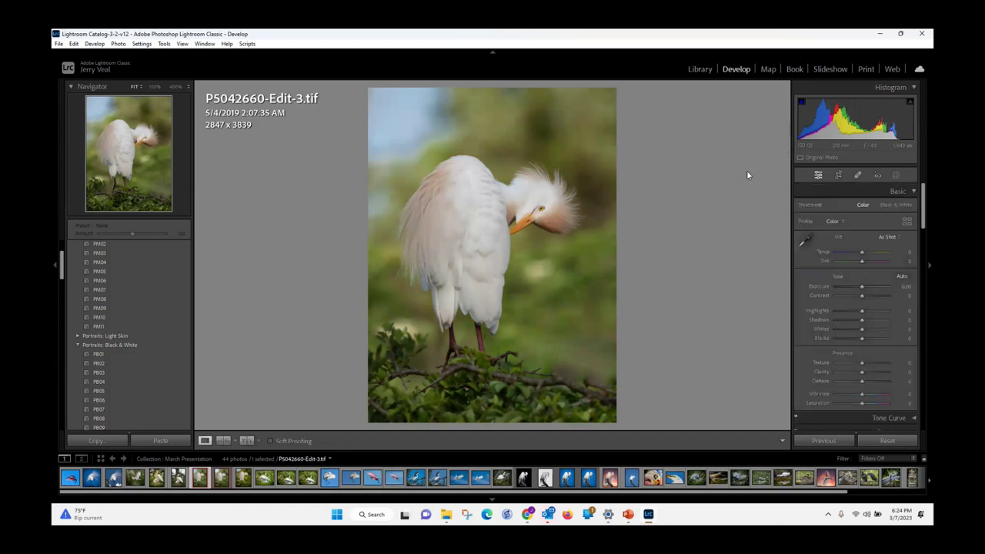
Step: Apply automatic tone adjustments to the egret photo and set its post-crop vignetting amount to -23
{"action": "left_click", "coordinate": [902, 276]}
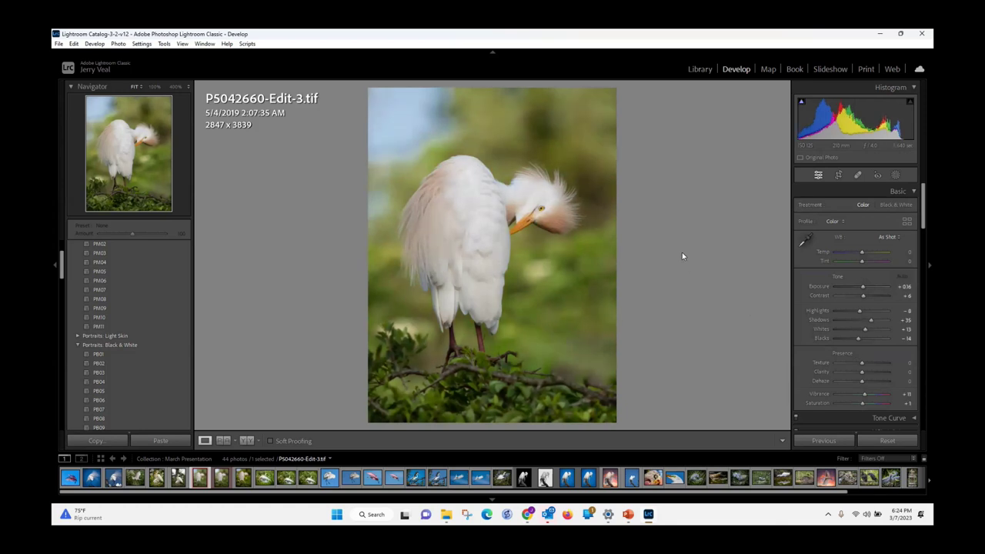
{"action": "scroll", "coordinate": [854, 358], "scroll_direction": "down", "scroll_amount": 2}
{"action": "scroll", "coordinate": [854, 359], "scroll_direction": "down", "scroll_amount": 2}
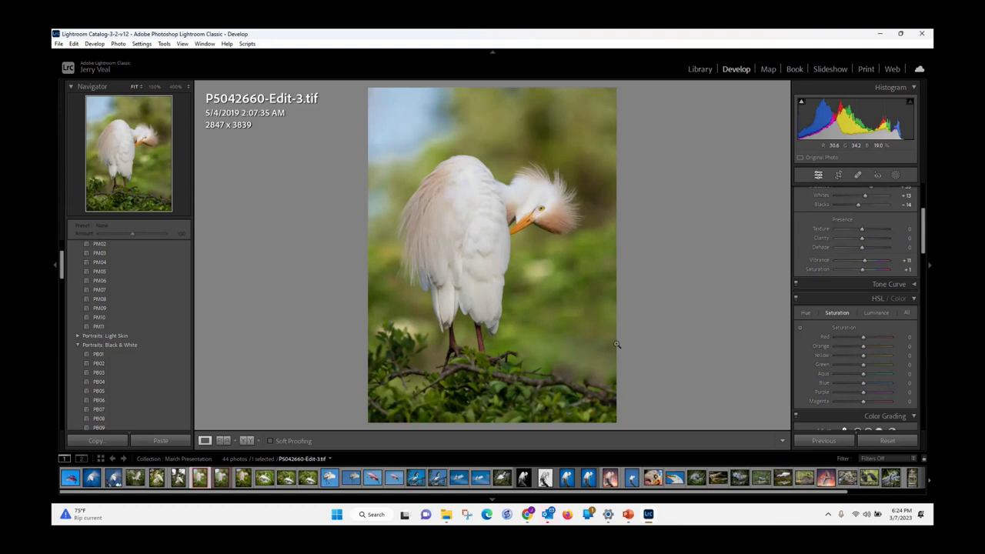
{"action": "scroll", "coordinate": [850, 352], "scroll_direction": "down", "scroll_amount": 5}
{"action": "scroll", "coordinate": [852, 351], "scroll_direction": "down", "scroll_amount": 10}
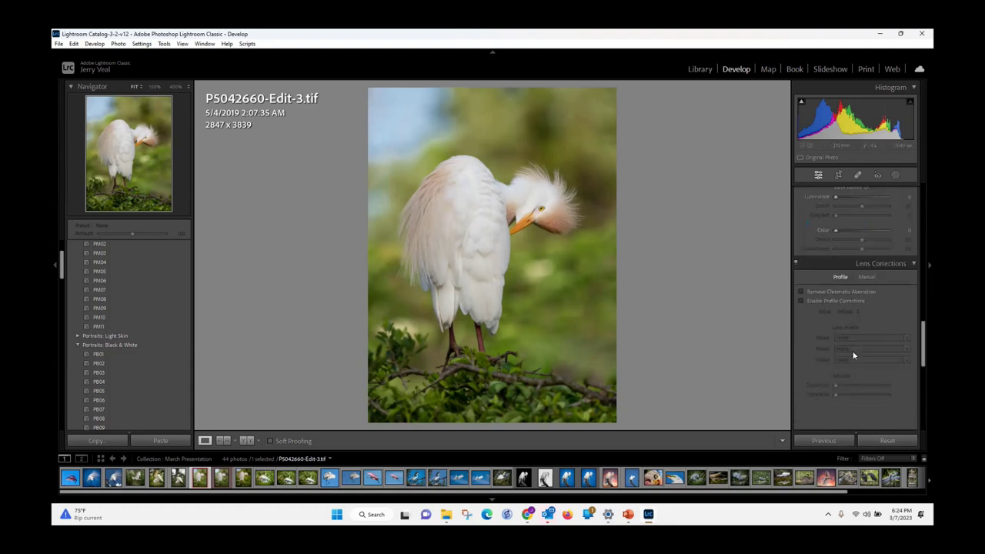
{"action": "scroll", "coordinate": [855, 308], "scroll_direction": "down", "scroll_amount": 2}
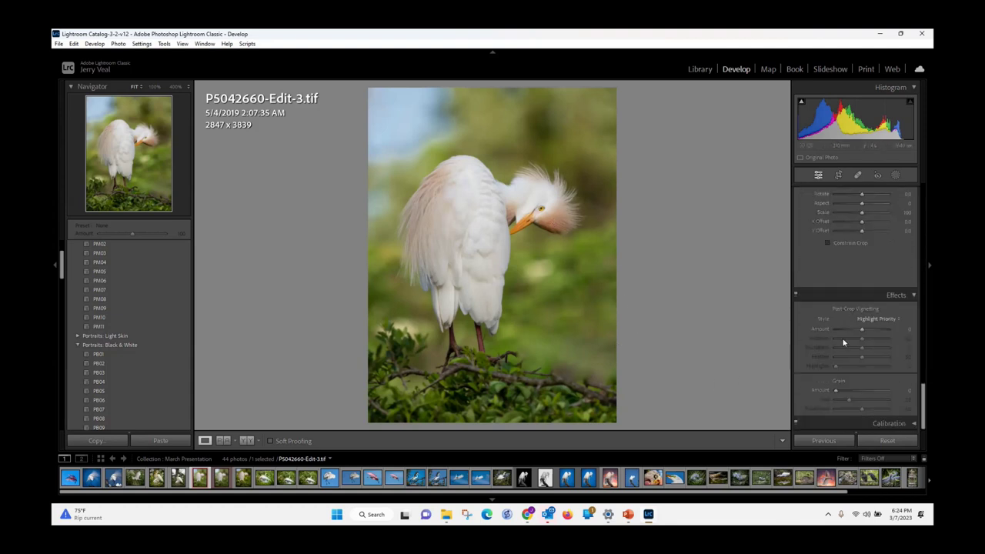
{"action": "left_click_drag", "start_coordinate": [861, 330], "coordinate": [854, 331]}
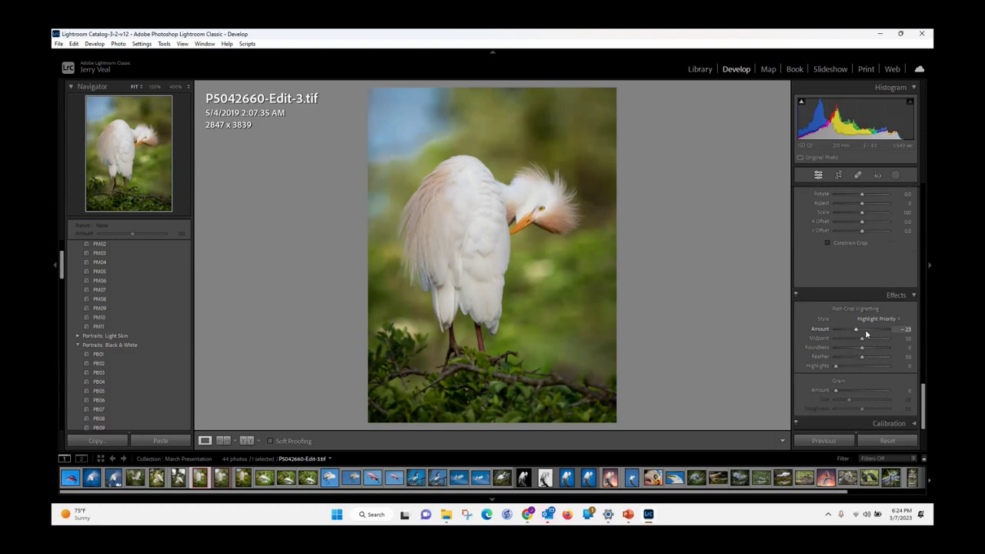
Step: Switch to the PowerPoint slide show to review the post-processing tips for a bird on a branch with bokeh
{"action": "key", "text": "alt+Tab"}
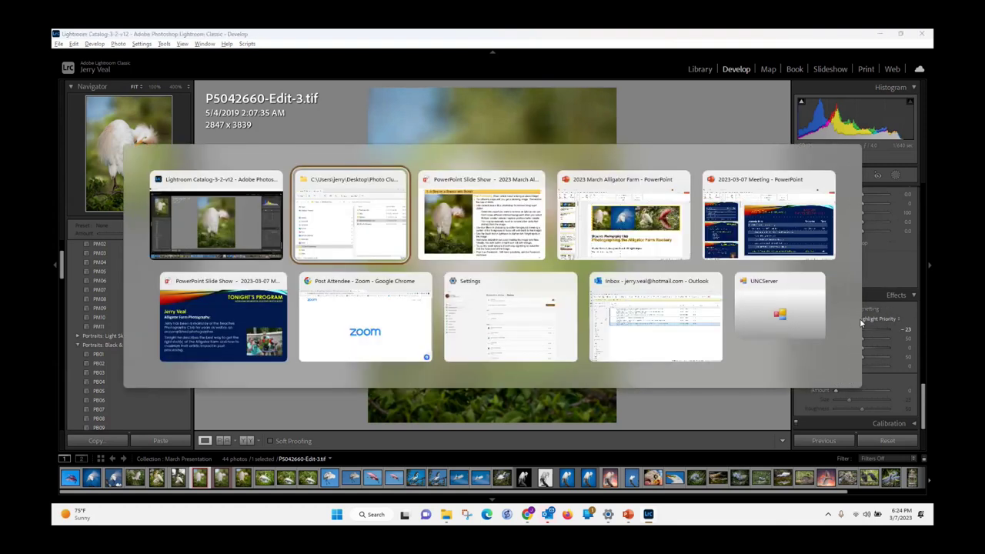
{"action": "key", "text": "alt+Tab"}
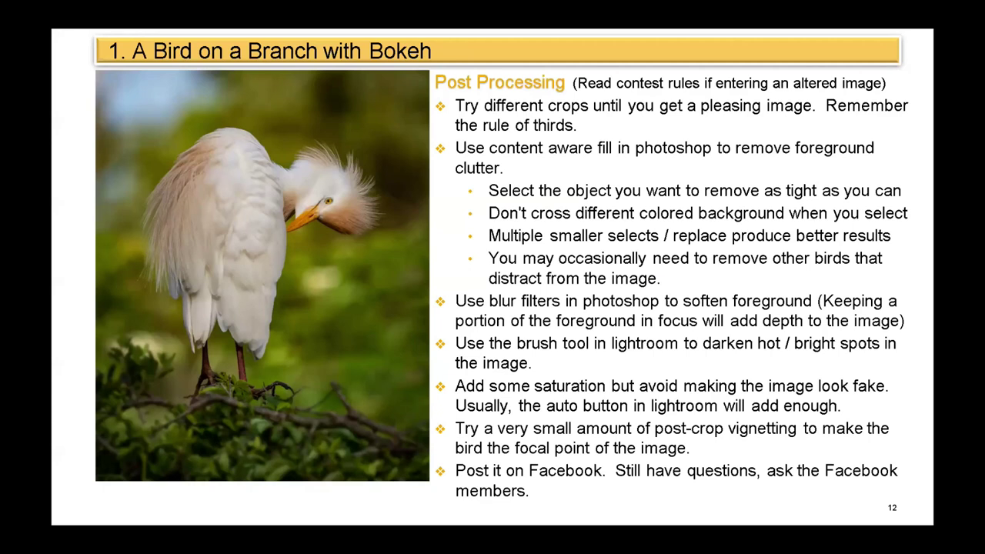
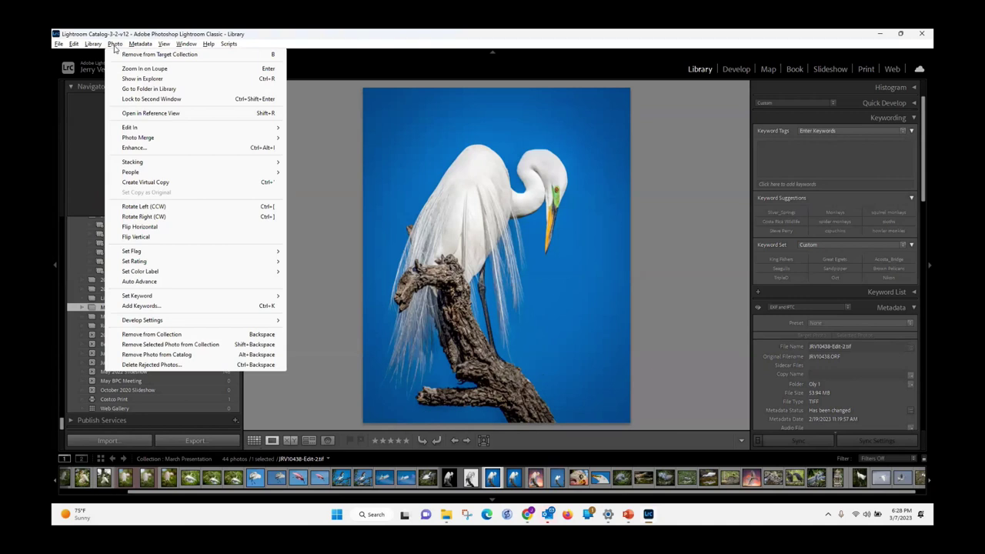
Step: Open a copy of the white egret photo with Lightroom adjustments in Photoshop 2022 and maximize the Photoshop window
{"action": "mouse_move", "coordinate": [271, 129]}
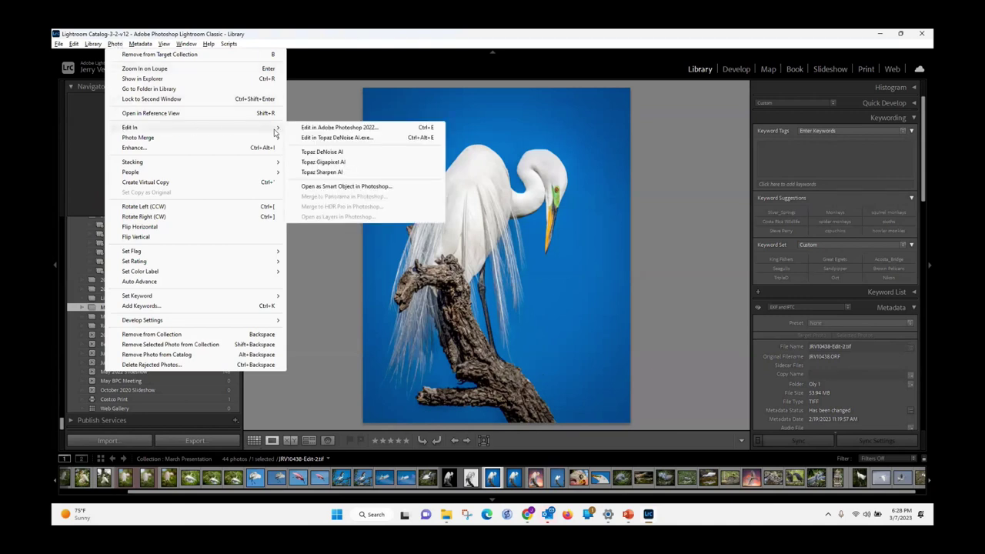
{"action": "left_click", "coordinate": [335, 128]}
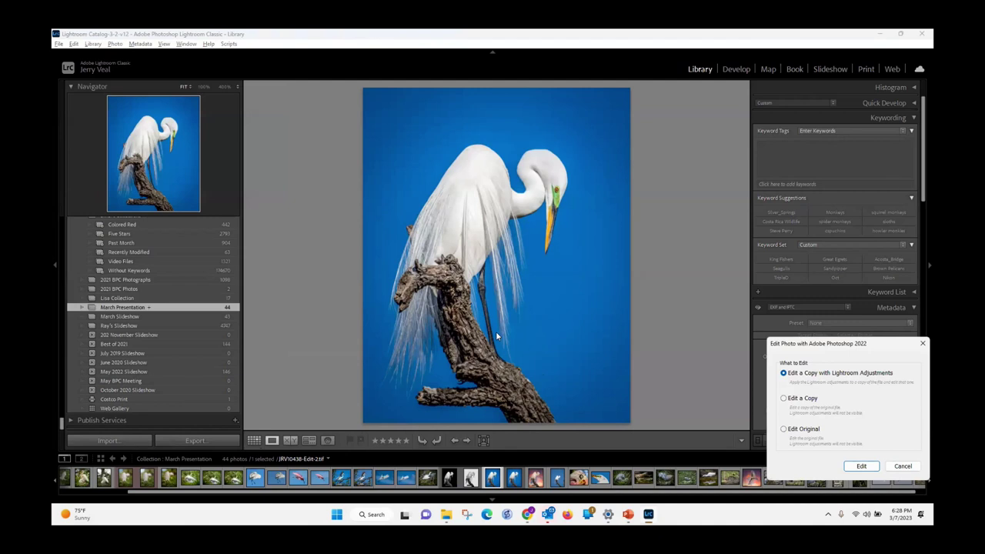
{"action": "left_click", "coordinate": [862, 466]}
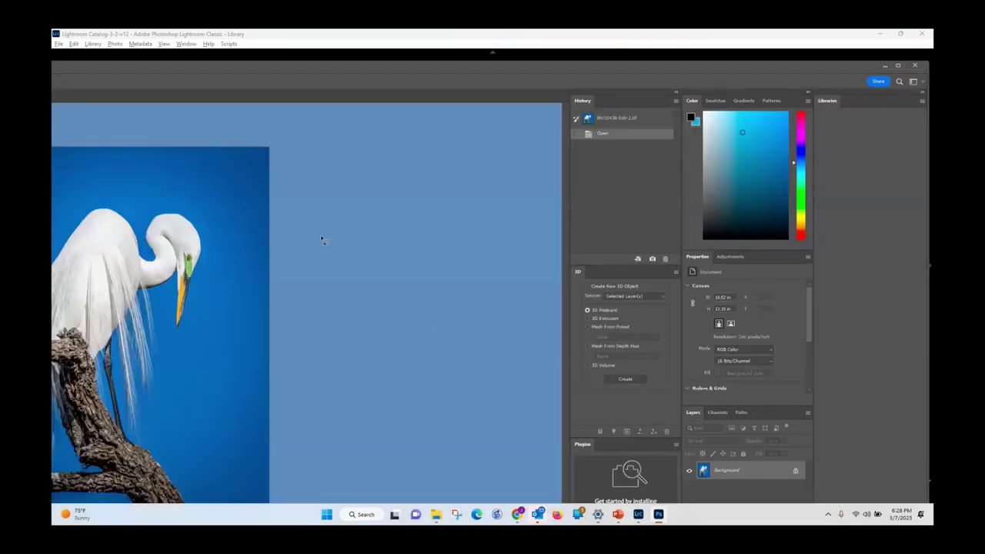
{"action": "left_click", "coordinate": [276, 49]}
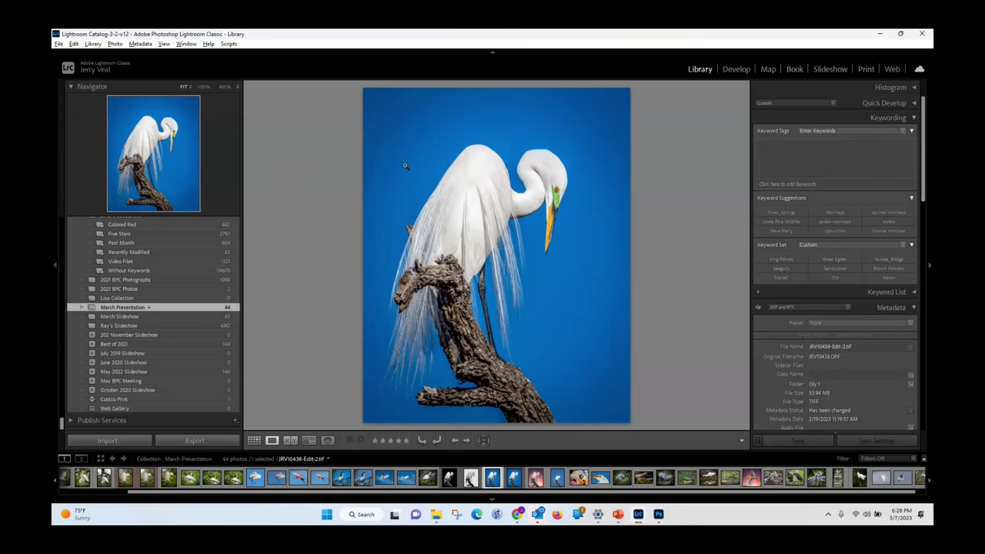
{"action": "key", "text": "alt+Tab"}
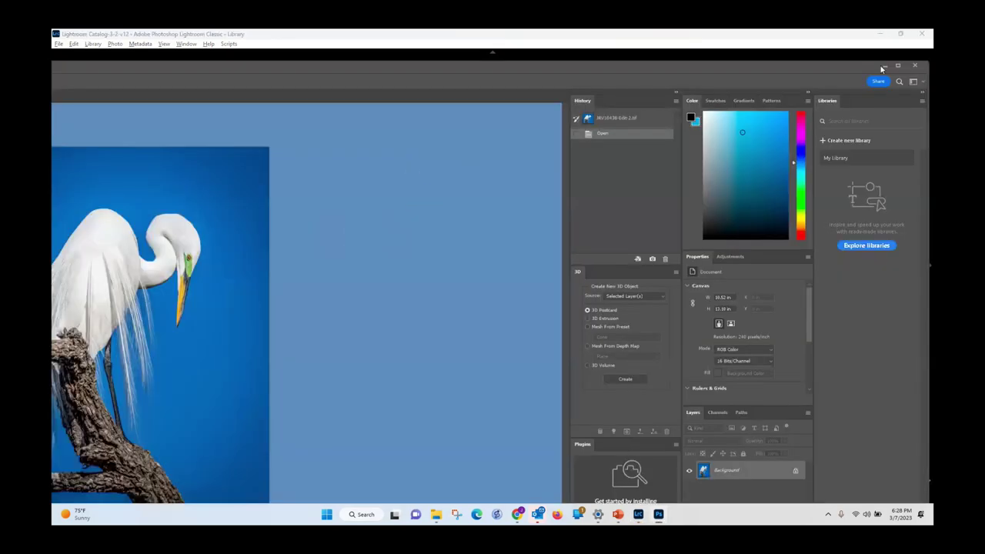
{"action": "left_click", "coordinate": [897, 65]}
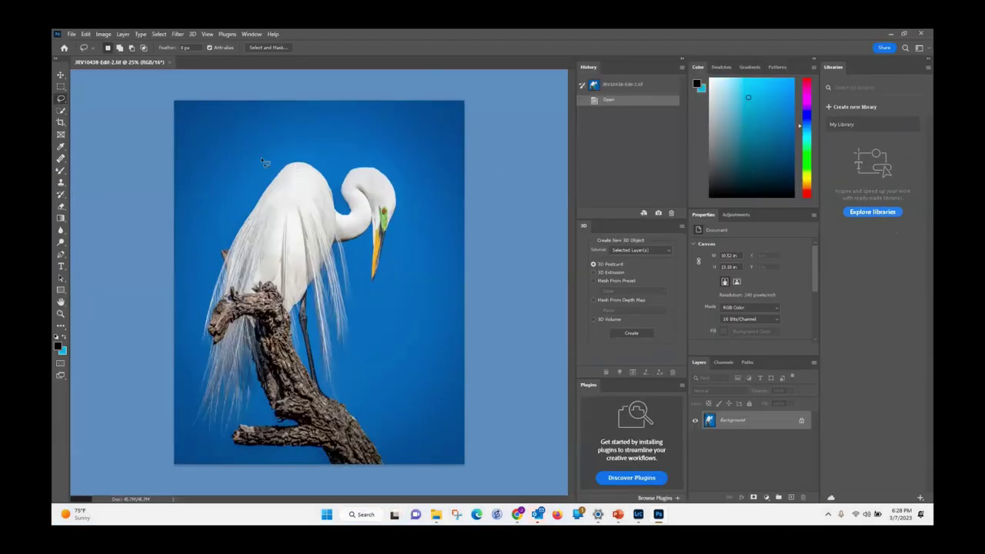
Step: Select the blue background around the egret with Color Range, sampling the sky and setting Fuzziness to 115
{"action": "left_click", "coordinate": [159, 35]}
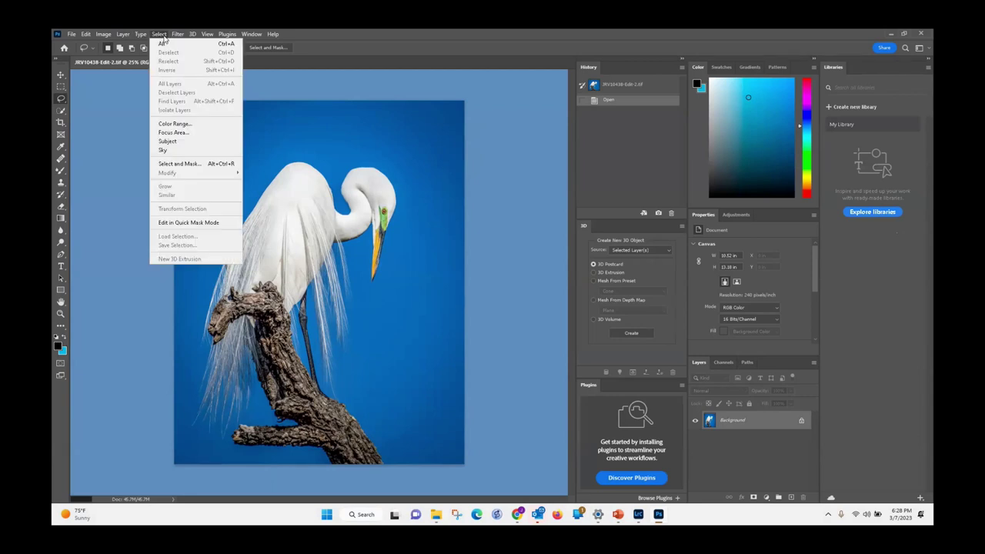
{"action": "left_click", "coordinate": [183, 125]}
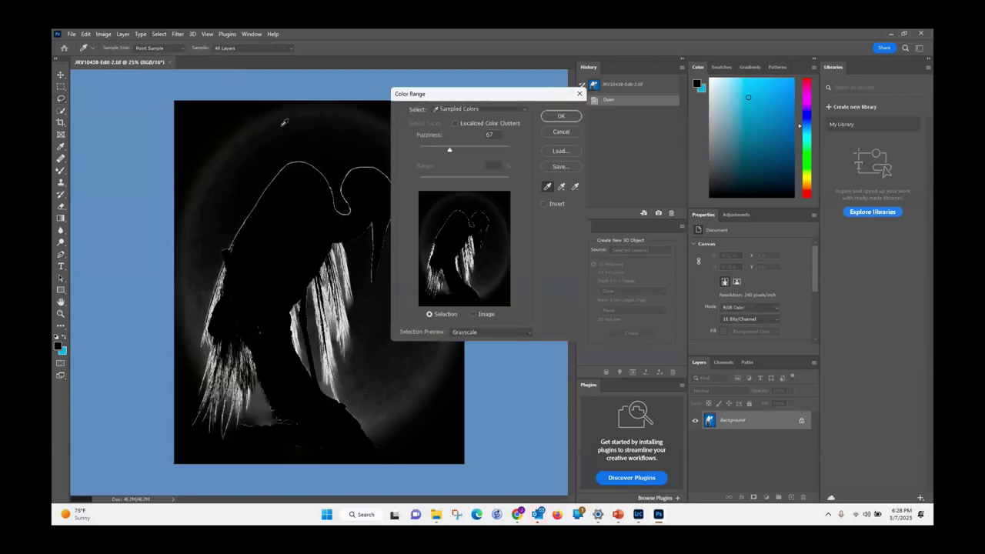
{"action": "left_click", "coordinate": [233, 121]}
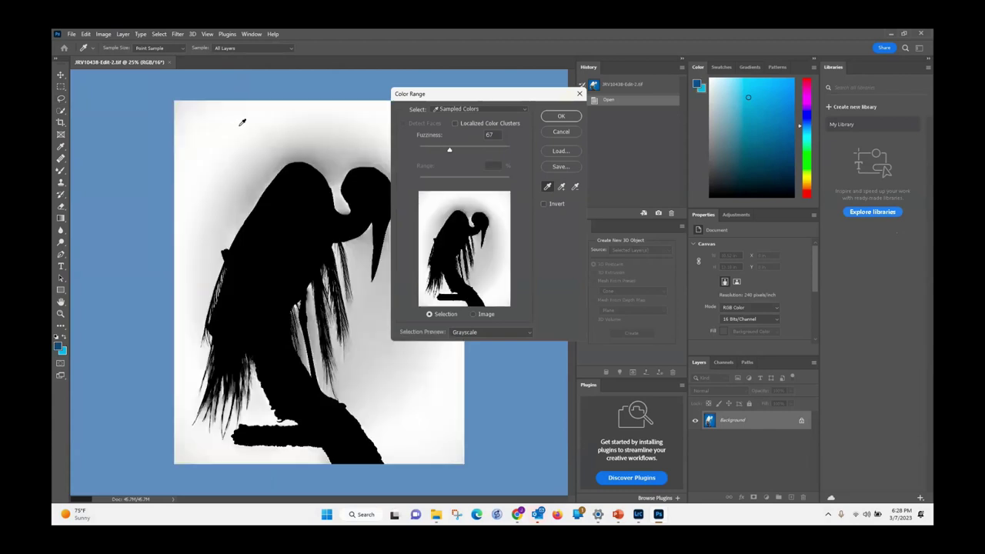
{"action": "left_click_drag", "start_coordinate": [449, 151], "coordinate": [471, 150]}
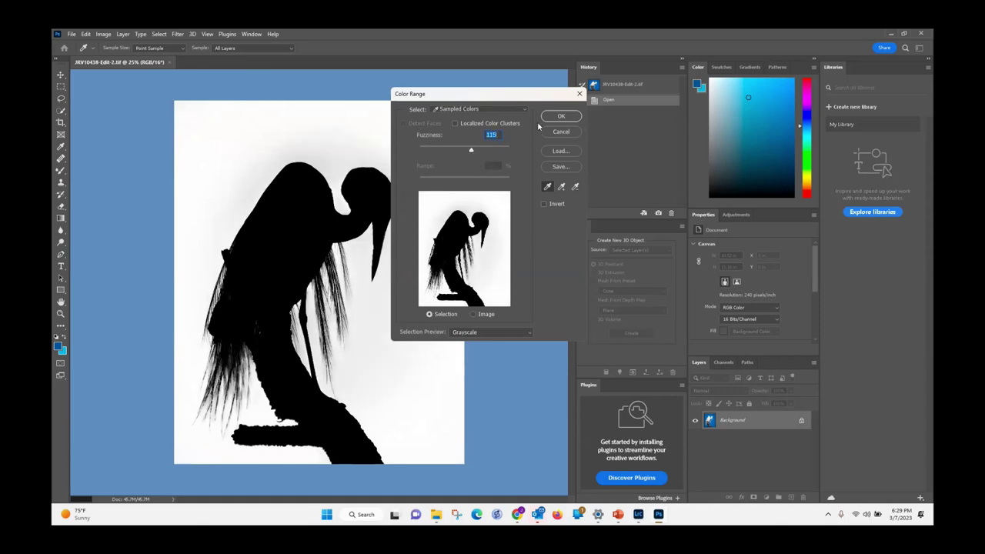
{"action": "left_click", "coordinate": [561, 116]}
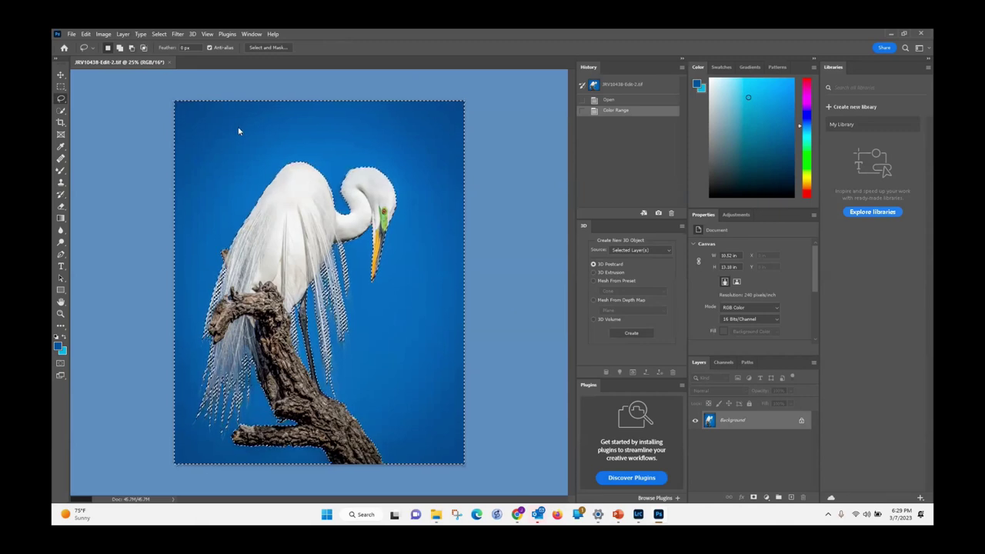
Step: Fill the selected background with white in Normal mode at 100% opacity
{"action": "left_click", "coordinate": [280, 241]}
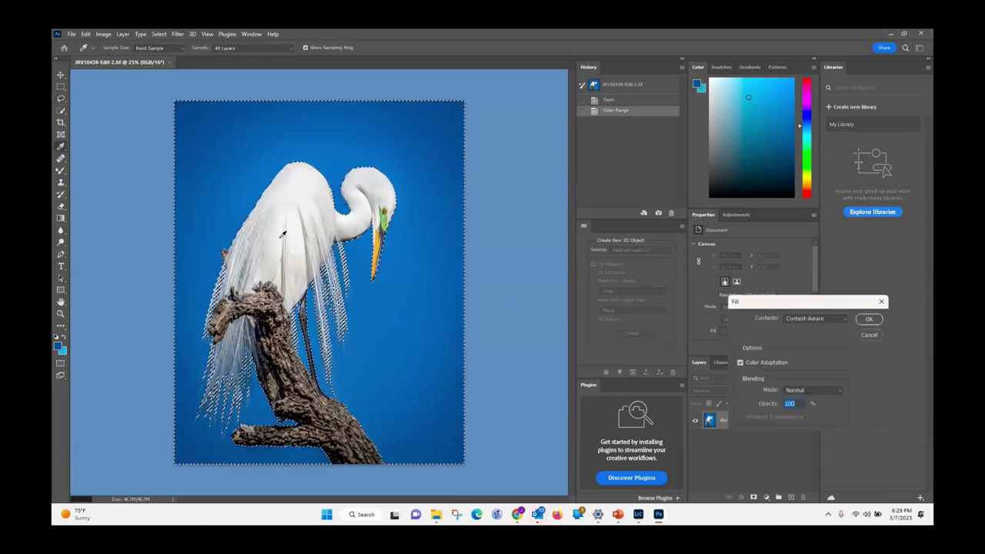
{"action": "left_click", "coordinate": [845, 320]}
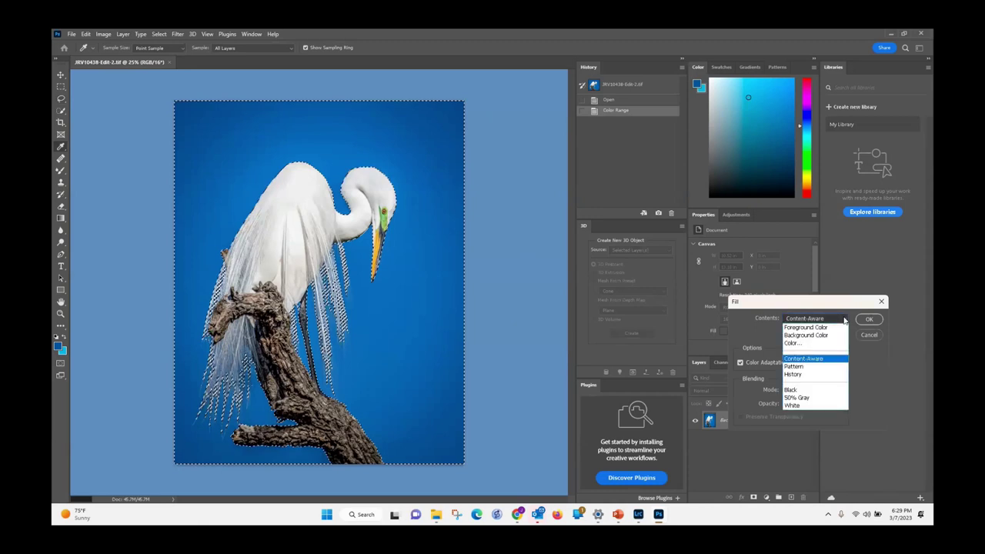
{"action": "left_click", "coordinate": [816, 405]}
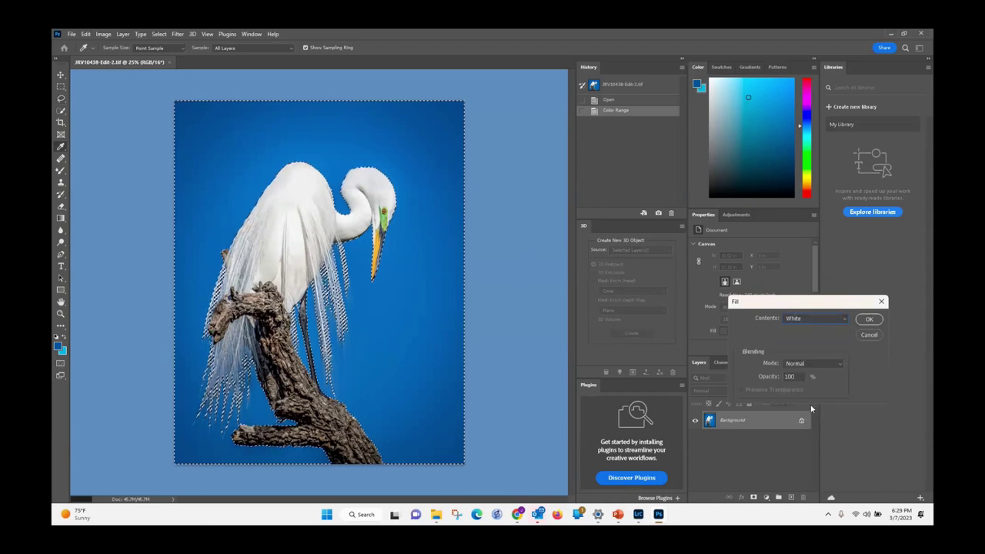
{"action": "left_click", "coordinate": [870, 318]}
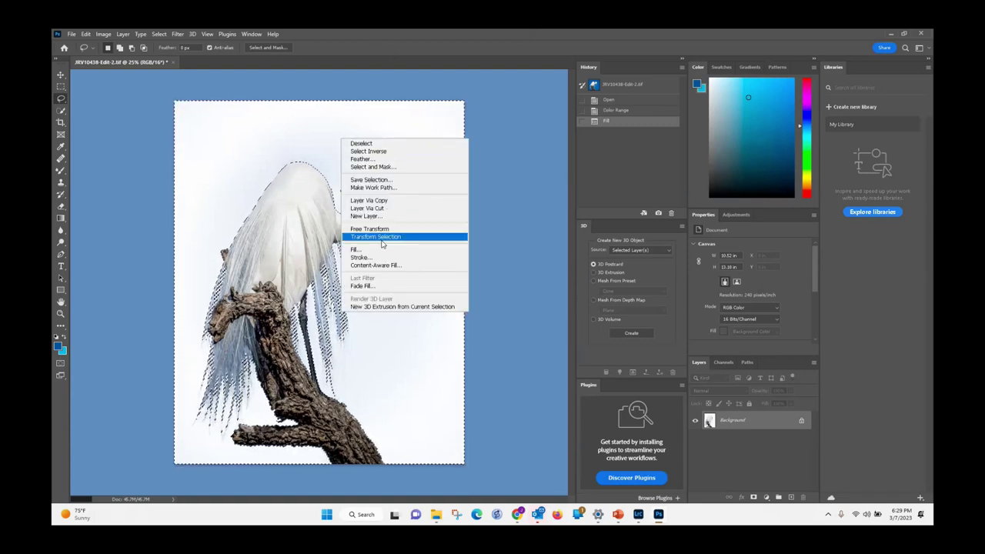
Step: Fill the selected background with black in Normal mode at 100% opacity
{"action": "left_click", "coordinate": [356, 249]}
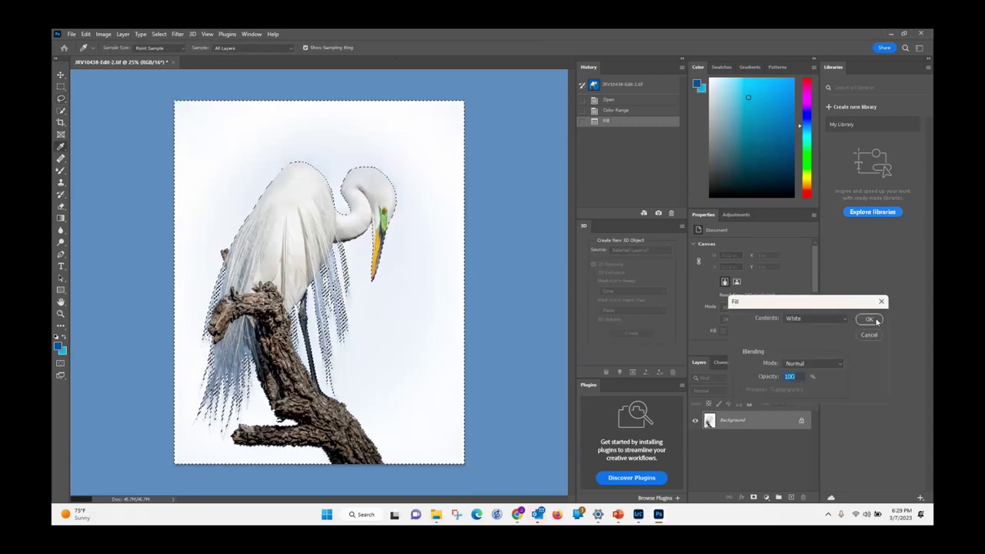
{"action": "left_click", "coordinate": [868, 319]}
{"action": "right_click", "coordinate": [457, 189]}
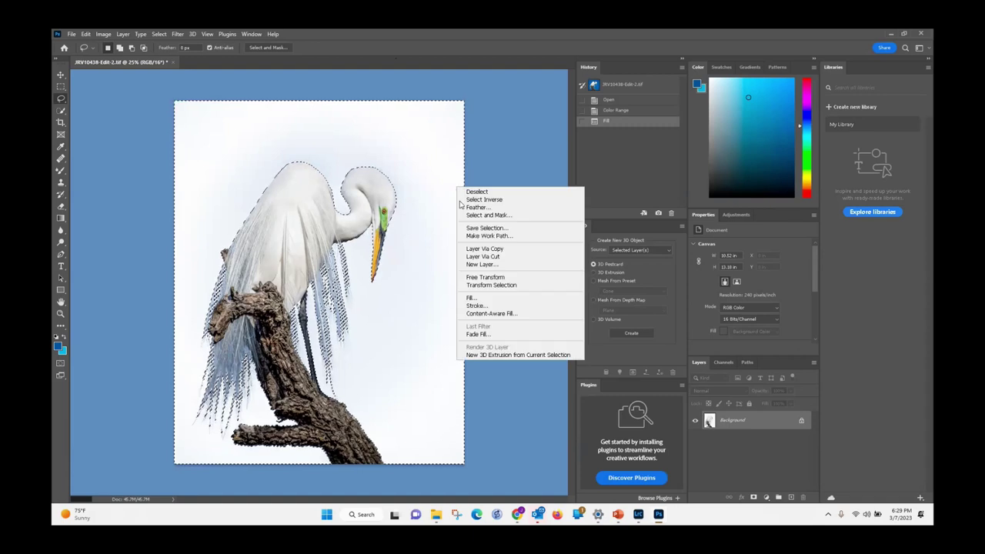
{"action": "left_click", "coordinate": [477, 298]}
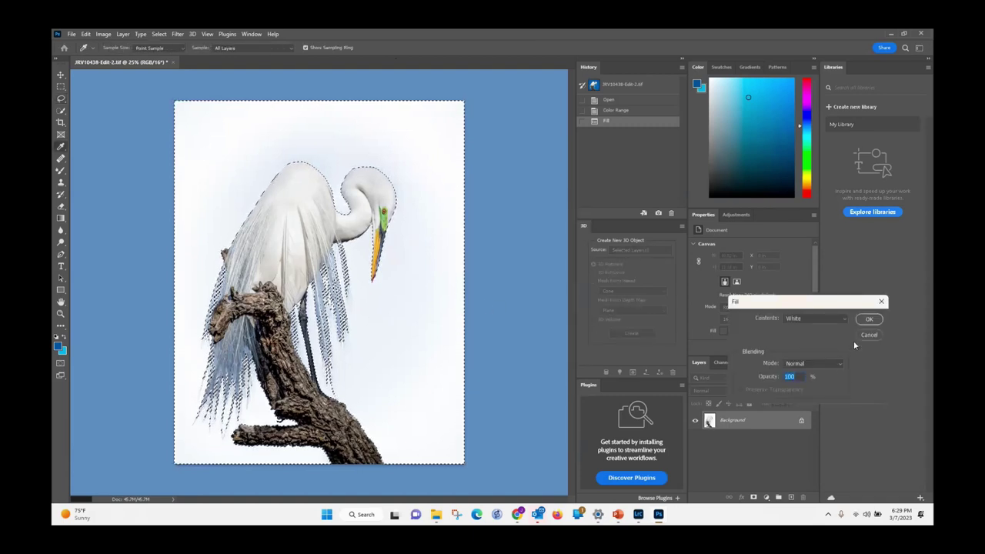
{"action": "left_click", "coordinate": [846, 318]}
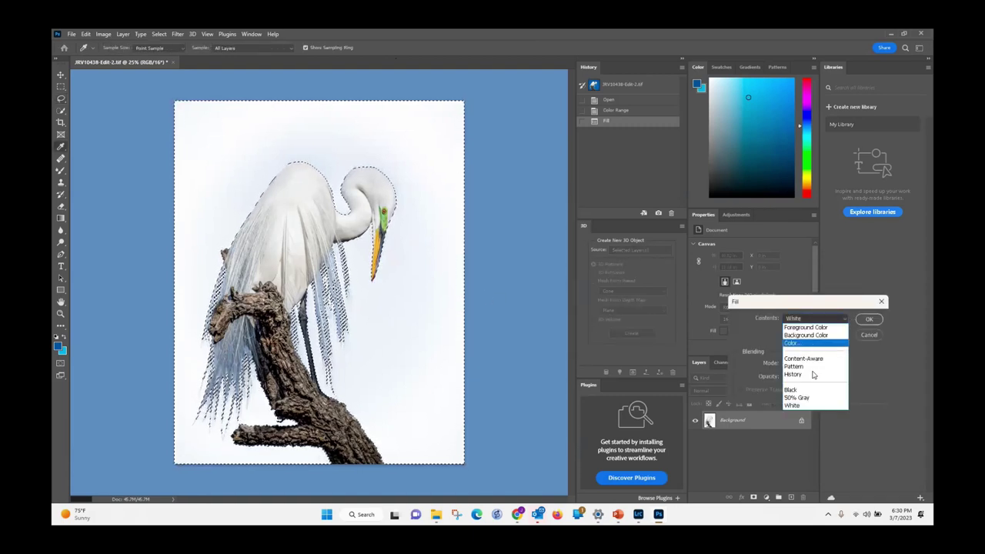
{"action": "left_click", "coordinate": [808, 388]}
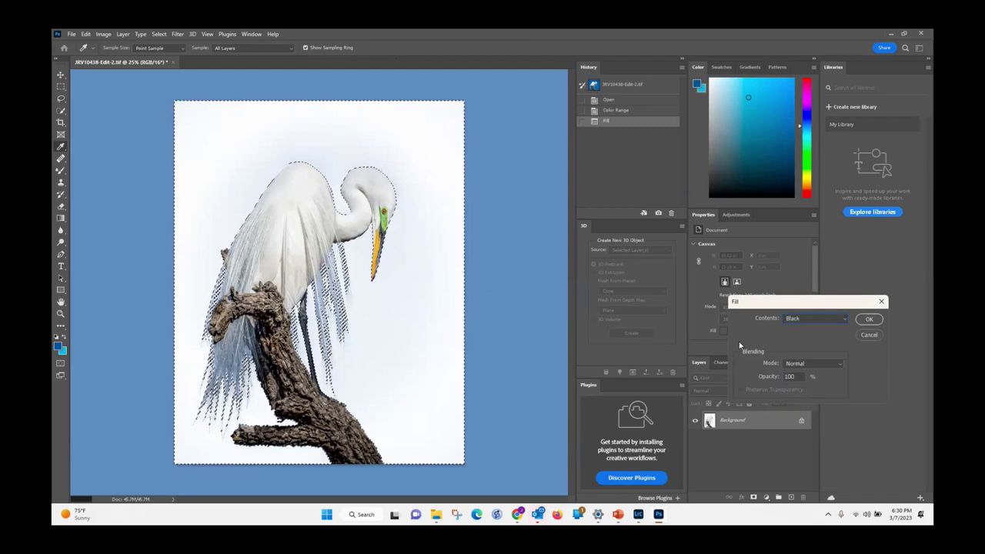
{"action": "left_click", "coordinate": [869, 319]}
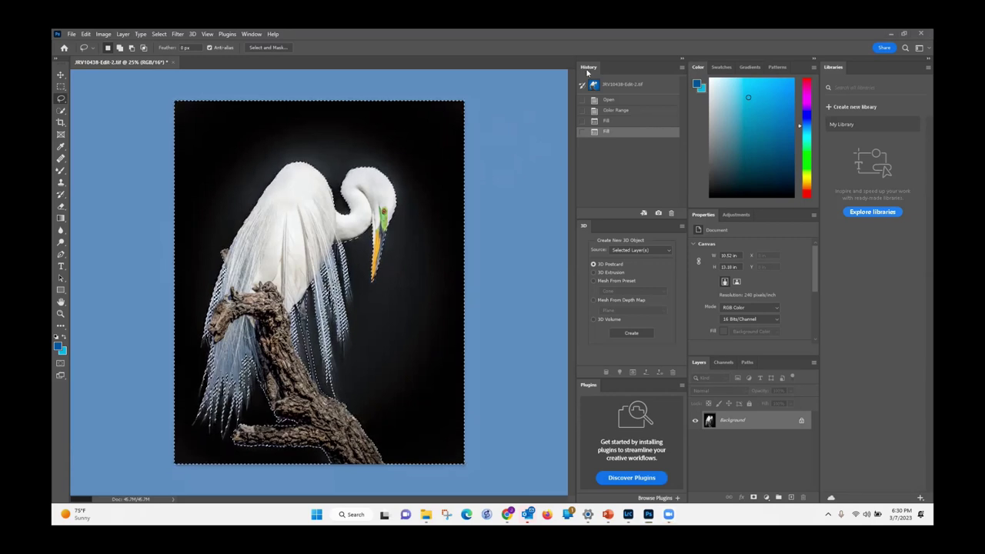
Step: Deselect the background and use Sky Replacement to add the red sunset sky behind the egret, output to new layers
{"action": "key", "text": "ctrl+d"}
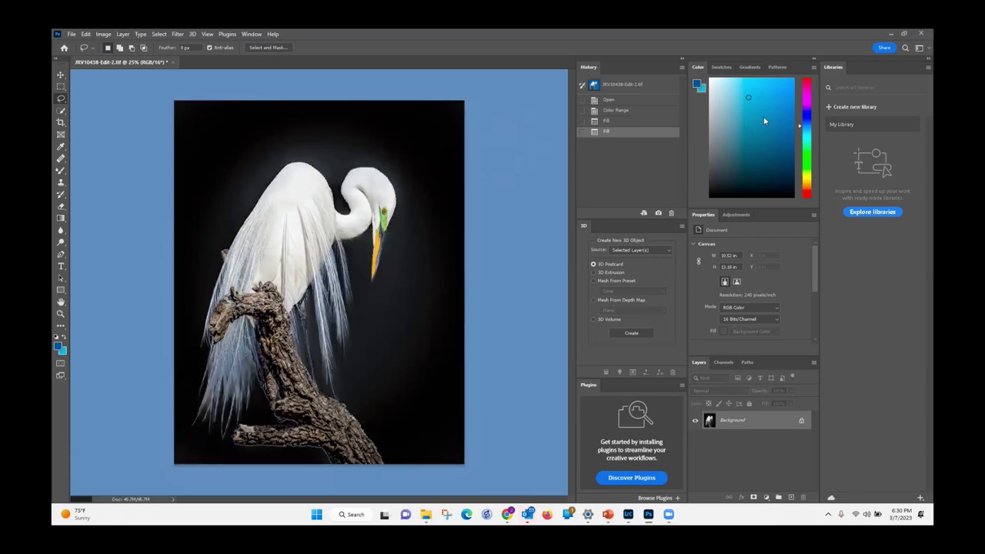
{"action": "left_click", "coordinate": [158, 34]}
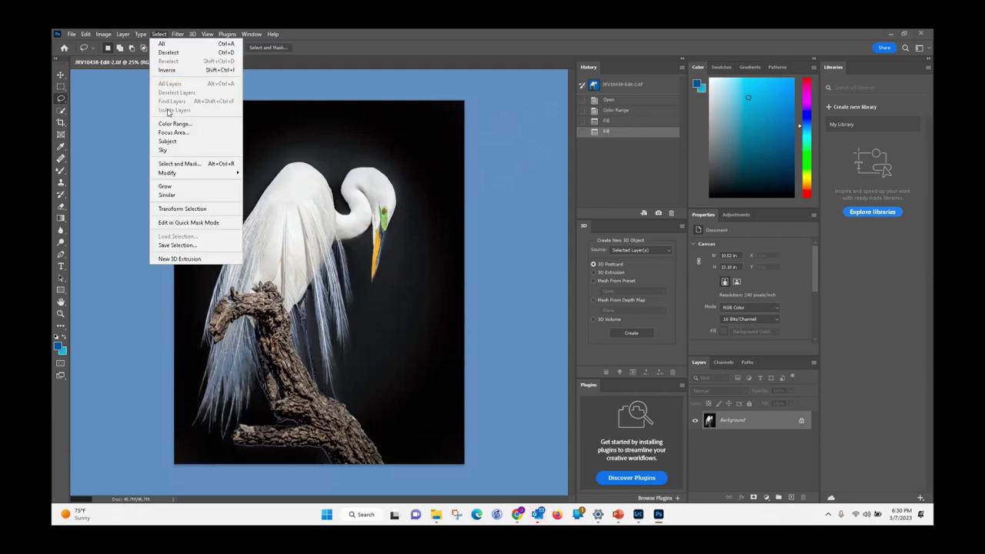
{"action": "left_click", "coordinate": [168, 52]}
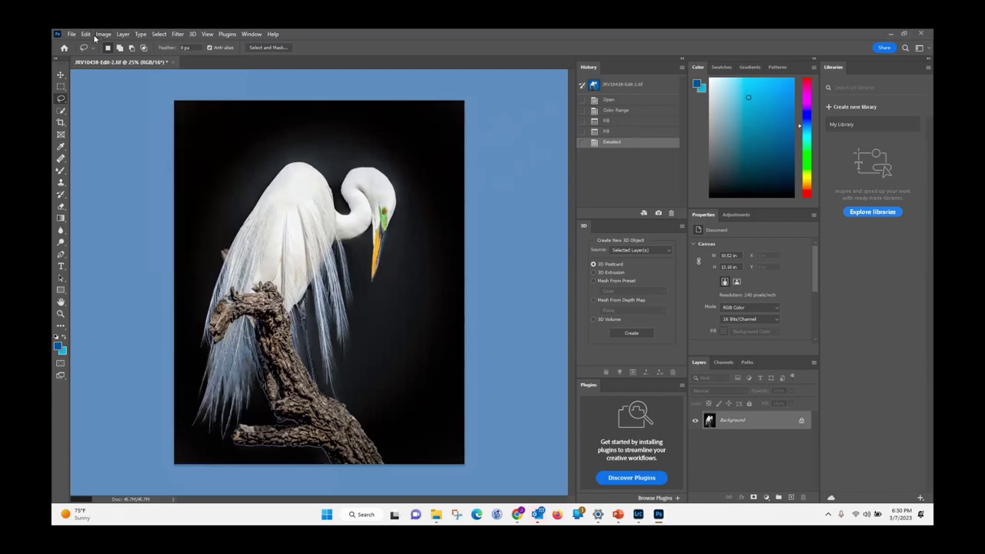
{"action": "left_click", "coordinate": [86, 35]}
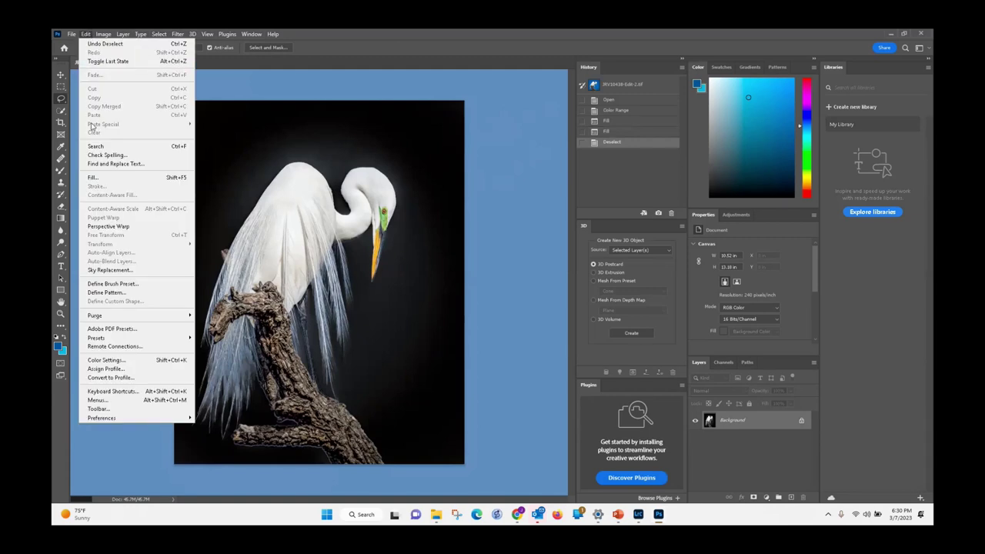
{"action": "left_click", "coordinate": [99, 271]}
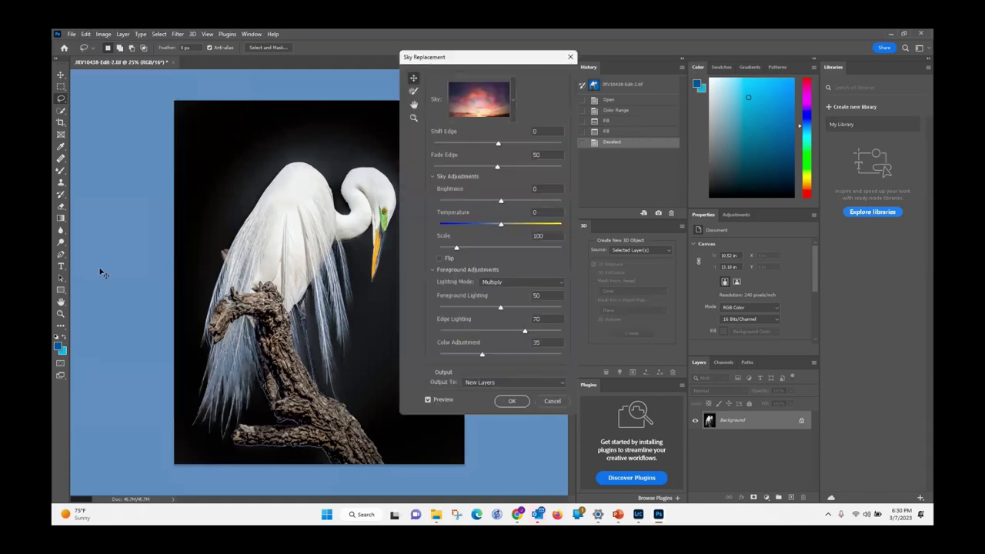
{"action": "left_click", "coordinate": [511, 401]}
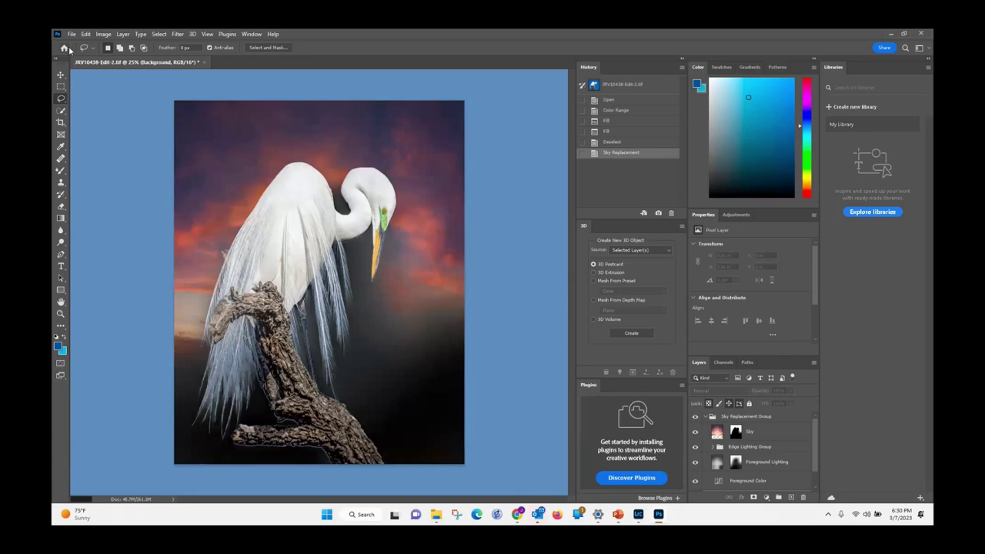
Step: Undo the Sky Replacement, the deselection, both fills and the Color Range selection, back to the opened photo with the blue background
{"action": "key", "text": "ctrl+alt+z"}
{"action": "key", "text": "ctrl+alt+z"}
{"action": "key", "text": "ctrl+alt+z"}
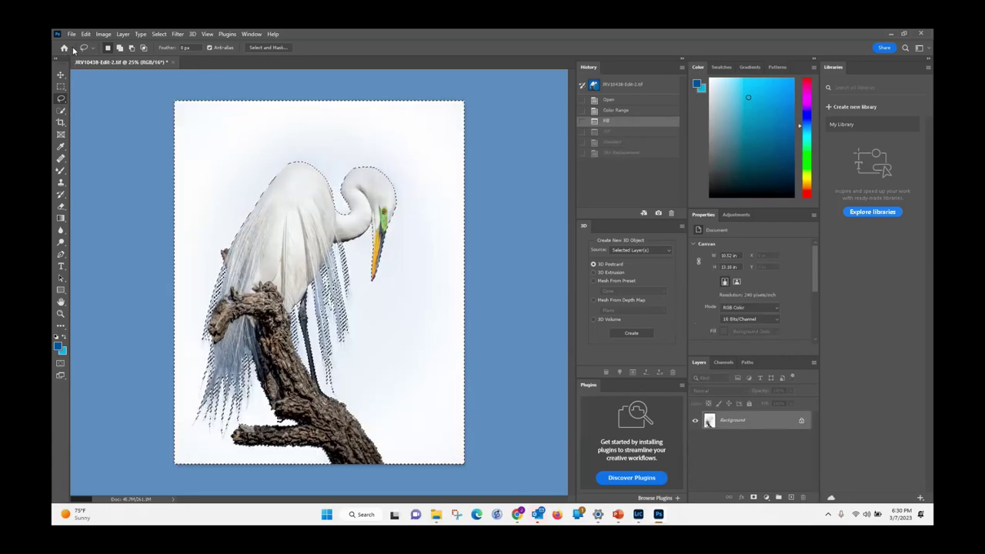
{"action": "key", "text": "ctrl+alt+z"}
{"action": "key", "text": "ctrl+alt+z"}
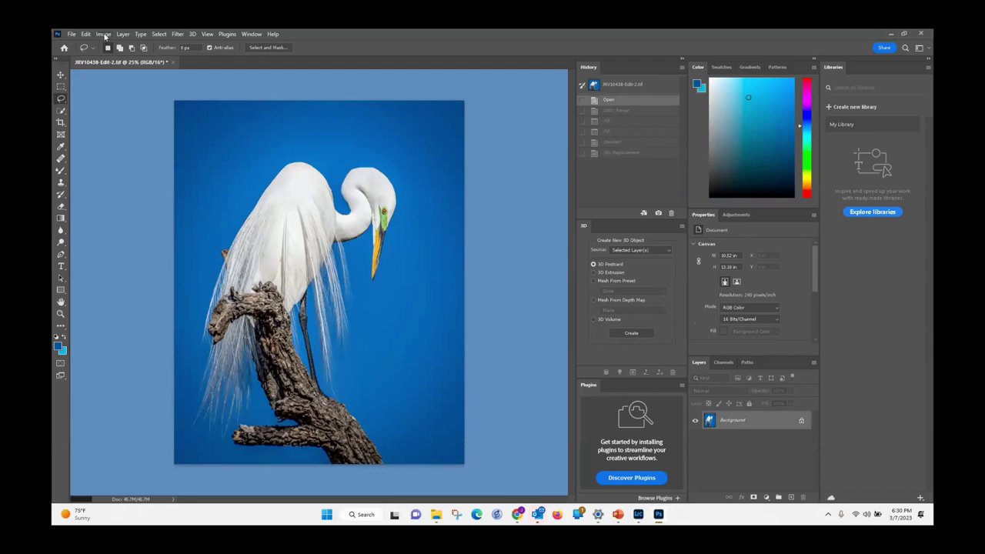
Step: Replace the blue background behind the egret with the red sunset sky using Sky Replacement, output to new layers
{"action": "left_click", "coordinate": [104, 35]}
{"action": "mouse_move", "coordinate": [86, 35]}
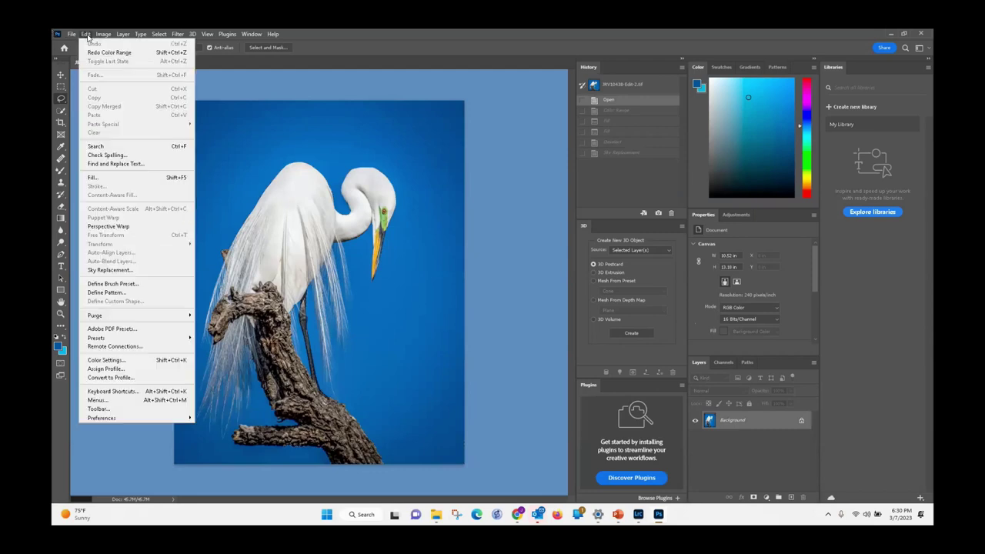
{"action": "left_click", "coordinate": [97, 271]}
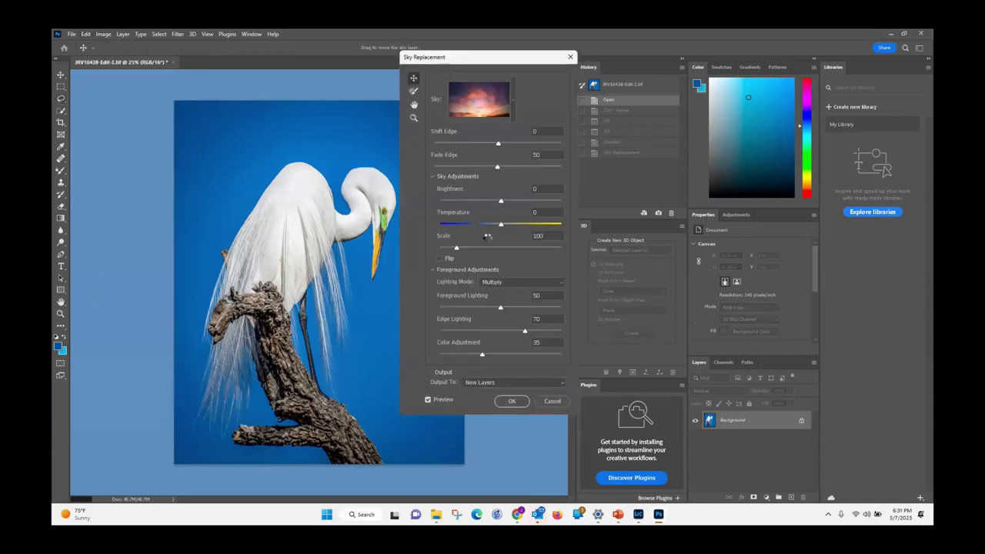
{"action": "left_click", "coordinate": [512, 401]}
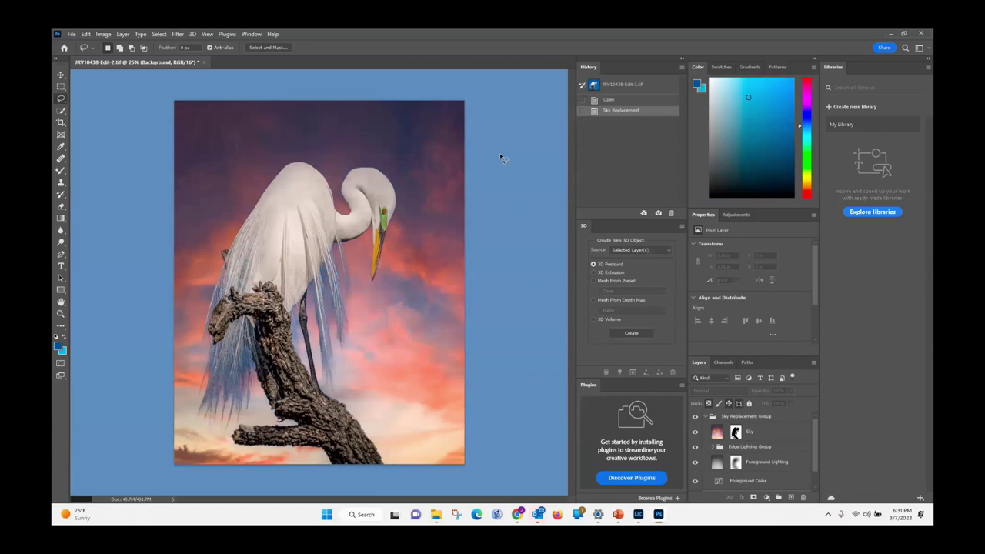
Step: Switch to Lightroom Classic and open the black-background egret photo JRV10438-Edit-2-Edit-3.tif in the Develop module
{"action": "key", "text": "alt+Tab"}
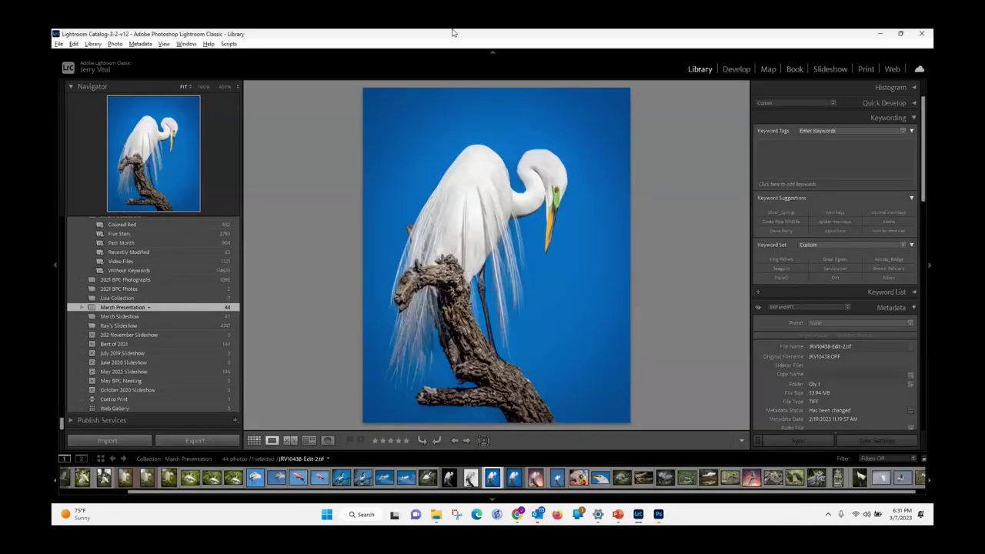
{"action": "left_click", "coordinate": [448, 478]}
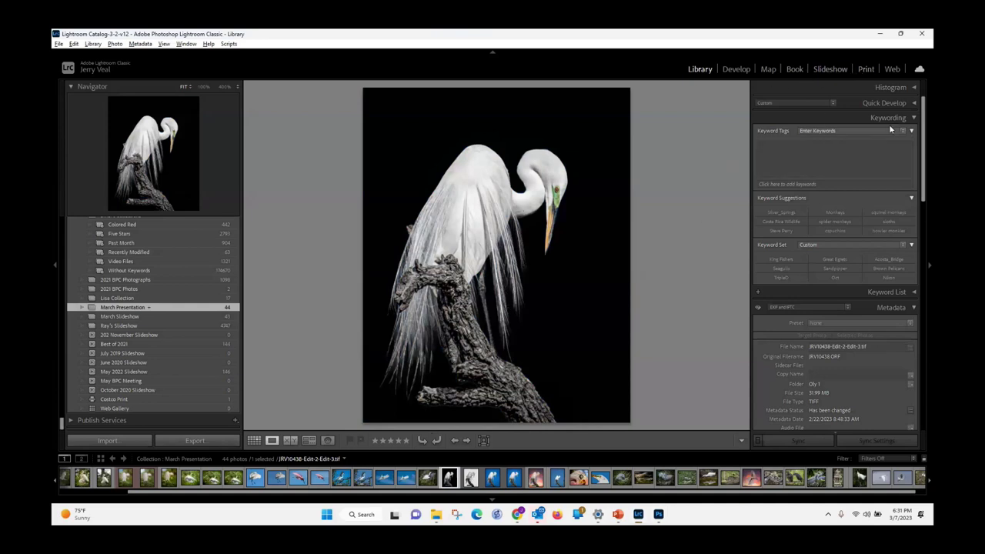
{"action": "left_click", "coordinate": [740, 69]}
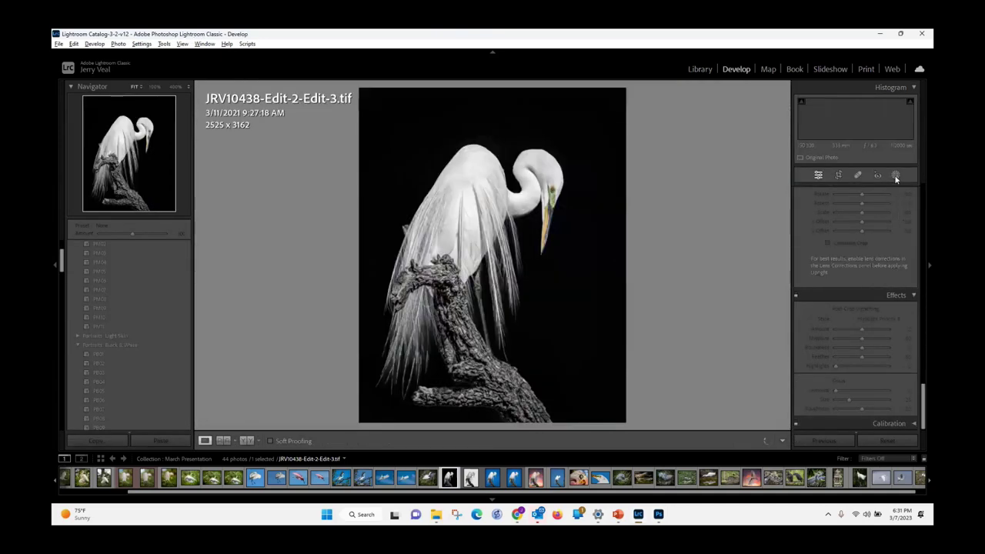
Step: Add a new brush mask and paint it over the egret's lower body, plumes and the upper part of the branch
{"action": "left_click", "coordinate": [896, 175]}
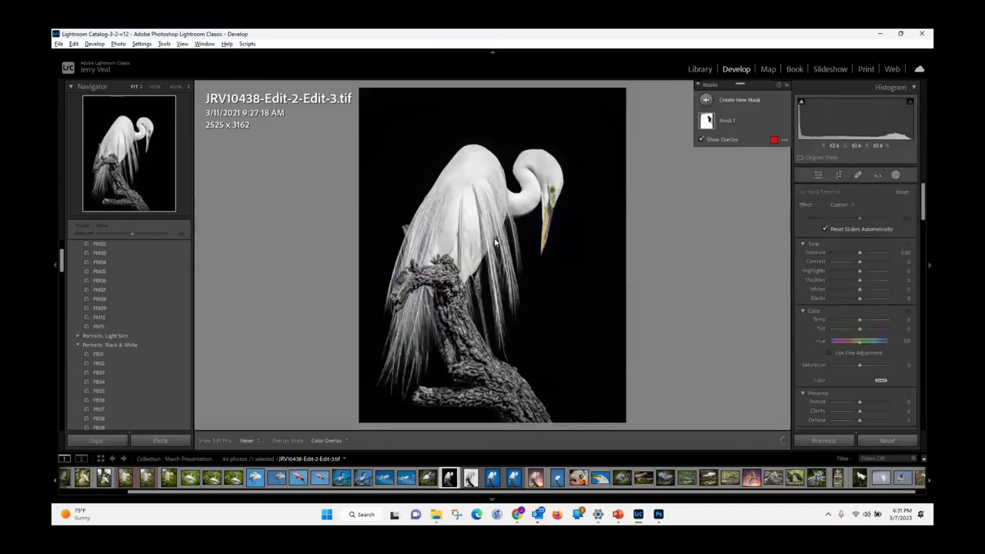
{"action": "left_click", "coordinate": [721, 104]}
{"action": "left_click", "coordinate": [746, 188]}
{"action": "mouse_move", "coordinate": [431, 223]}
{"action": "left_mouse_down"}
{"action": "mouse_move", "coordinate": [402, 349]}
{"action": "mouse_move", "coordinate": [424, 241]}
{"action": "mouse_move", "coordinate": [410, 337]}
{"action": "mouse_move", "coordinate": [403, 220]}
{"action": "mouse_move", "coordinate": [467, 224]}
{"action": "mouse_move", "coordinate": [499, 346]}
{"action": "mouse_move", "coordinate": [484, 264]}
{"action": "mouse_move", "coordinate": [417, 240]}
{"action": "mouse_move", "coordinate": [388, 259]}
{"action": "mouse_move", "coordinate": [402, 296]}
{"action": "left_mouse_up"}
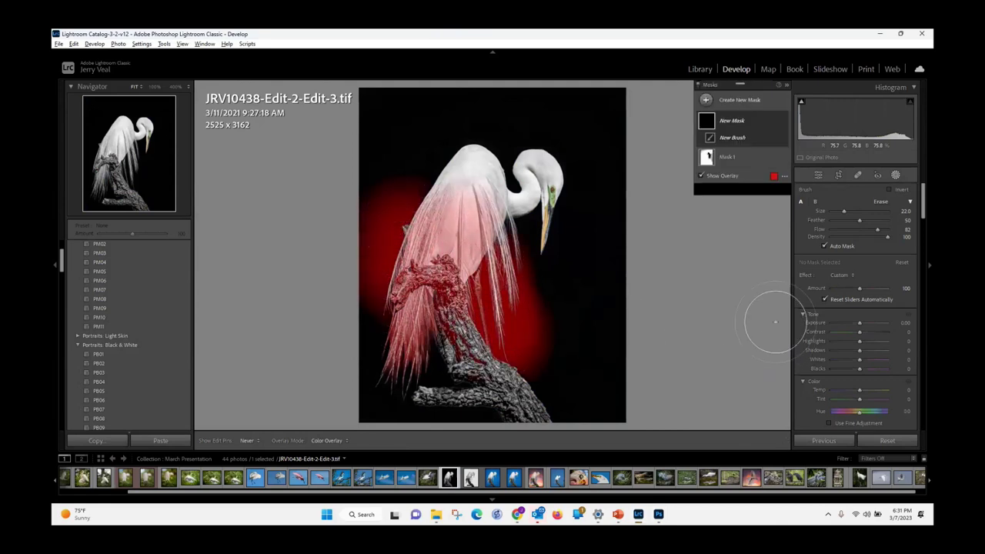
Step: Set the brush mask's Saturation to -100 to remove the color cast from the plumes and branch
{"action": "scroll", "coordinate": [820, 384], "scroll_direction": "down", "scroll_amount": 5}
{"action": "scroll", "coordinate": [859, 413], "scroll_direction": "down", "scroll_amount": 2}
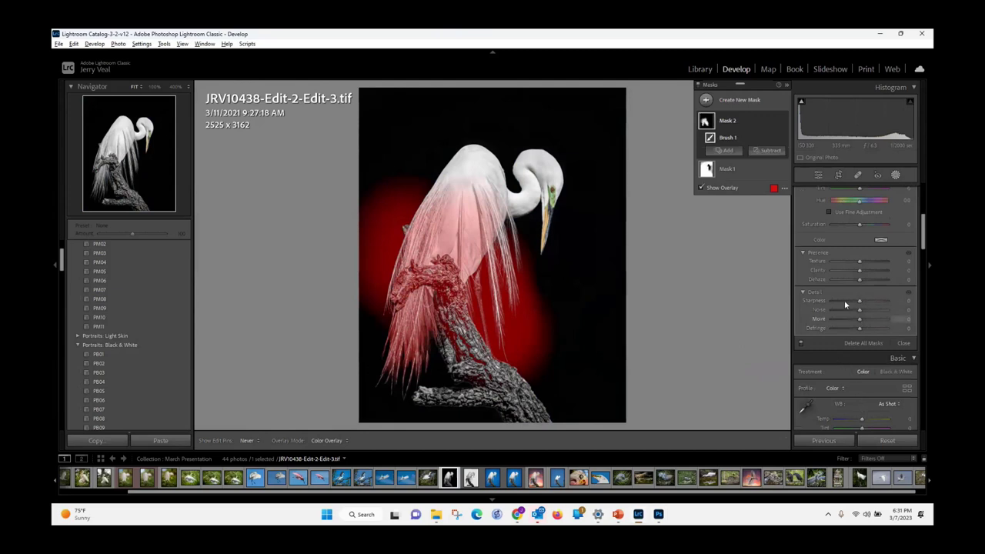
{"action": "scroll", "coordinate": [850, 268], "scroll_direction": "up", "scroll_amount": 2}
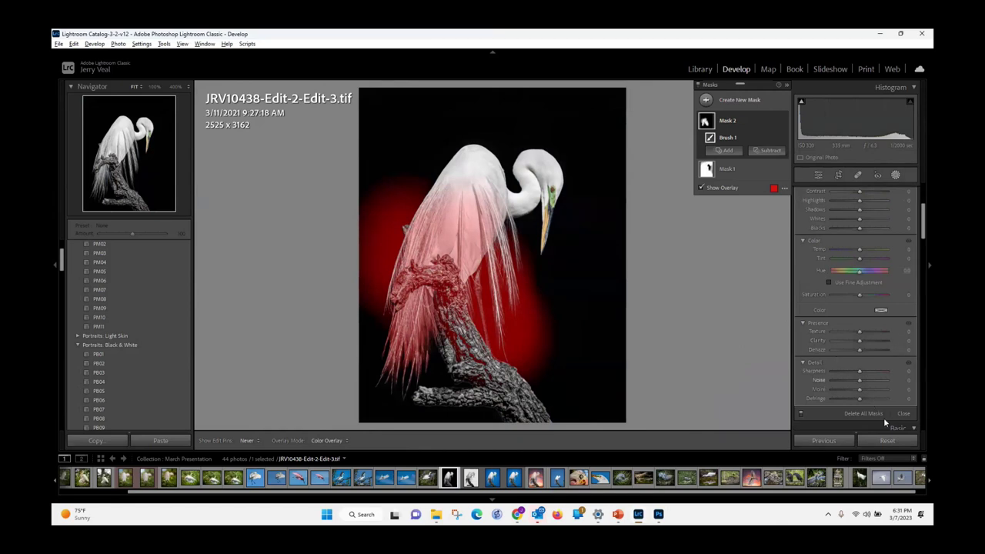
{"action": "scroll", "coordinate": [860, 362], "scroll_direction": "up", "scroll_amount": 4}
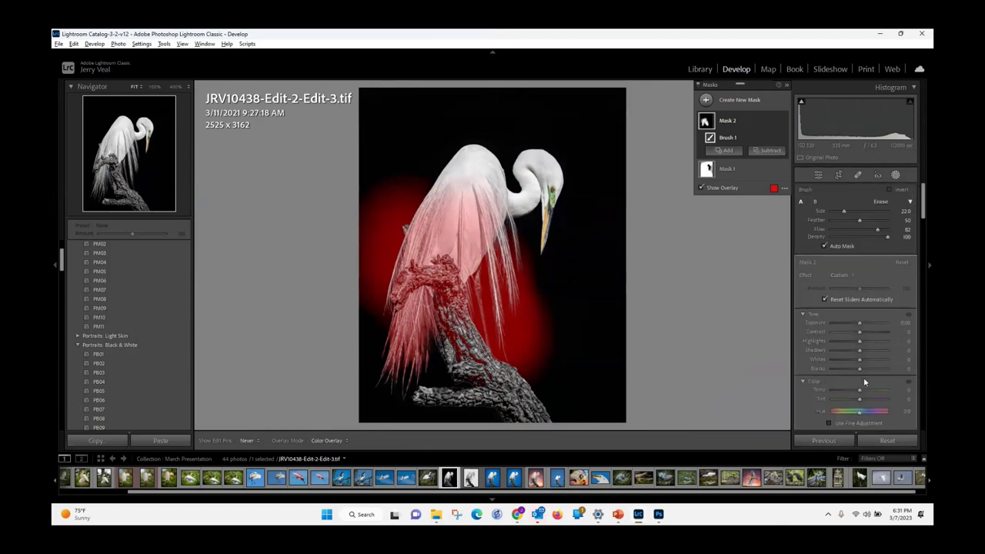
{"action": "scroll", "coordinate": [864, 374], "scroll_direction": "down", "scroll_amount": 3}
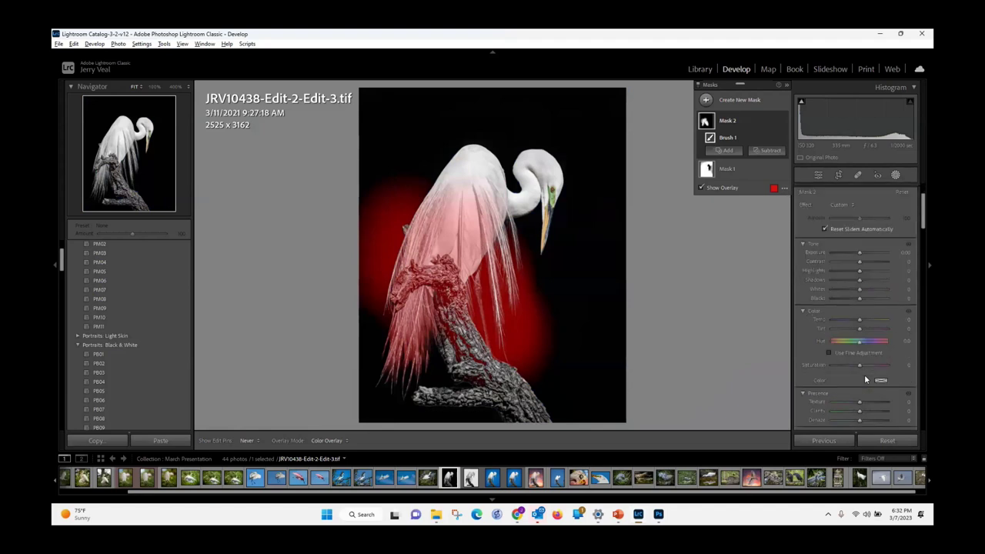
{"action": "left_click_drag", "start_coordinate": [860, 367], "coordinate": [806, 381]}
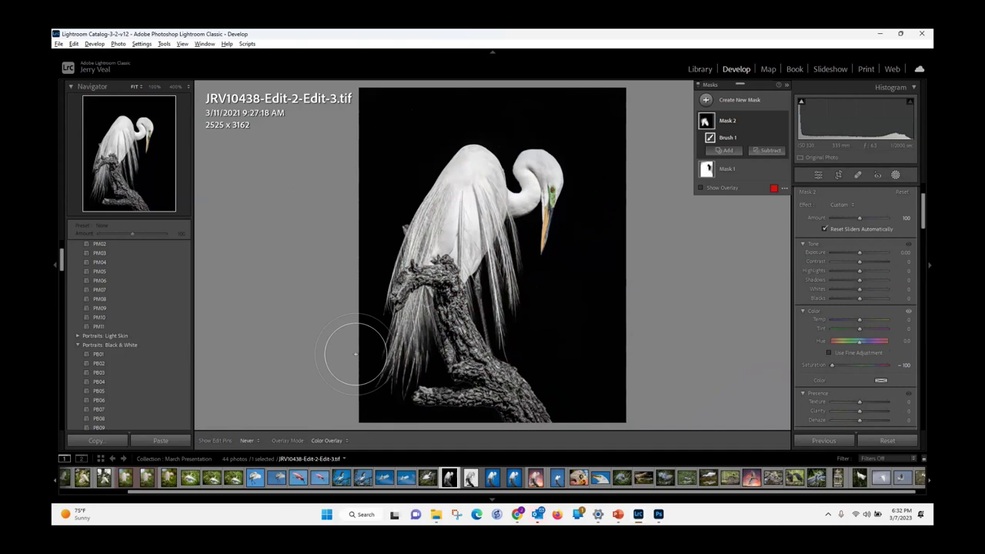
Step: Switch to Photoshop and quit it without saving the changes to JRV10438-Edit-2.tif
{"action": "key", "text": "alt+Tab"}
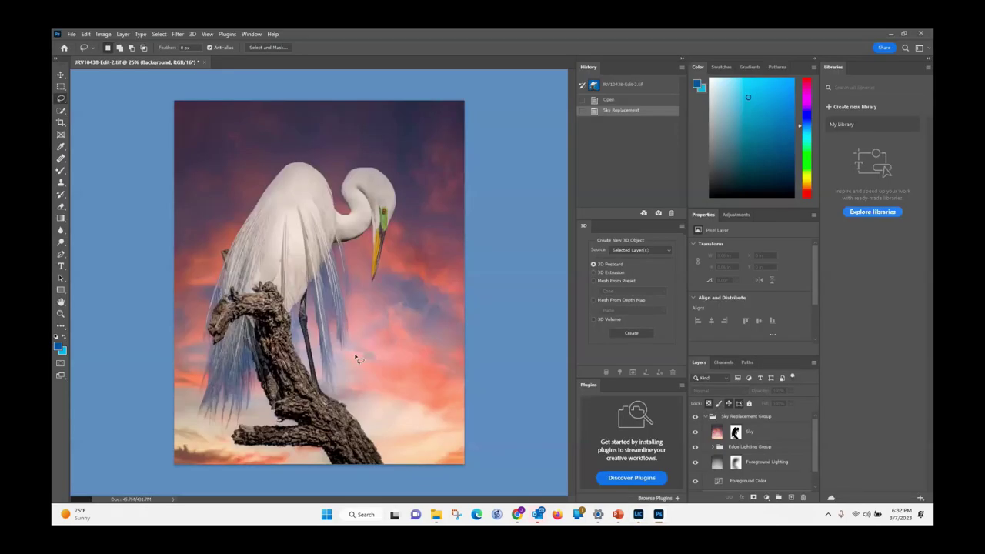
{"action": "left_click", "coordinate": [922, 33]}
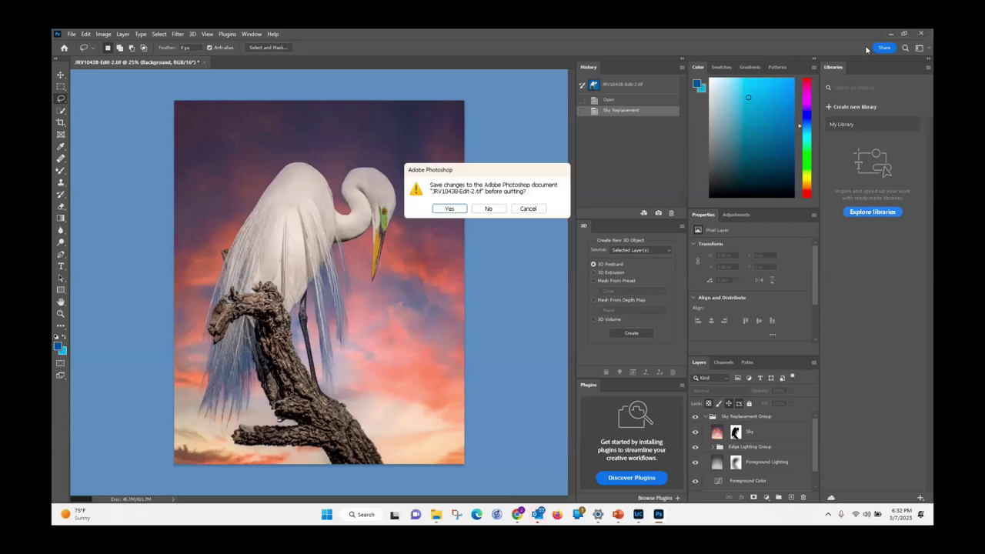
{"action": "left_click", "coordinate": [488, 208]}
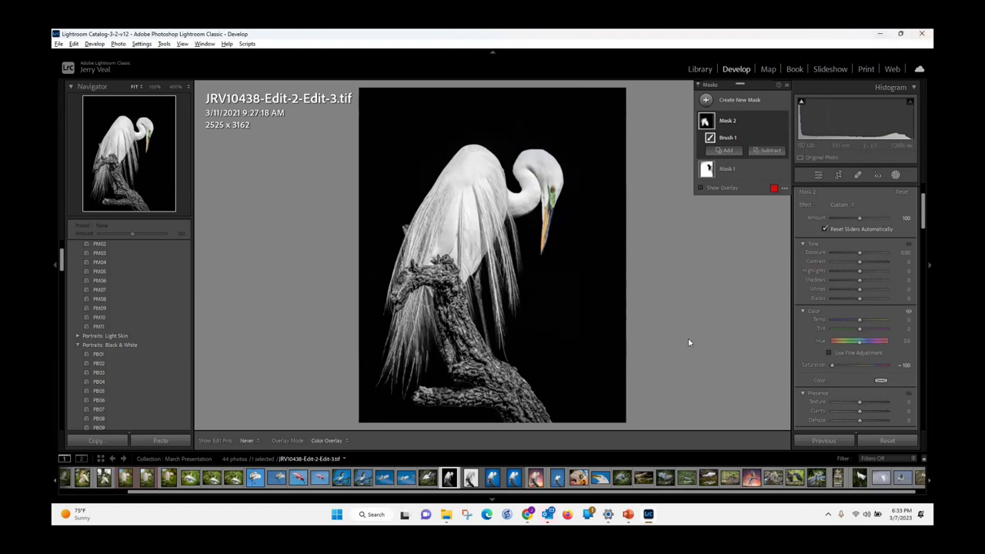
Step: Switch to the 2023 March Alligator Farm presentation in PowerPoint
{"action": "key", "text": "alt+Tab"}
{"action": "key", "text": "Tab"}
{"action": "key", "text": "Tab"}
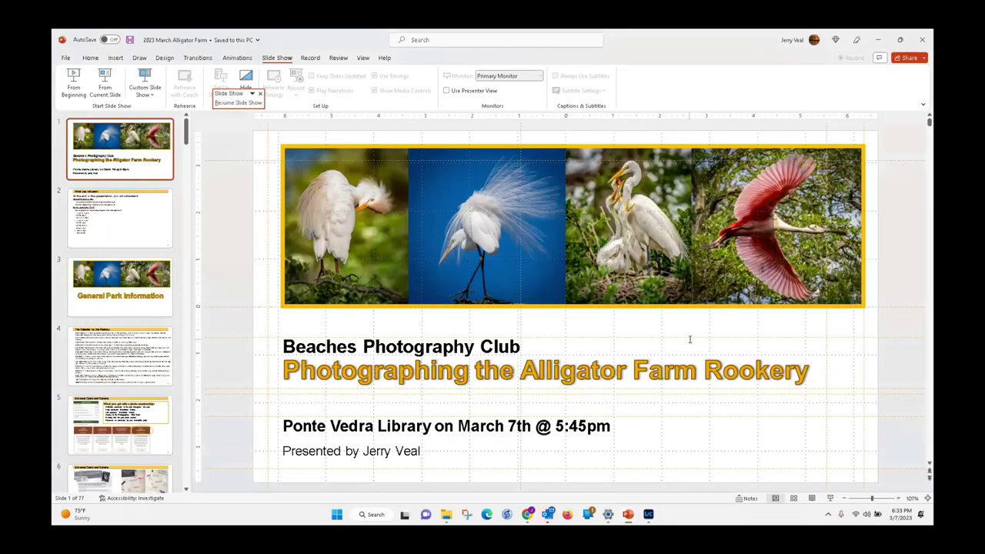
{"action": "key", "text": "alt+Tab"}
{"action": "key", "text": "Tab"}
{"action": "key", "text": "Tab"}
{"action": "key", "text": "Tab"}
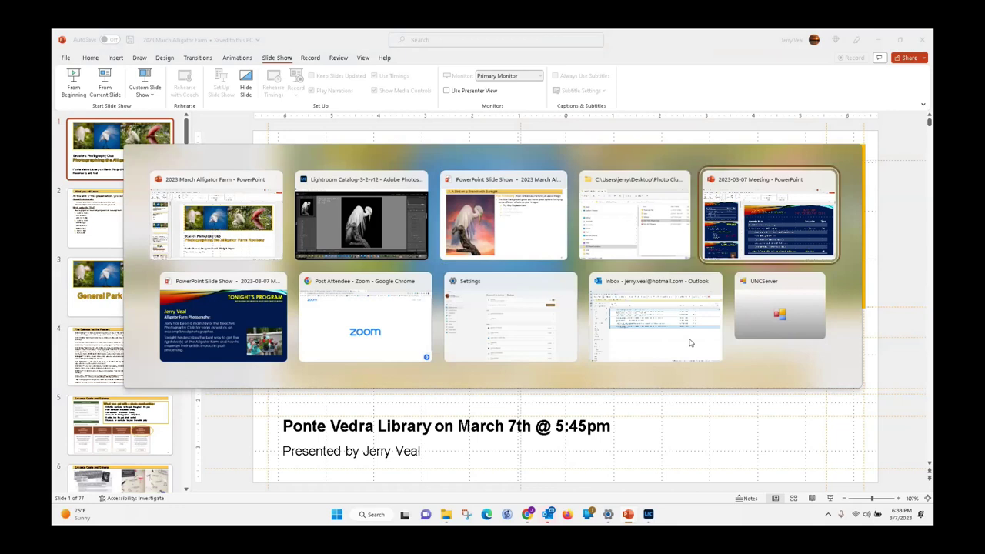
{"action": "key", "text": "Tab"}
{"action": "key", "text": "Tab"}
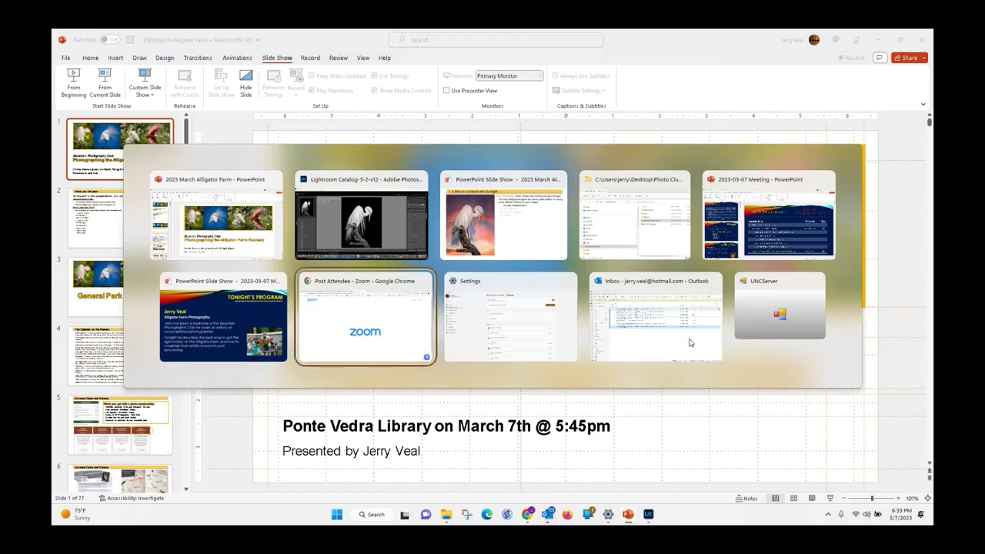
{"action": "key", "text": "Tab"}
{"action": "key", "text": "Tab"}
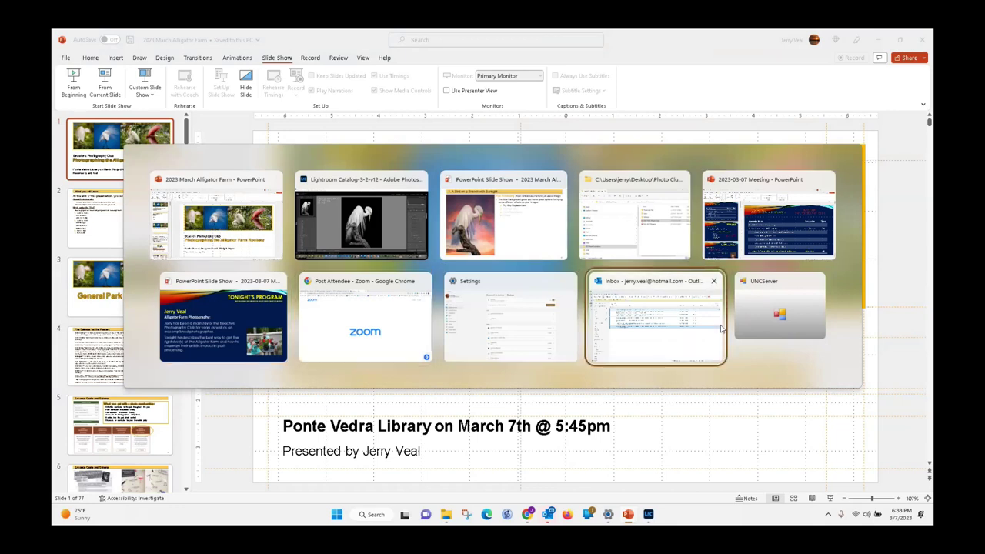
{"action": "key", "text": "Tab"}
{"action": "key", "text": "Tab"}
{"action": "key", "text": "alt"}
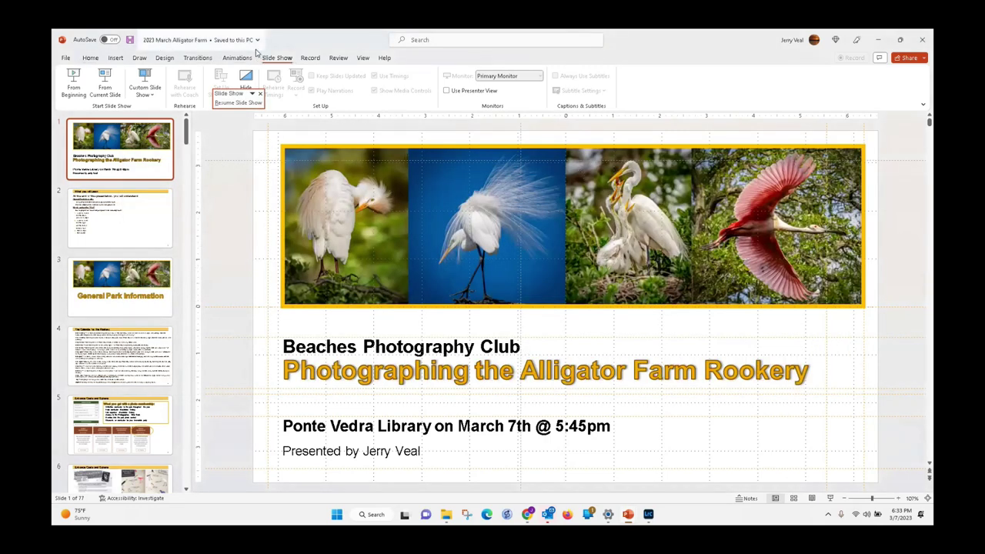
Step: Resume the slide show and go through the Sky Replacement and High Key slides to the Black Background slide
{"action": "left_click", "coordinate": [71, 81]}
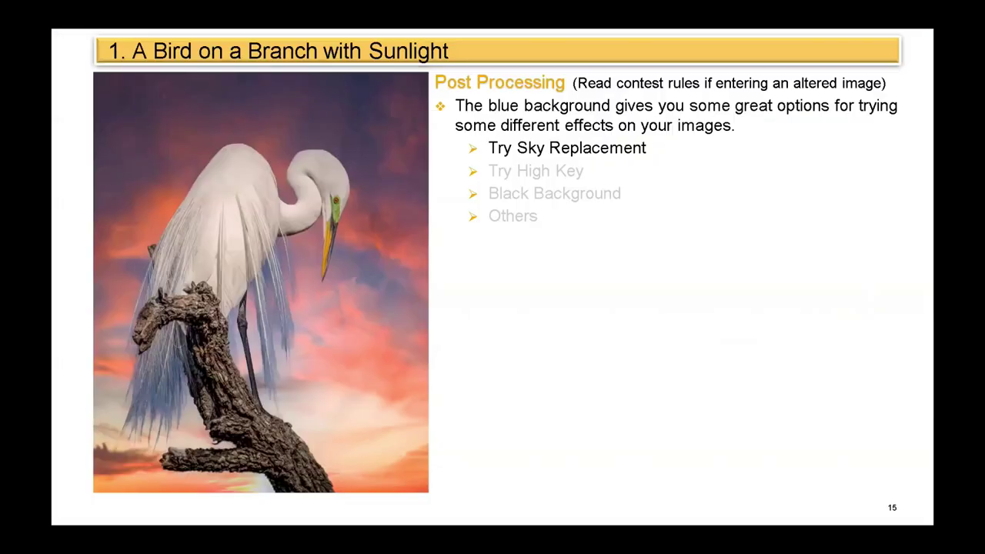
{"action": "key", "text": "Left"}
{"action": "key", "text": "Right"}
{"action": "key", "text": "Right"}
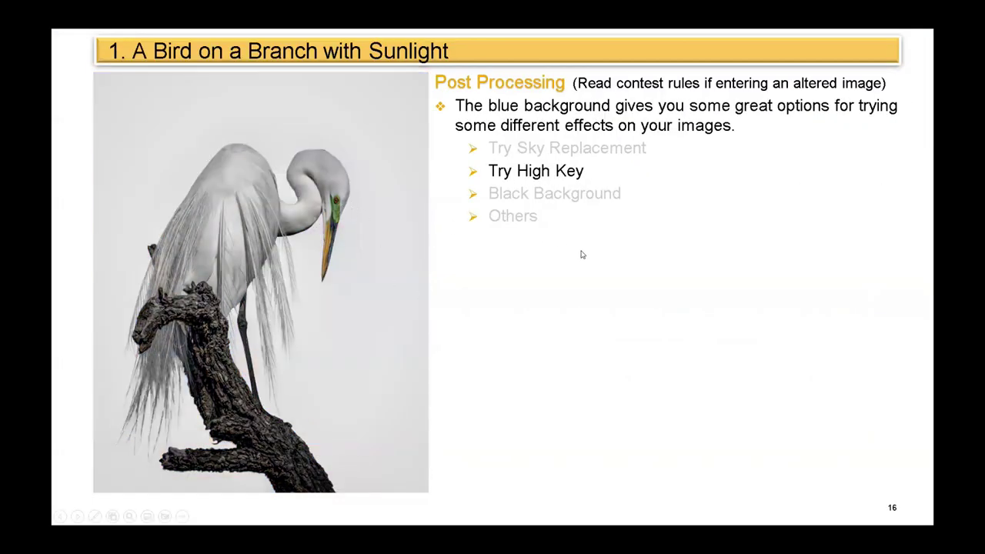
{"action": "key", "text": "Right"}
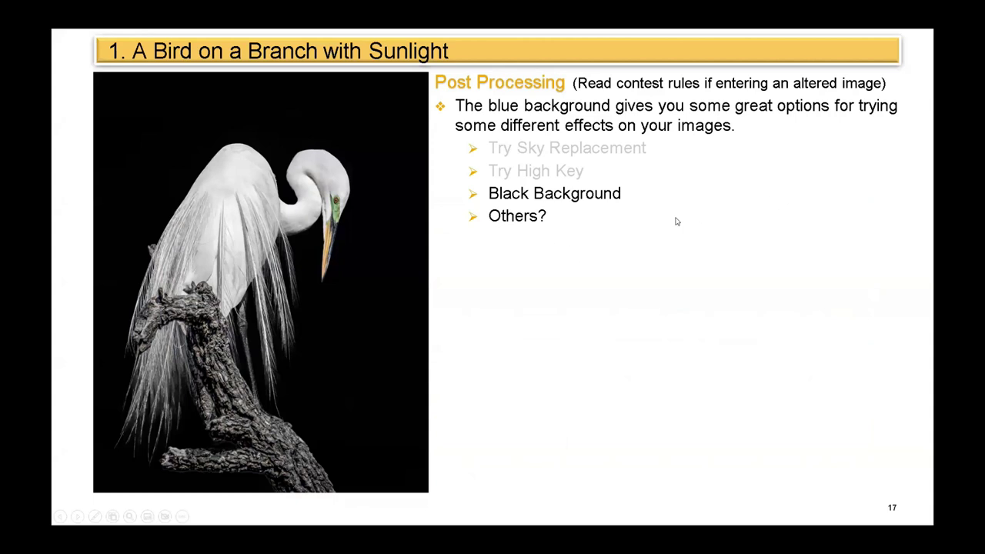
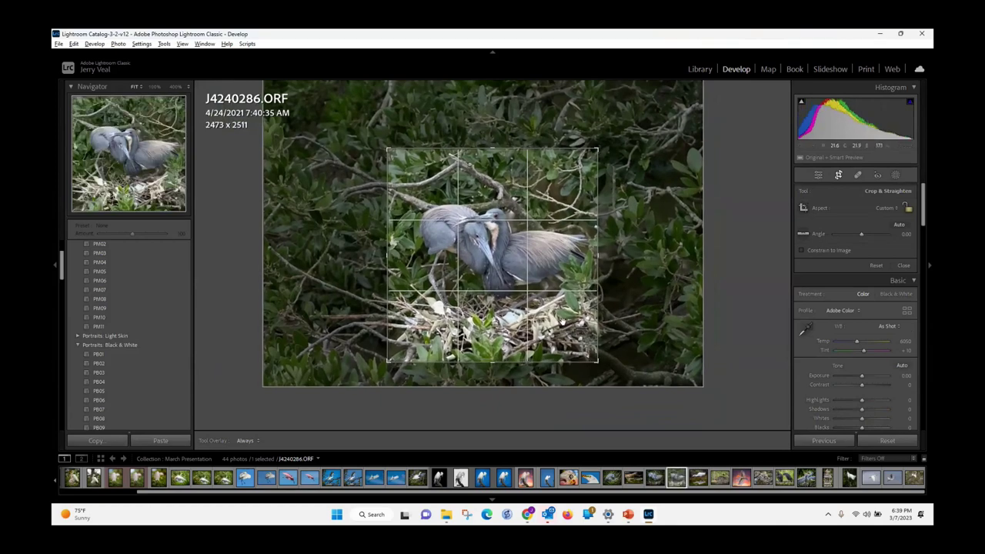
Step: Apply the crop around the two herons and their nest in J4240286.ORF, and view the birds' heads at 100%
{"action": "key", "text": "Return"}
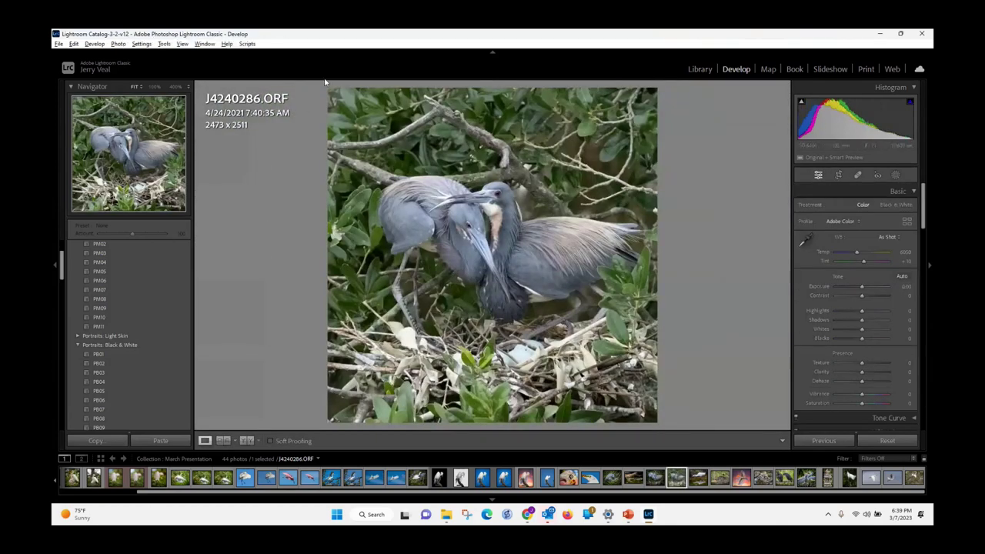
{"action": "left_click", "coordinate": [175, 87]}
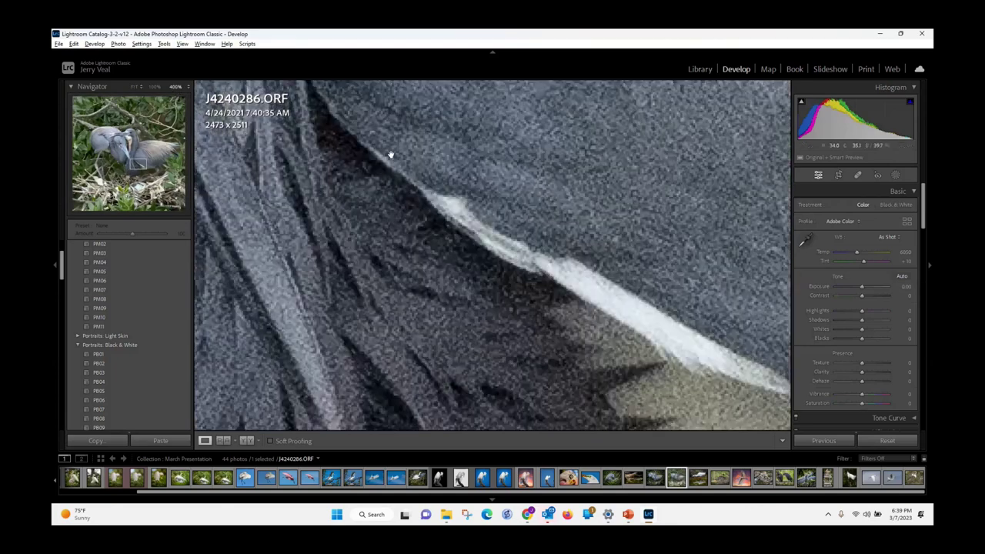
{"action": "left_click", "coordinate": [155, 87]}
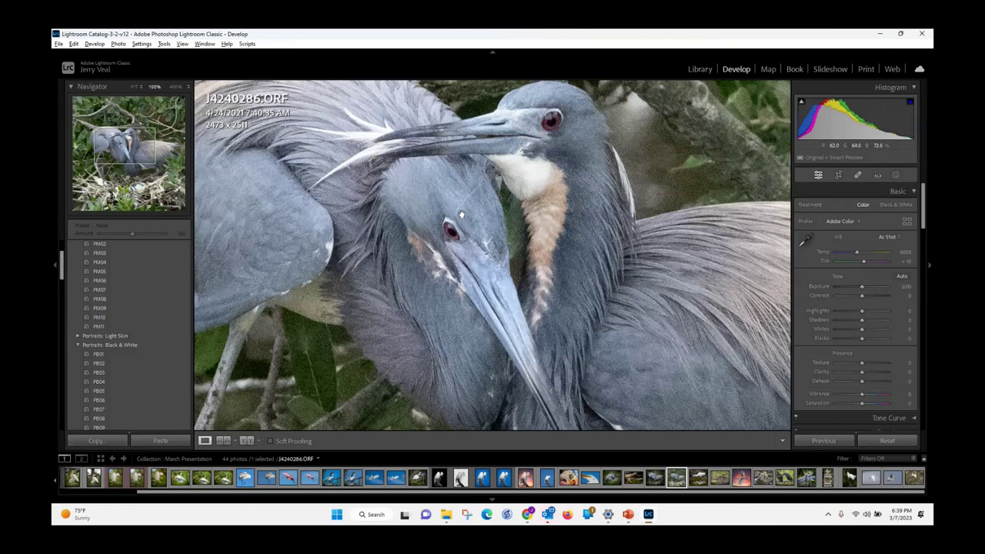
Step: Remove the small white spot on the front heron's head using content-aware removal with a brush size of 25
{"action": "left_click", "coordinate": [896, 176]}
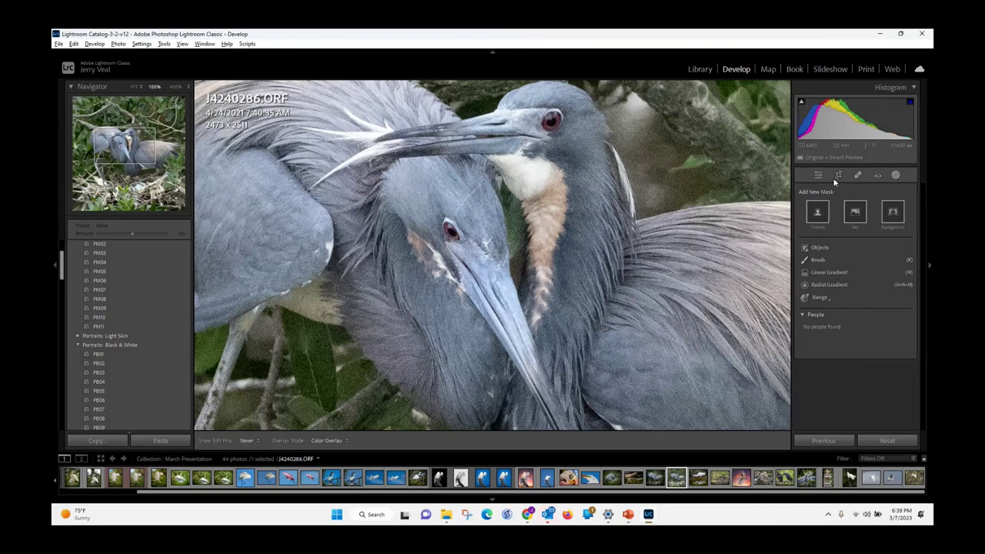
{"action": "left_click", "coordinate": [858, 176]}
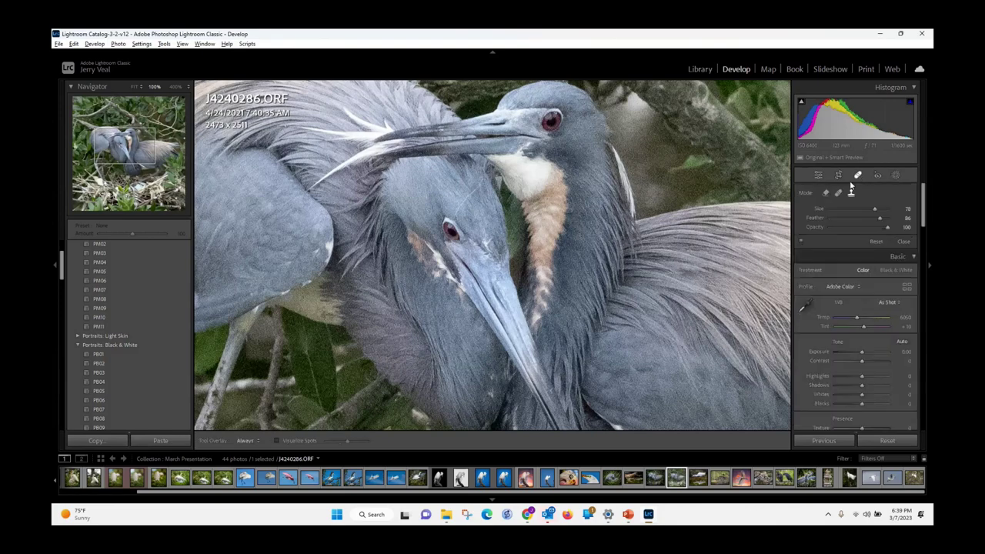
{"action": "left_click", "coordinate": [826, 193]}
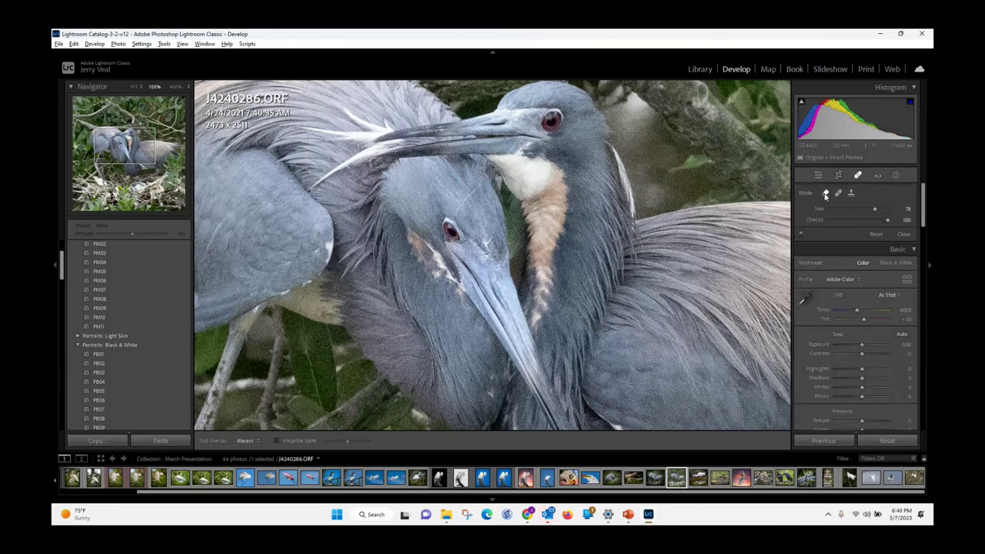
{"action": "scroll", "coordinate": [450, 188], "scroll_direction": "down", "scroll_amount": 6}
{"action": "scroll", "coordinate": [464, 204], "scroll_direction": "down", "scroll_amount": 3}
{"action": "left_click", "coordinate": [456, 218]}
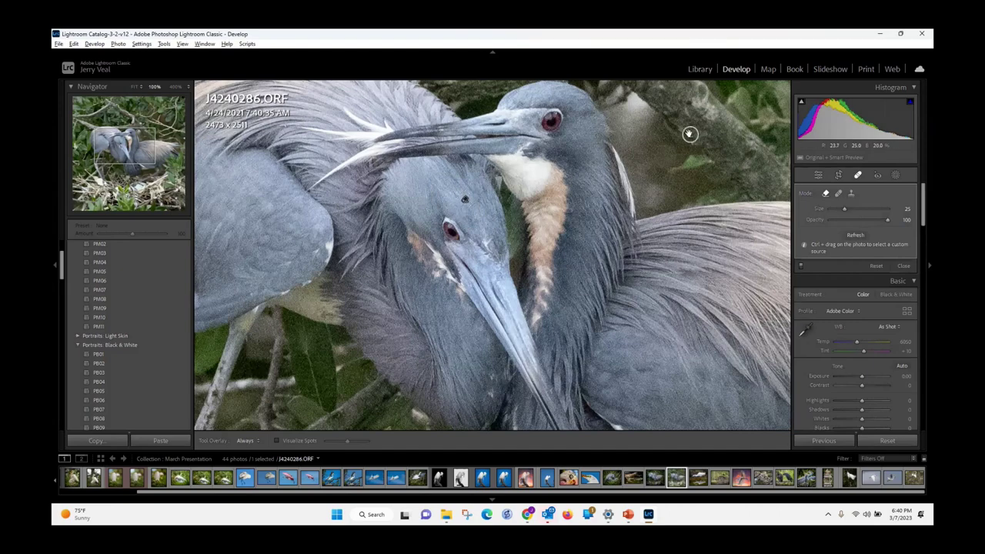
{"action": "key", "text": "q"}
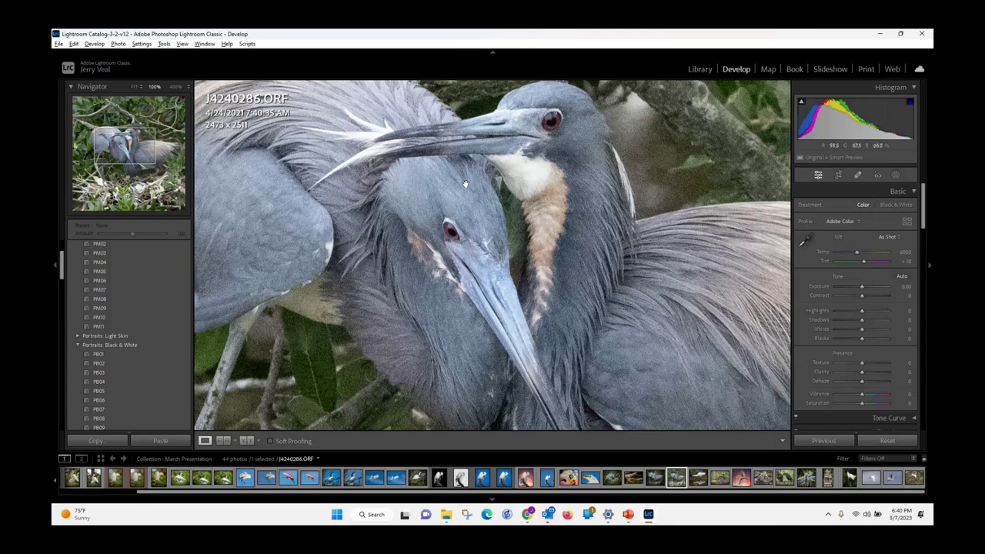
Step: Denoise a copy of J4240286.ORF with Lightroom adjustments in Topaz DeNoise AI, applying the Clear model and skipping the program update
{"action": "left_click", "coordinate": [175, 86]}
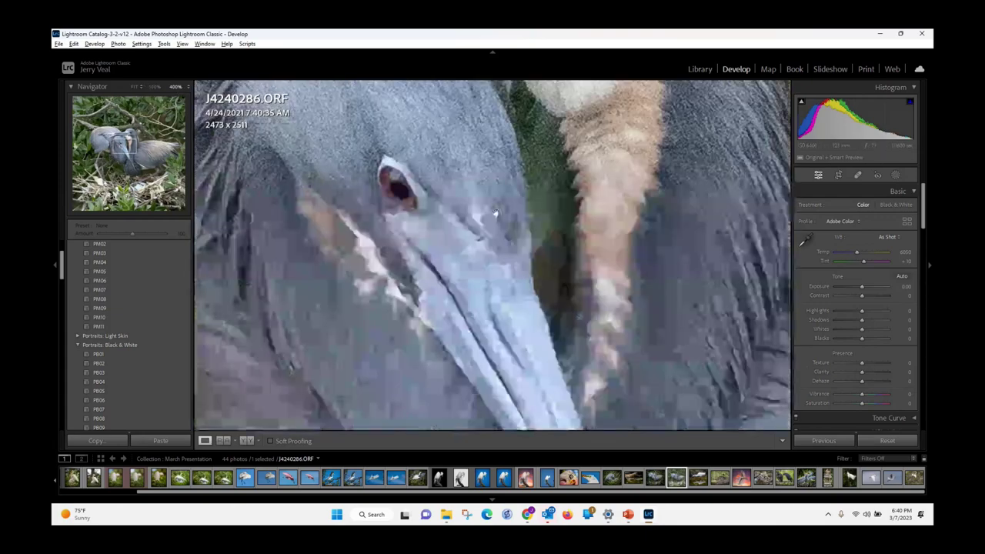
{"action": "left_click_drag", "start_coordinate": [517, 158], "coordinate": [671, 246]}
{"action": "left_click", "coordinate": [142, 43]}
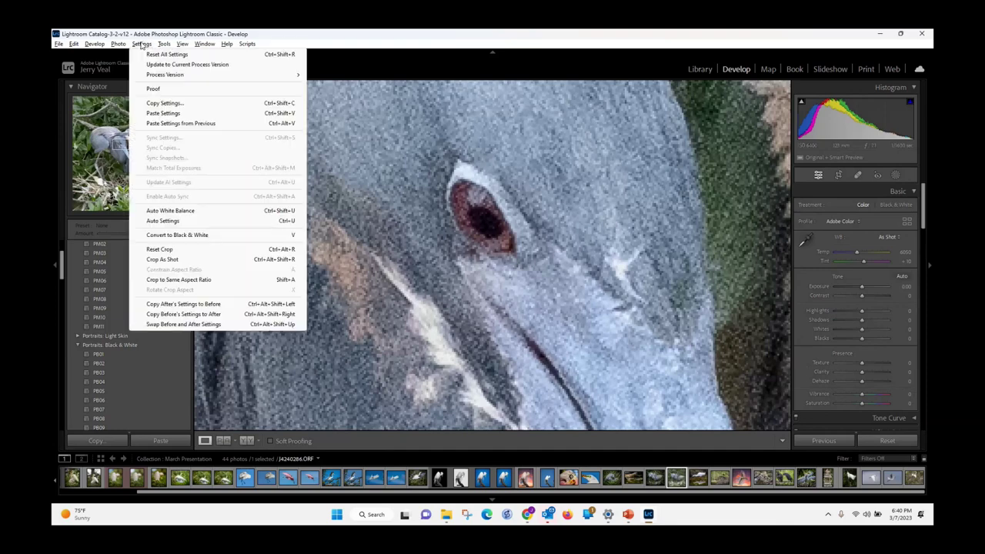
{"action": "mouse_move", "coordinate": [120, 47]}
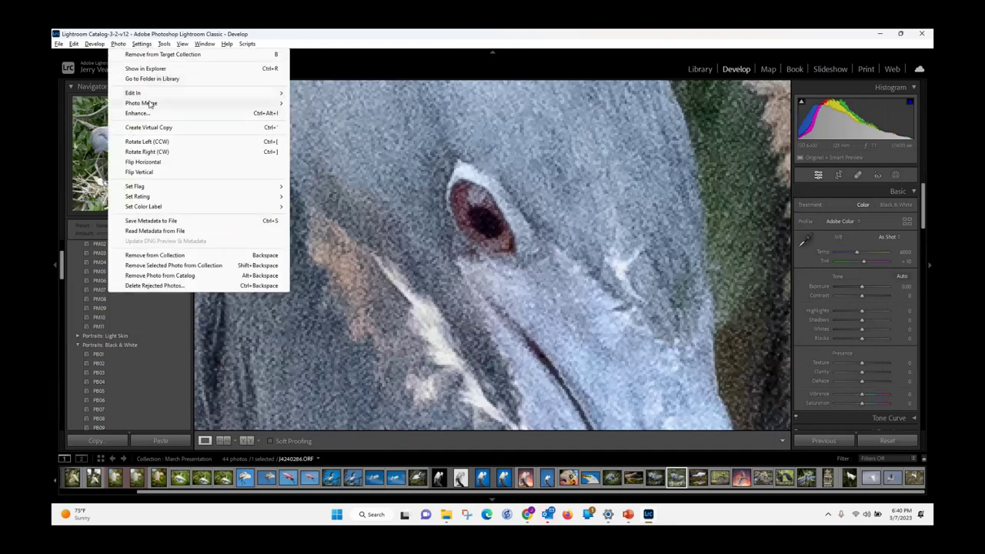
{"action": "mouse_move", "coordinate": [146, 94]}
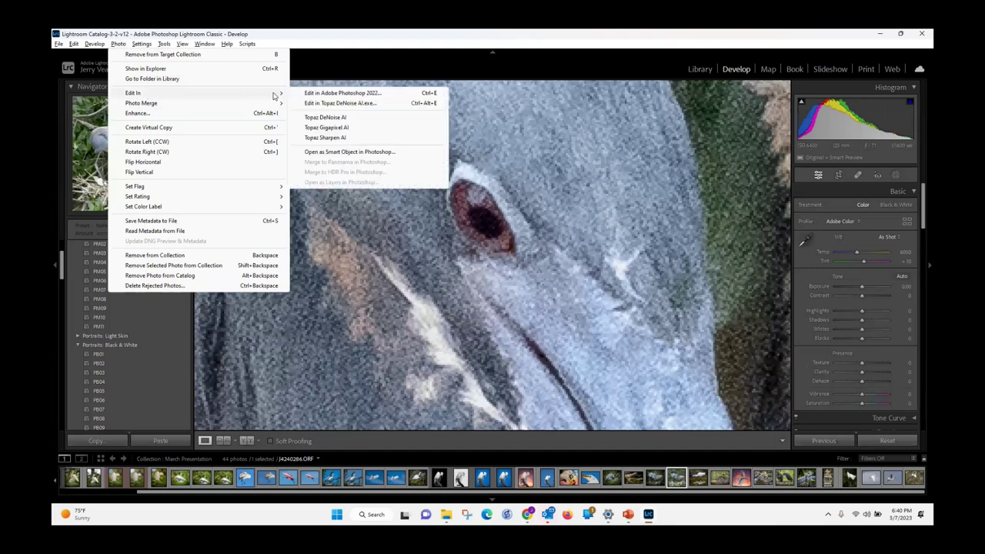
{"action": "left_click", "coordinate": [337, 118]}
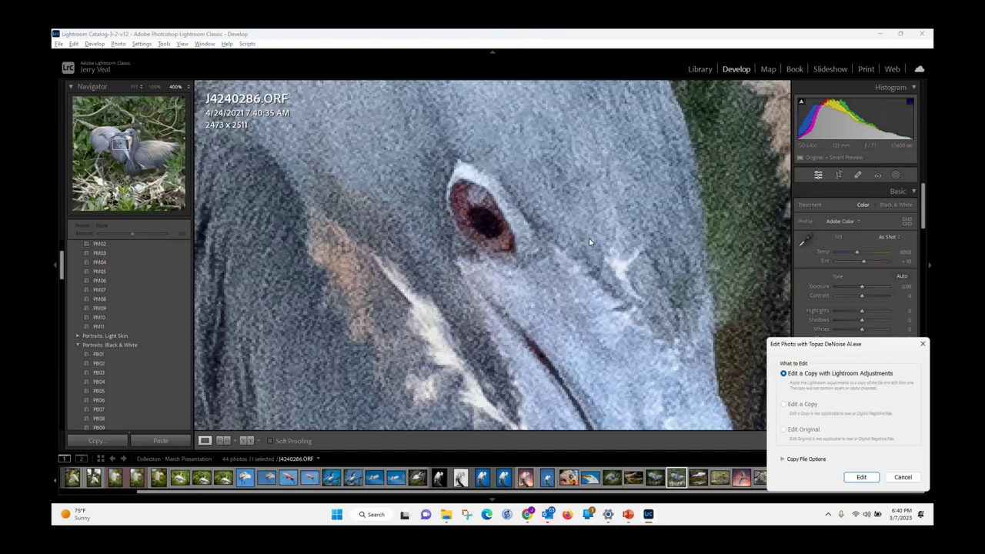
{"action": "left_click", "coordinate": [861, 478]}
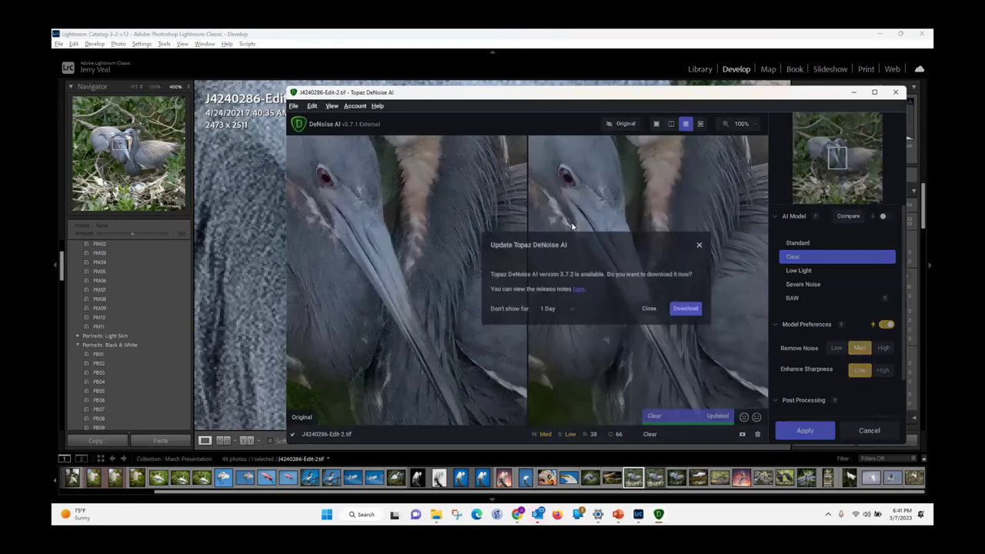
{"action": "left_click", "coordinate": [649, 308]}
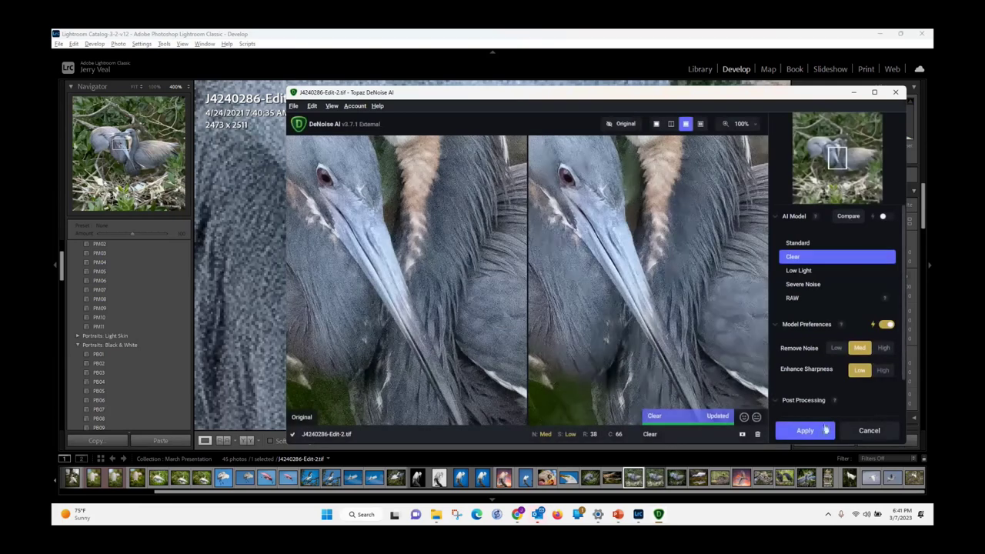
{"action": "left_click", "coordinate": [804, 431]}
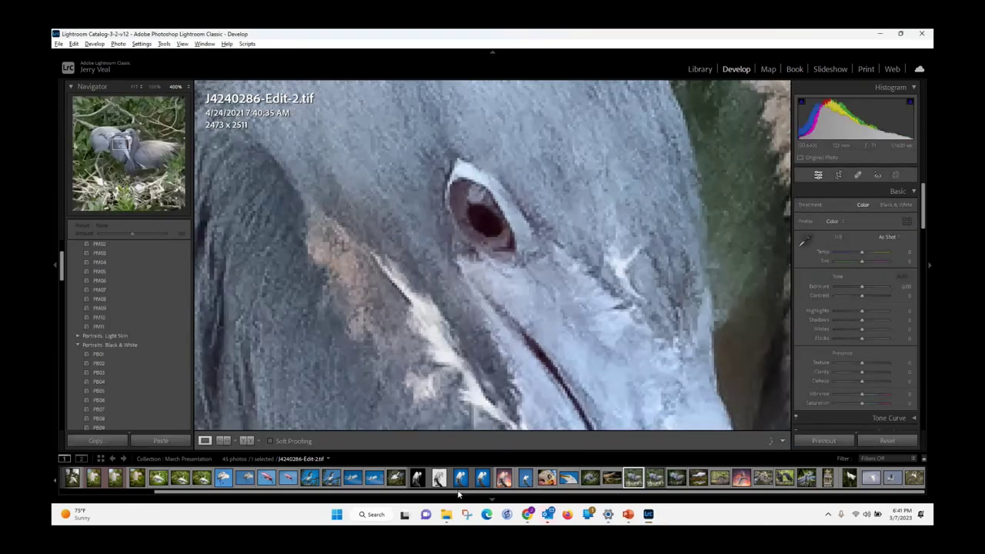
Step: Examine the front heron's eye, bill and feathers in the denoised J4240286-Edit-2.tif at 400%, and return to the whole photo
{"action": "scroll", "coordinate": [546, 310], "scroll_direction": "down", "scroll_amount": 5}
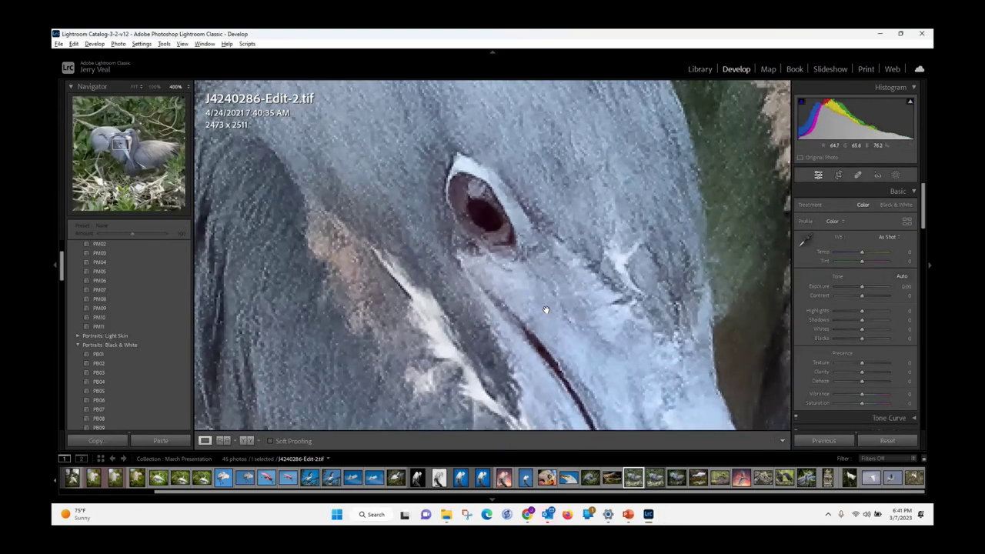
{"action": "scroll", "coordinate": [548, 308], "scroll_direction": "down", "scroll_amount": 3}
{"action": "scroll", "coordinate": [550, 308], "scroll_direction": "up", "scroll_amount": 5}
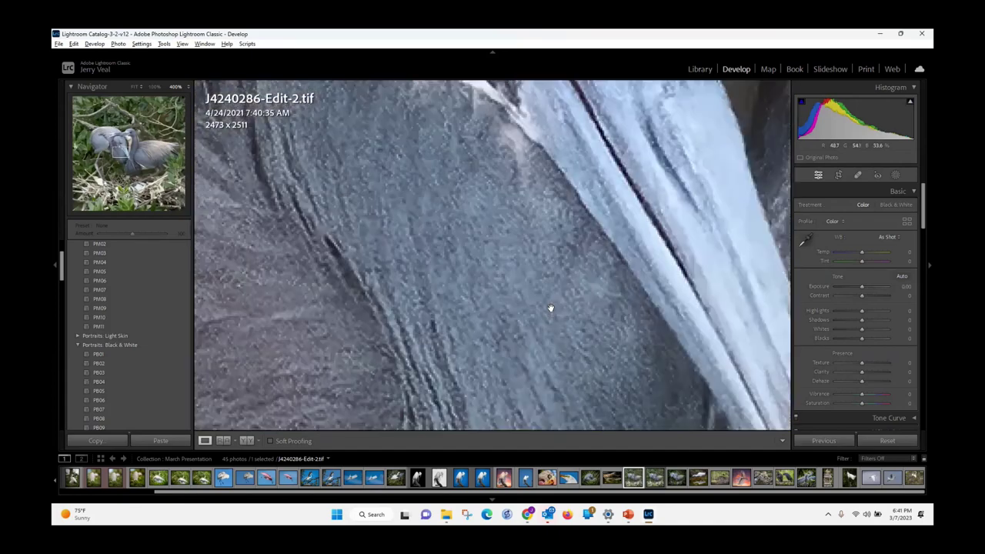
{"action": "scroll", "coordinate": [550, 308], "scroll_direction": "down", "scroll_amount": 3}
{"action": "scroll", "coordinate": [550, 308], "scroll_direction": "up", "scroll_amount": 3}
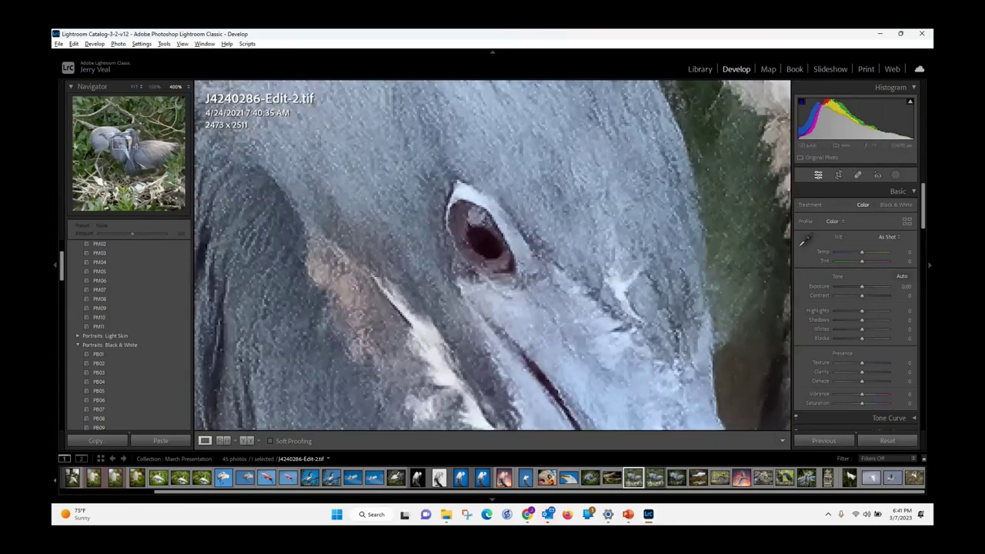
{"action": "left_click", "coordinate": [138, 89]}
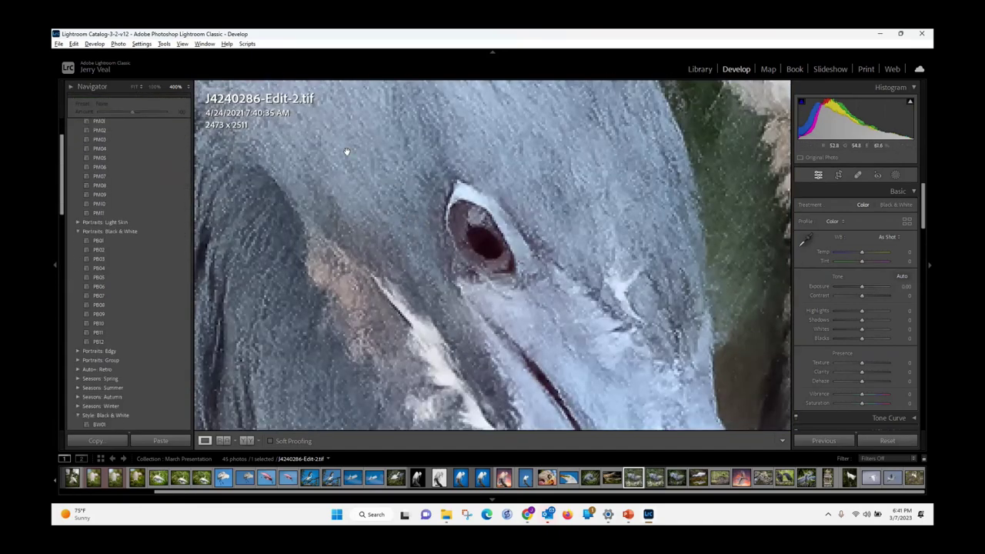
{"action": "left_click", "coordinate": [135, 87]}
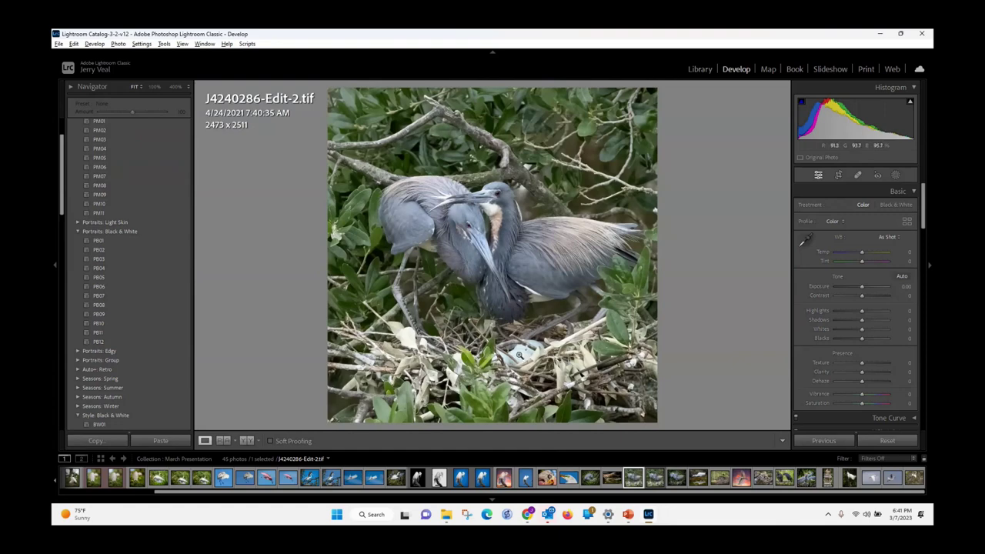
Step: Create a brush mask over the eggs in the nest with a brush size of 14 and Auto Mask on
{"action": "left_click", "coordinate": [895, 176]}
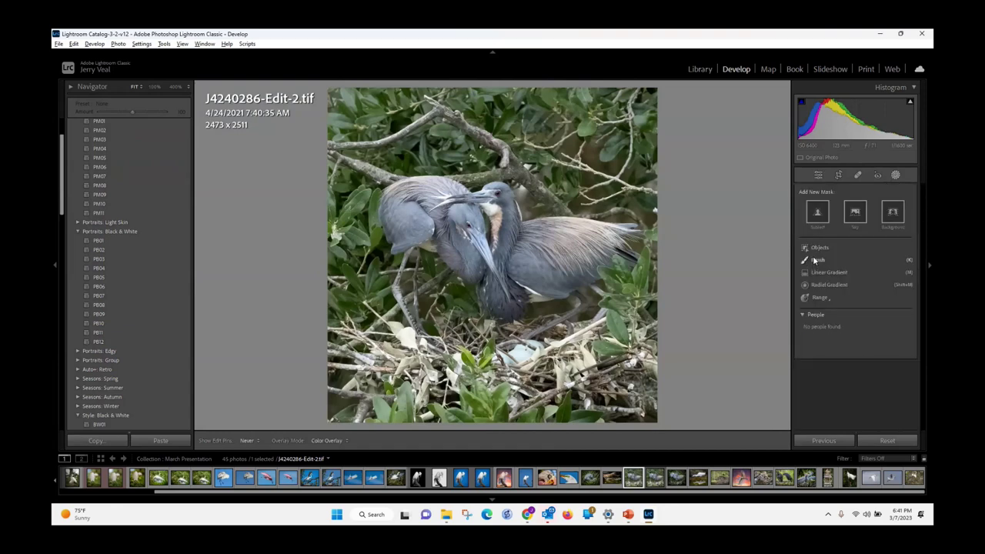
{"action": "left_click", "coordinate": [814, 261]}
{"action": "scroll", "coordinate": [524, 354], "scroll_direction": "down", "scroll_amount": 4}
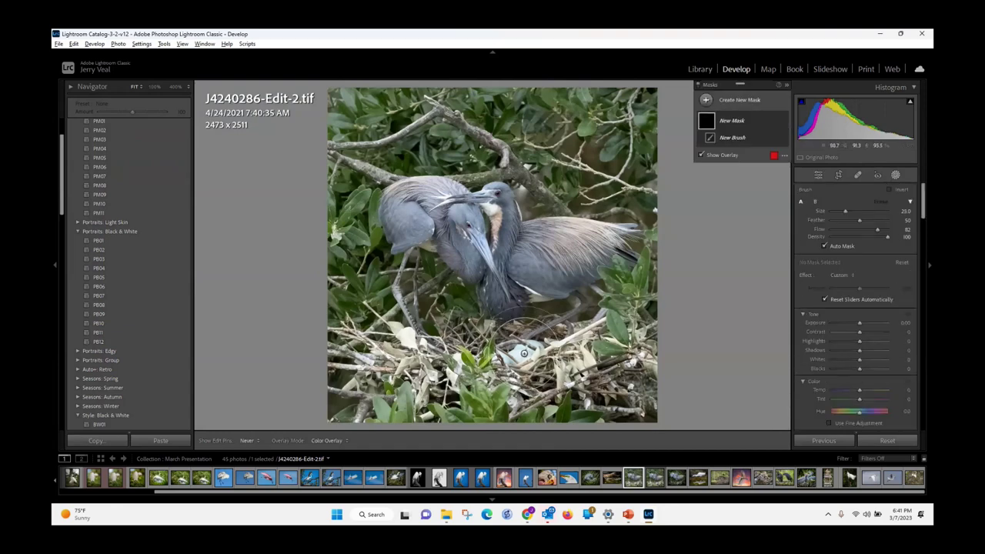
{"action": "scroll", "coordinate": [524, 353], "scroll_direction": "down", "scroll_amount": 2}
{"action": "mouse_move", "coordinate": [524, 350]}
{"action": "left_mouse_down"}
{"action": "mouse_move", "coordinate": [531, 337]}
{"action": "mouse_move", "coordinate": [492, 358]}
{"action": "mouse_move", "coordinate": [499, 343]}
{"action": "left_mouse_up"}
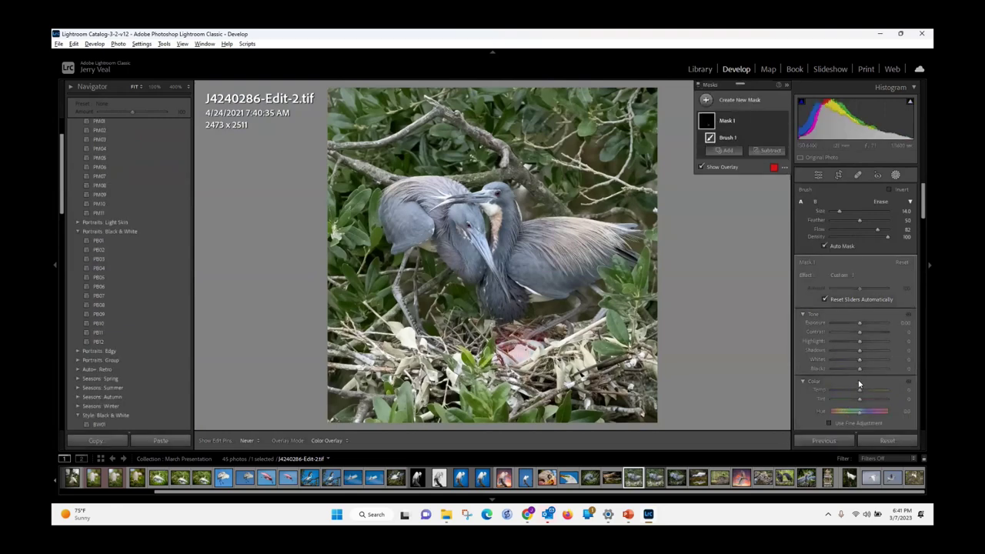
Step: Set the egg mask's saturation to 57
{"action": "scroll", "coordinate": [868, 368], "scroll_direction": "down", "scroll_amount": 3}
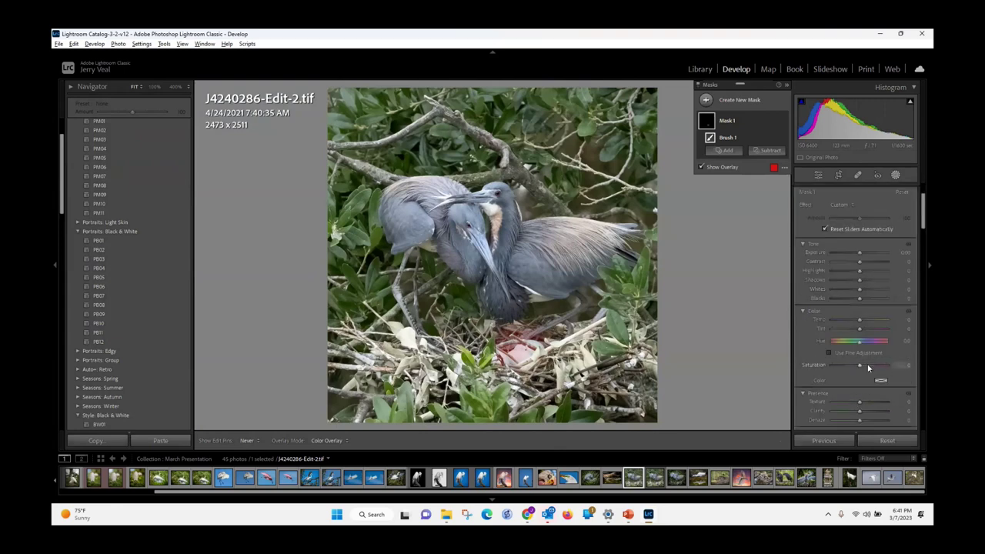
{"action": "left_click", "coordinate": [860, 368]}
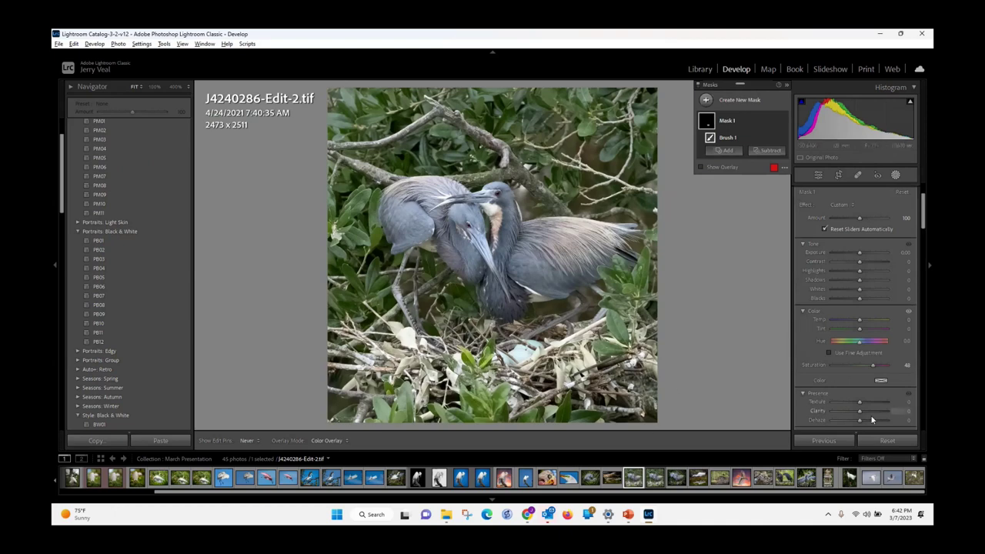
{"action": "left_click_drag", "start_coordinate": [871, 366], "coordinate": [875, 367]}
Step: Create a subject mask of the two herons and add brushed areas over the legs, the eggs and the surrounding nest twigs
{"action": "left_click", "coordinate": [705, 100]}
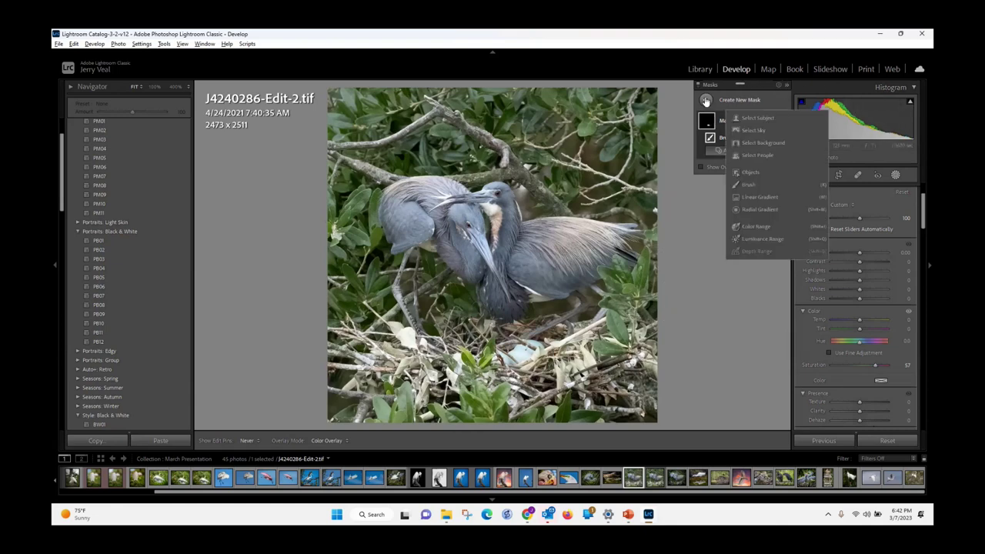
{"action": "left_click", "coordinate": [738, 118]}
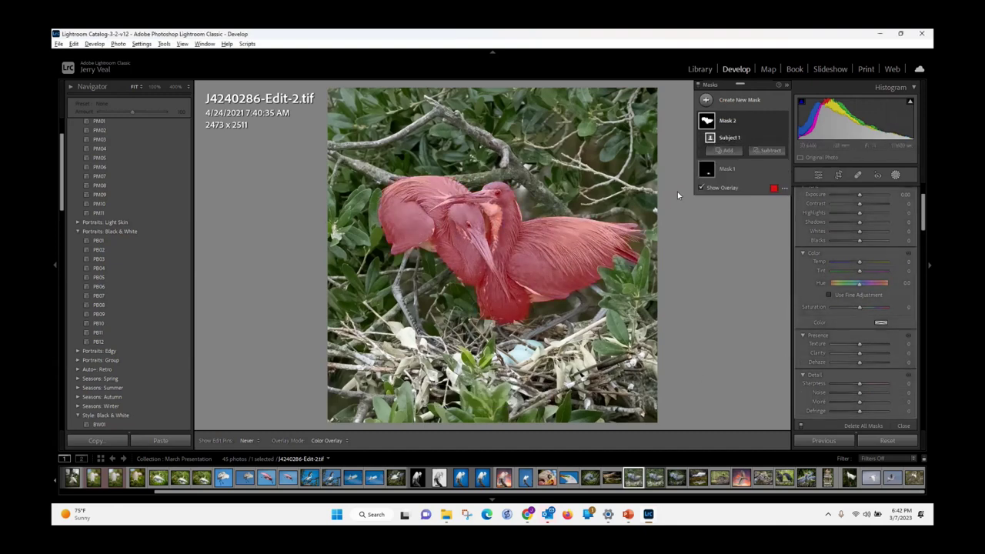
{"action": "left_click", "coordinate": [727, 151]}
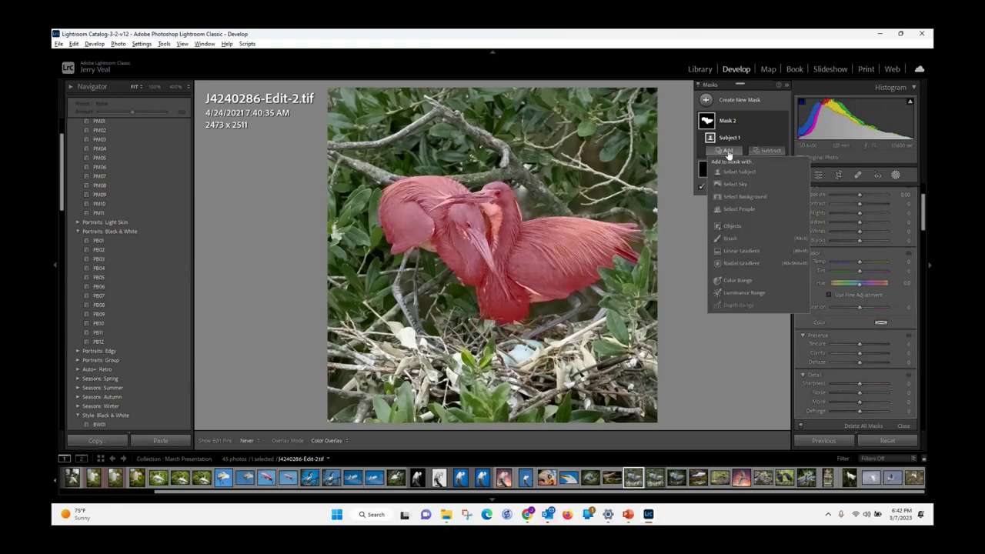
{"action": "left_click", "coordinate": [730, 239]}
{"action": "mouse_move", "coordinate": [536, 332]}
{"action": "left_mouse_down"}
{"action": "mouse_move", "coordinate": [520, 354]}
{"action": "mouse_move", "coordinate": [501, 316]}
{"action": "mouse_move", "coordinate": [543, 375]}
{"action": "left_mouse_up"}
{"action": "mouse_move", "coordinate": [410, 269]}
{"action": "left_mouse_down"}
{"action": "mouse_move", "coordinate": [406, 338]}
{"action": "mouse_move", "coordinate": [407, 289]}
{"action": "left_mouse_up"}
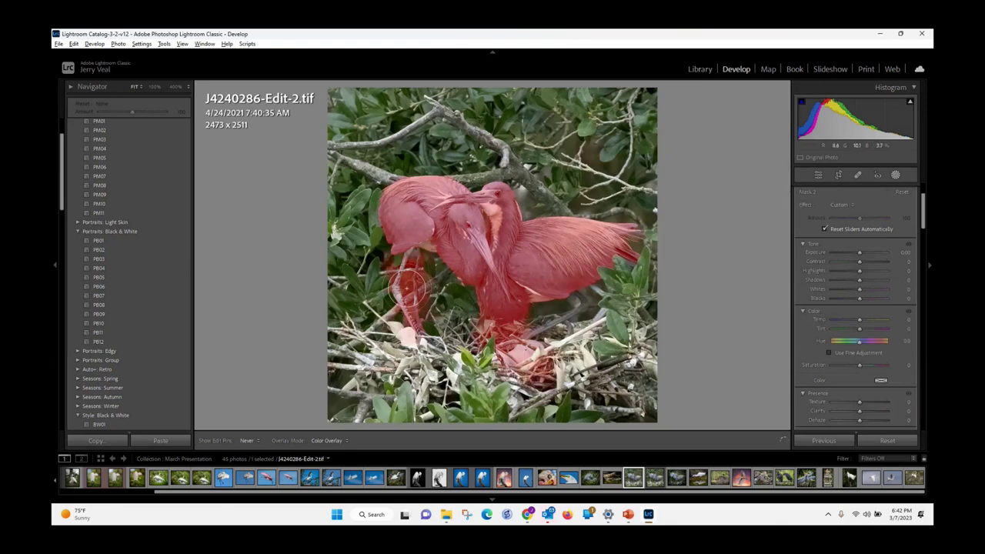
{"action": "mouse_move", "coordinate": [532, 373]}
{"action": "left_mouse_down"}
{"action": "mouse_move", "coordinate": [555, 365]}
{"action": "mouse_move", "coordinate": [580, 328]}
{"action": "mouse_move", "coordinate": [577, 336]}
{"action": "left_mouse_up"}
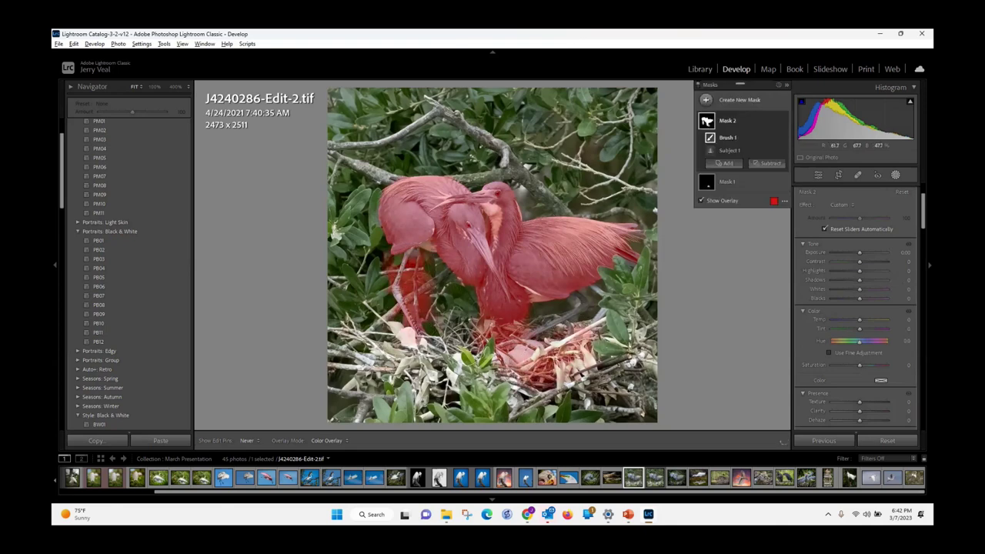
{"action": "left_click", "coordinate": [521, 373]}
{"action": "key", "text": "k"}
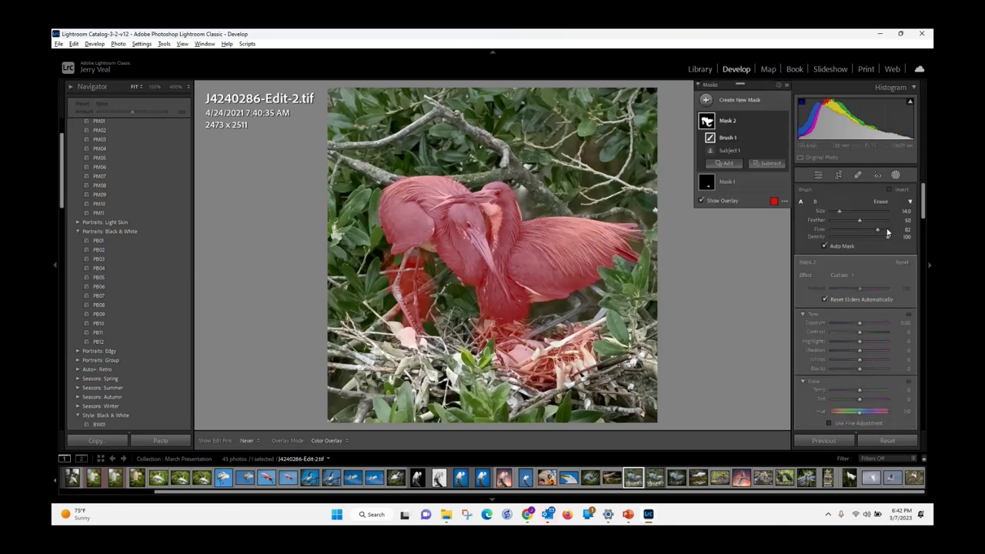
Step: Try inverting the brushed part of the heron mask
{"action": "left_click", "coordinate": [890, 190]}
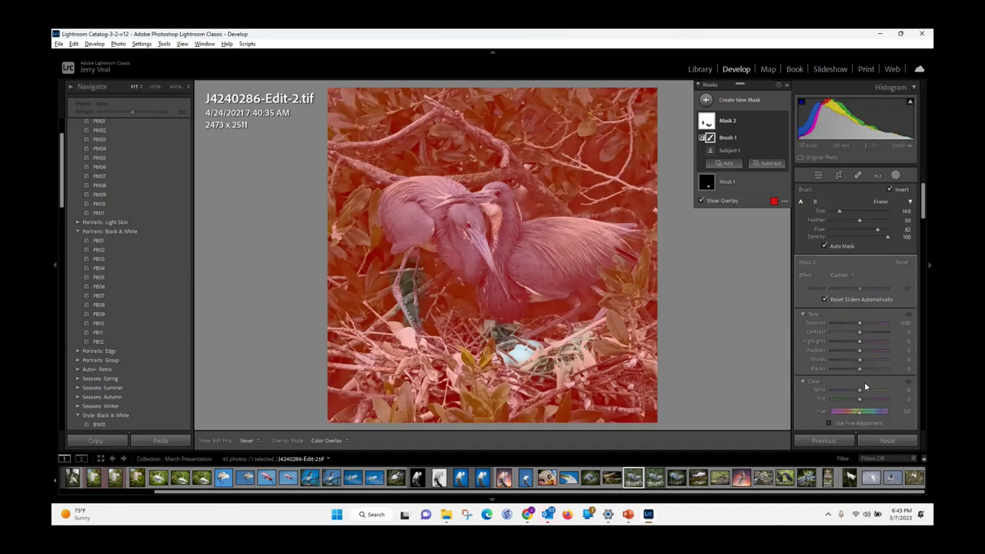
{"action": "scroll", "coordinate": [859, 334], "scroll_direction": "down", "scroll_amount": 5}
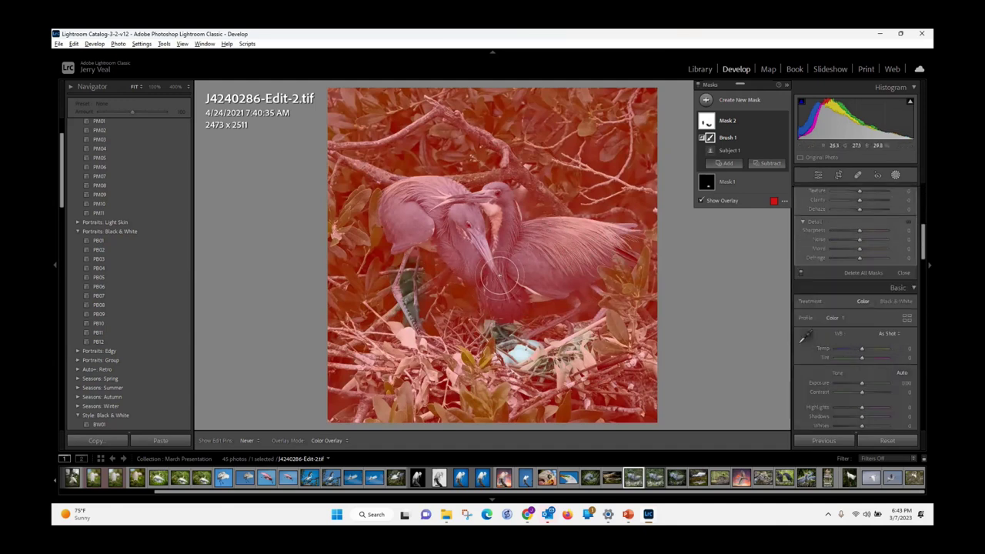
{"action": "scroll", "coordinate": [864, 220], "scroll_direction": "up", "scroll_amount": 5}
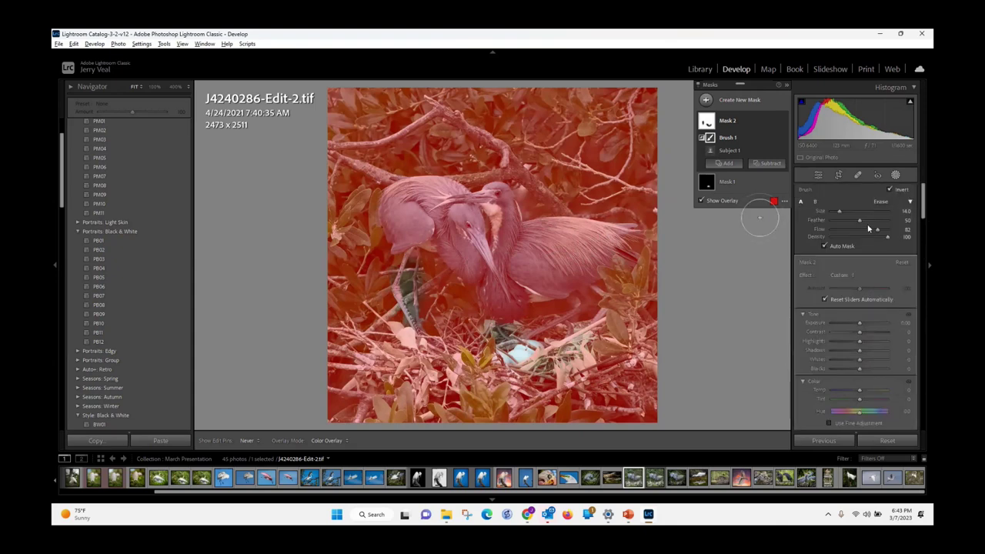
{"action": "left_click", "coordinate": [889, 189]}
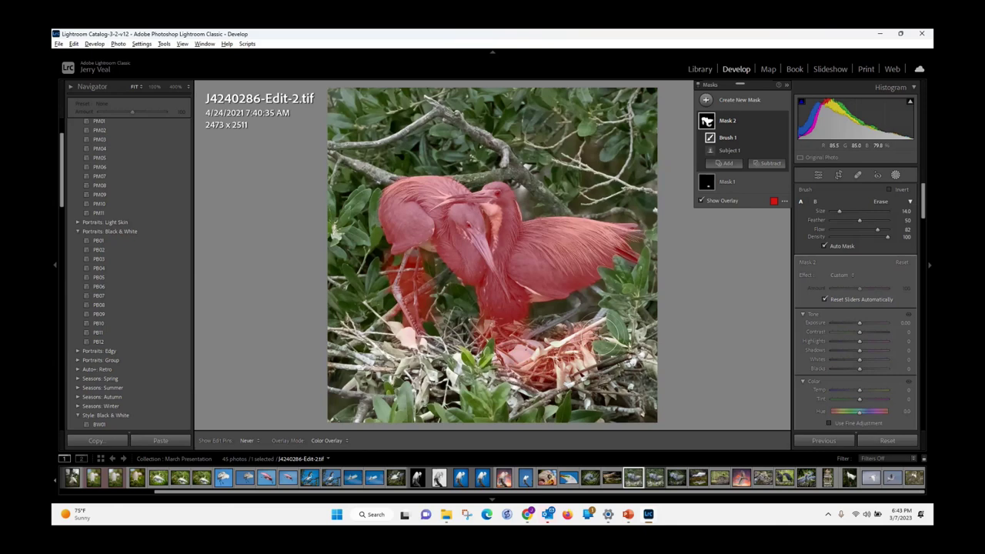
Step: Switch to the running 2023 March Alligator Farm slide show in PowerPoint
{"action": "key", "text": "alt"}
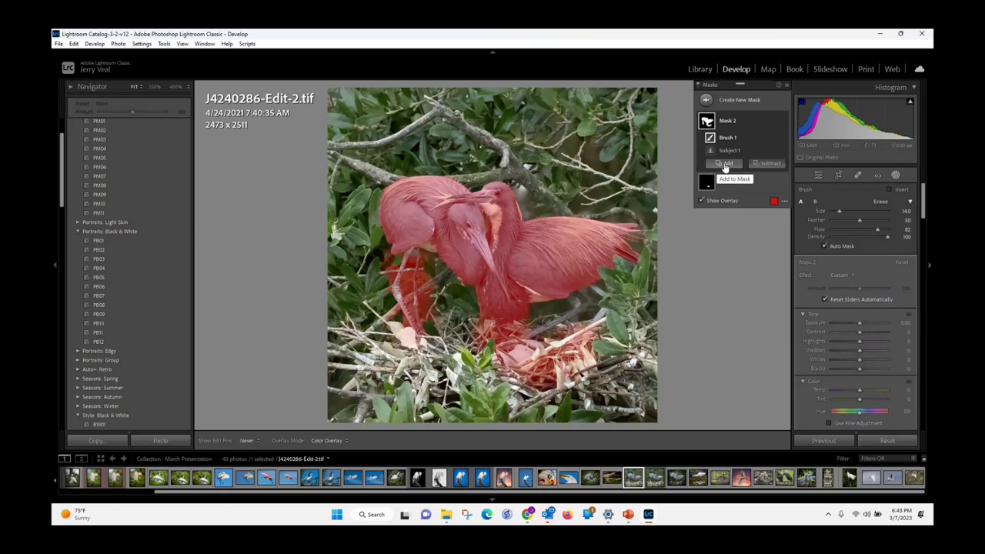
{"action": "key", "text": "alt+Tab"}
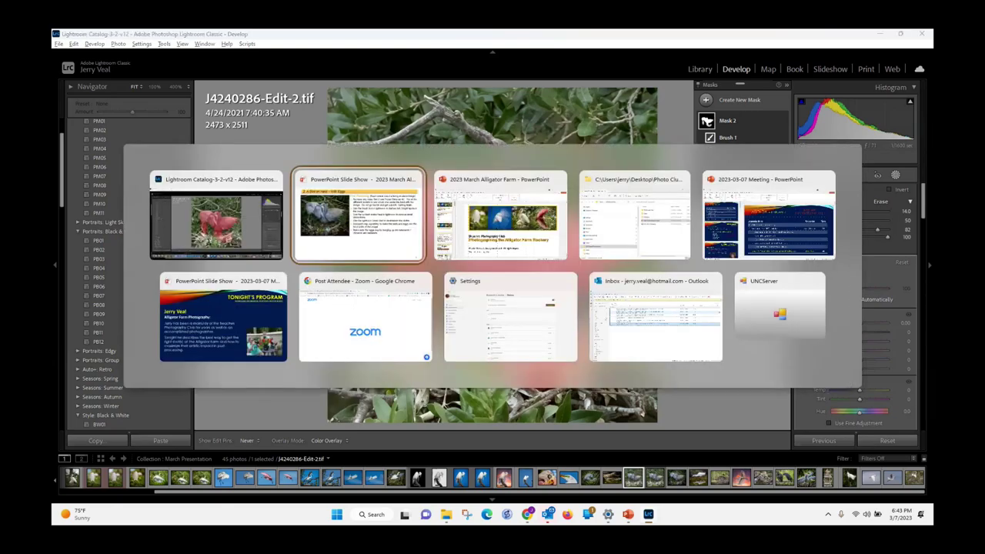
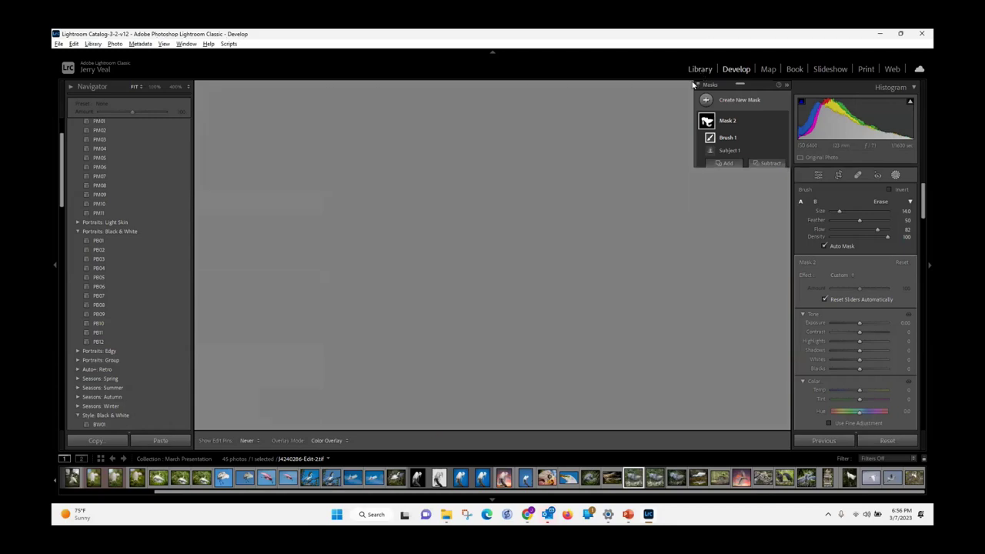
Step: Switch to the Lightroom Library grid, browse the March Presentation collection and open the flying cattle egret photo P5042824-Edit-2.tif in single-photo view
{"action": "left_click", "coordinate": [253, 440]}
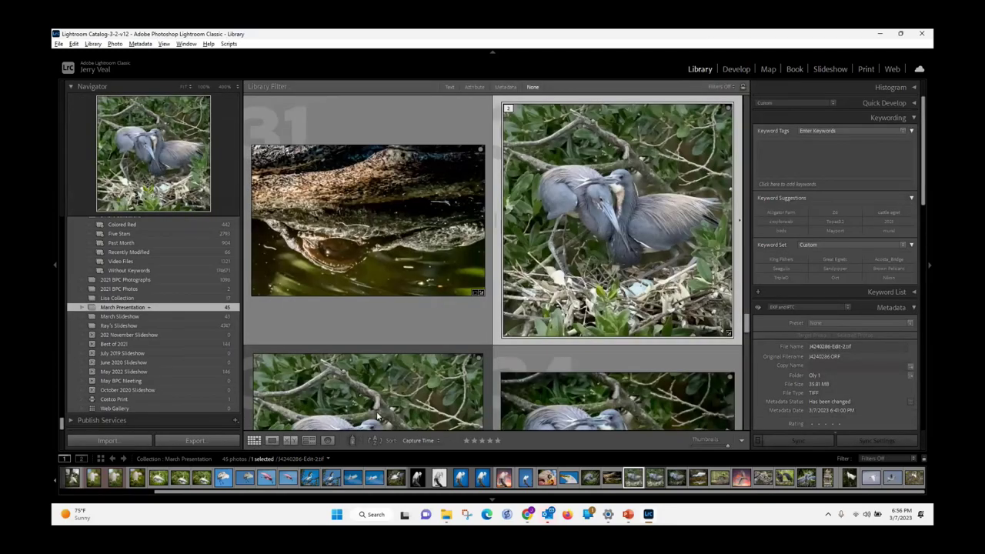
{"action": "scroll", "coordinate": [486, 378], "scroll_direction": "down", "scroll_amount": 5}
{"action": "scroll", "coordinate": [487, 378], "scroll_direction": "down", "scroll_amount": 5}
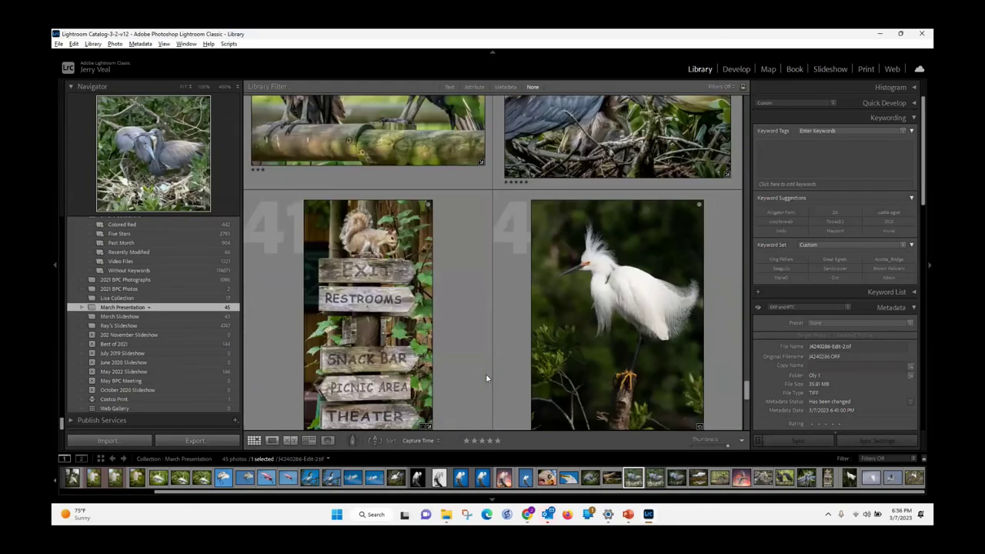
{"action": "scroll", "coordinate": [490, 377], "scroll_direction": "up", "scroll_amount": 5}
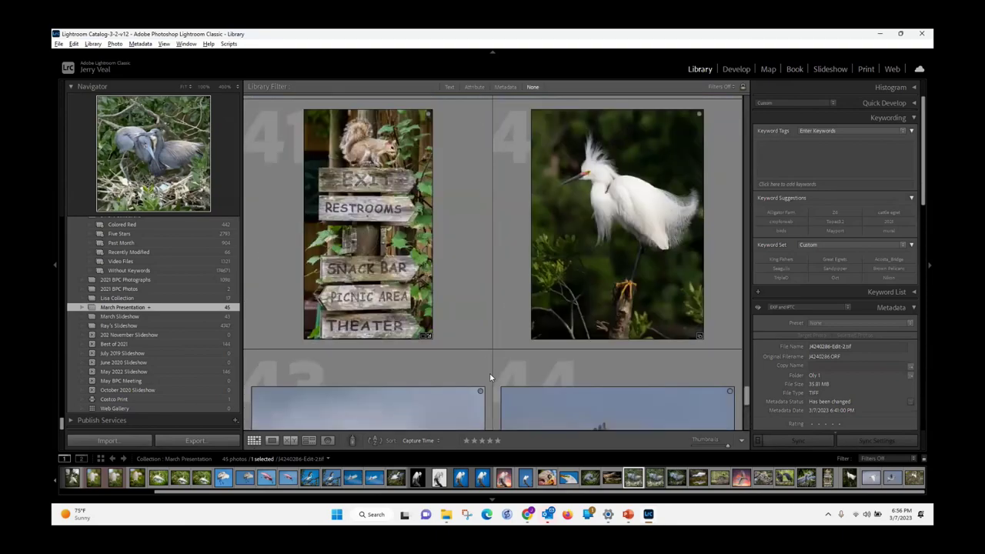
{"action": "scroll", "coordinate": [490, 377], "scroll_direction": "down", "scroll_amount": 2}
{"action": "scroll", "coordinate": [490, 377], "scroll_direction": "up", "scroll_amount": 8}
{"action": "scroll", "coordinate": [490, 377], "scroll_direction": "up", "scroll_amount": 10}
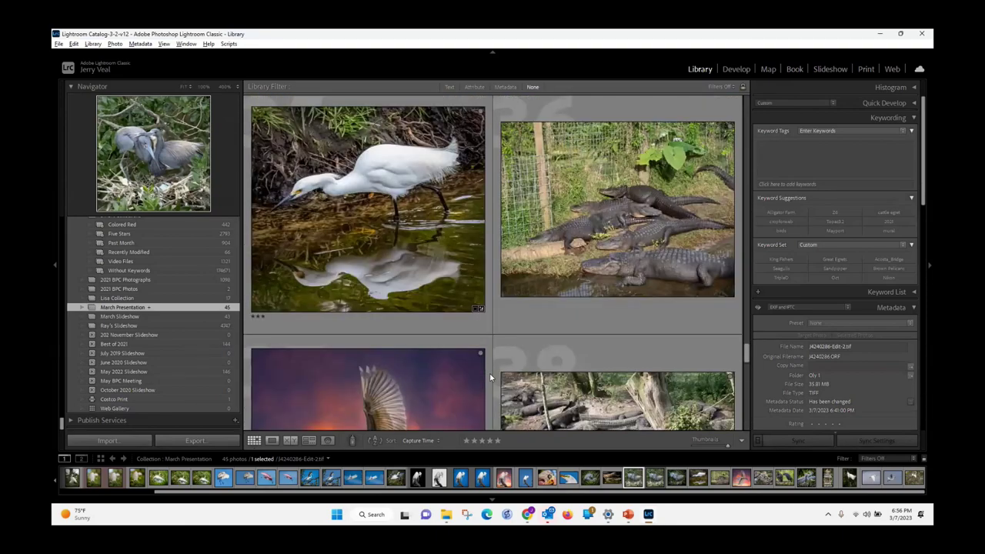
{"action": "scroll", "coordinate": [490, 379], "scroll_direction": "up", "scroll_amount": 10}
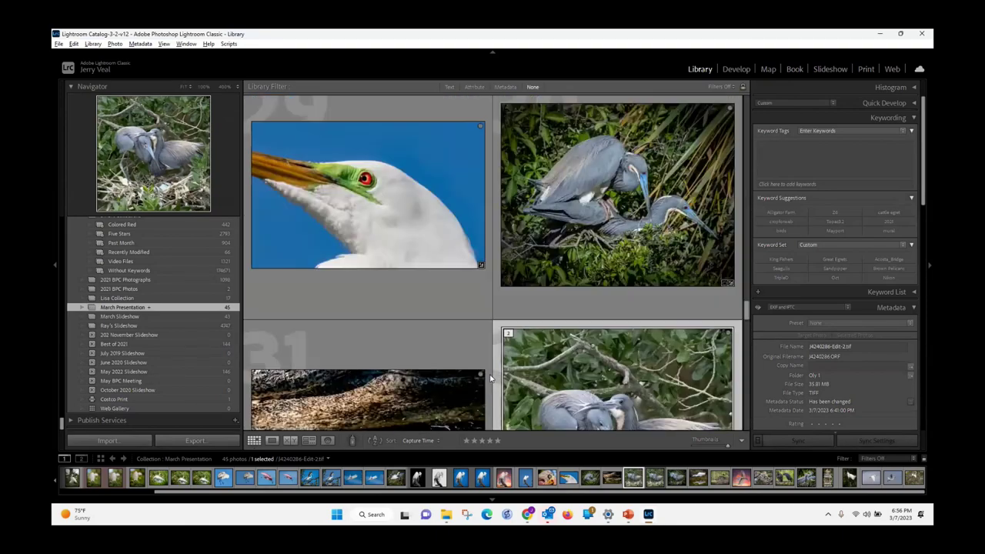
{"action": "scroll", "coordinate": [489, 379], "scroll_direction": "up", "scroll_amount": 5}
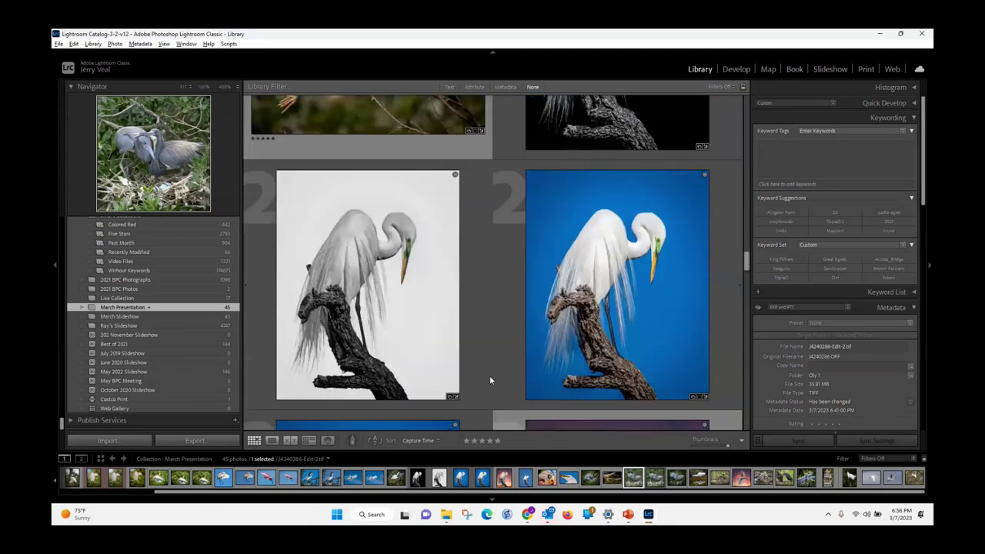
{"action": "scroll", "coordinate": [490, 378], "scroll_direction": "up", "scroll_amount": 2}
{"action": "scroll", "coordinate": [490, 379], "scroll_direction": "up", "scroll_amount": 8}
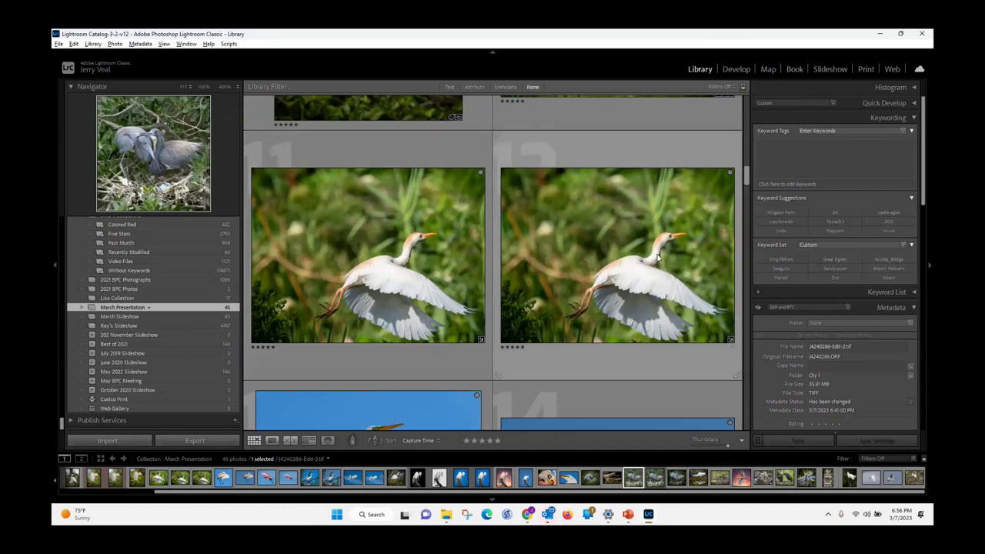
{"action": "scroll", "coordinate": [382, 298], "scroll_direction": "up", "scroll_amount": 2}
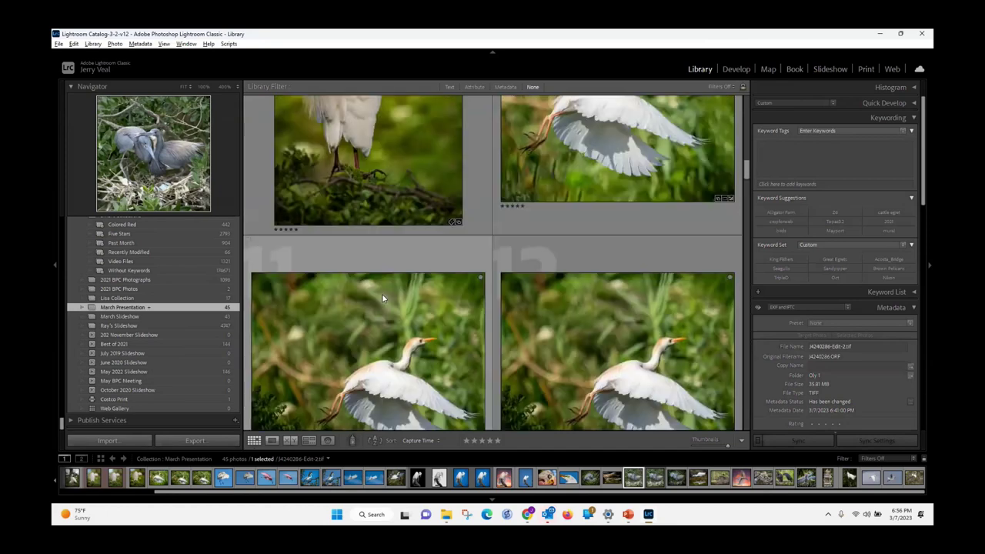
{"action": "scroll", "coordinate": [382, 298], "scroll_direction": "down", "scroll_amount": 2}
{"action": "double_click", "coordinate": [381, 293]}
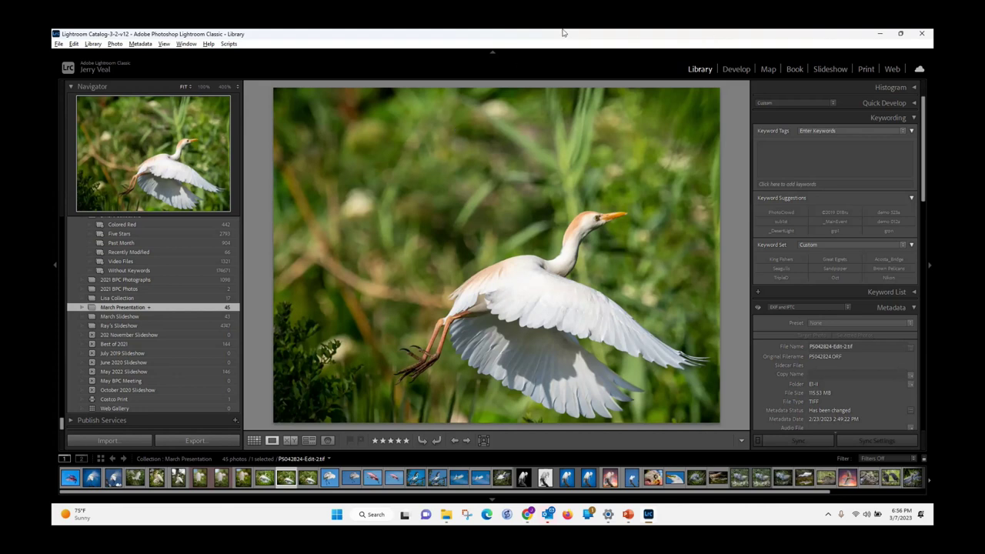
Step: Crop the flying egret photo tightly around the bird in Develop, to about 4045 x 3010 pixels
{"action": "left_click", "coordinate": [736, 69]}
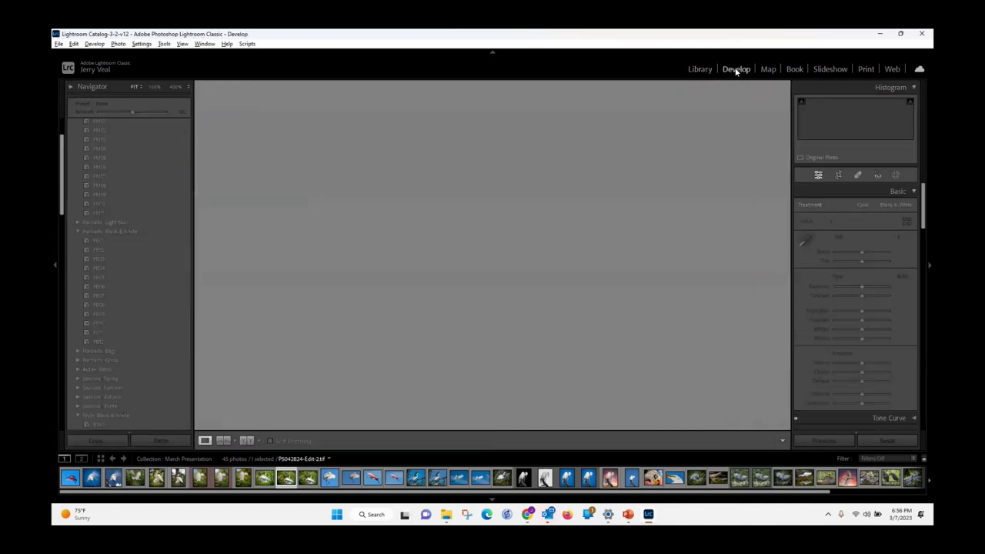
{"action": "left_click", "coordinate": [838, 176]}
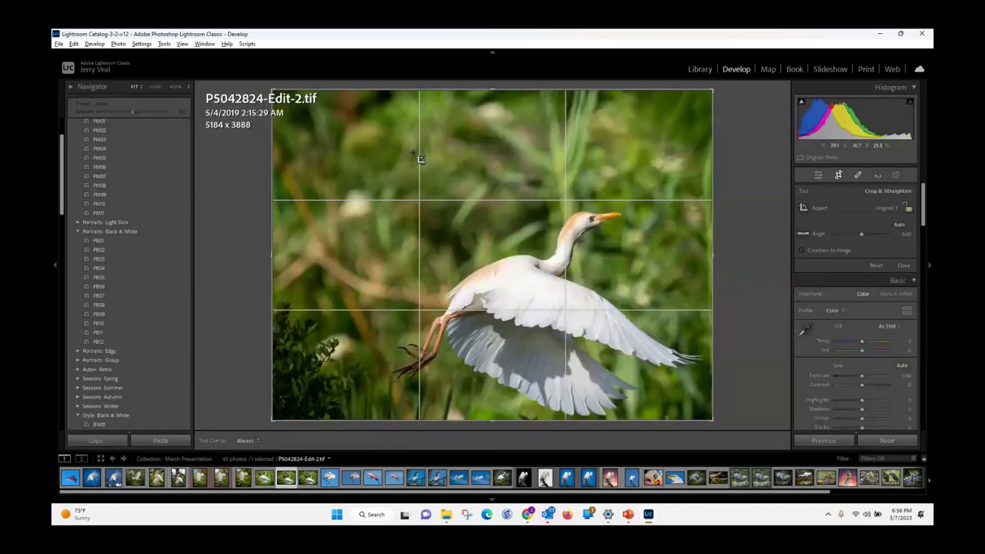
{"action": "left_click_drag", "start_coordinate": [272, 91], "coordinate": [317, 128]}
{"action": "key", "text": "Return"}
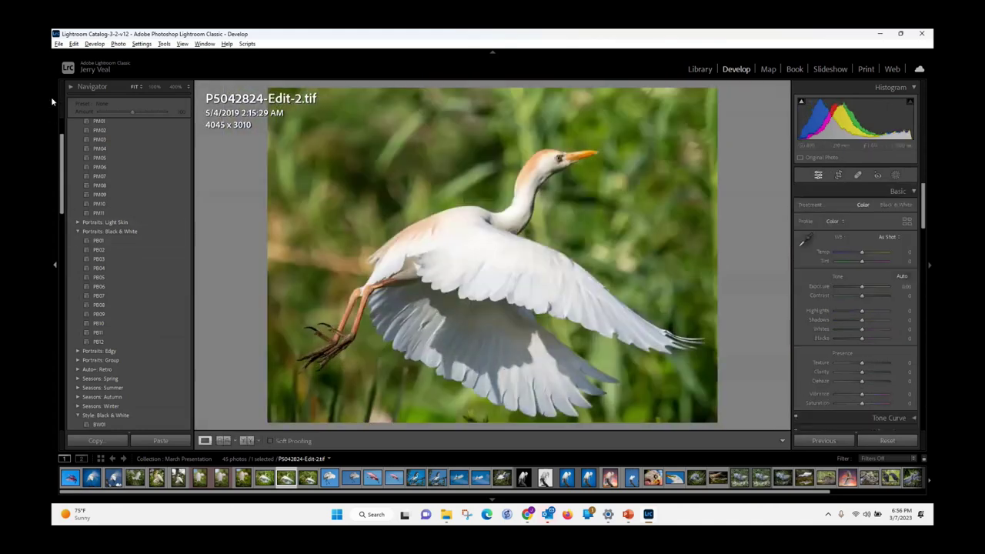
Step: Open a copy of the cropped egret photo with Lightroom adjustments in Adobe Photoshop 2022
{"action": "left_click", "coordinate": [118, 44]}
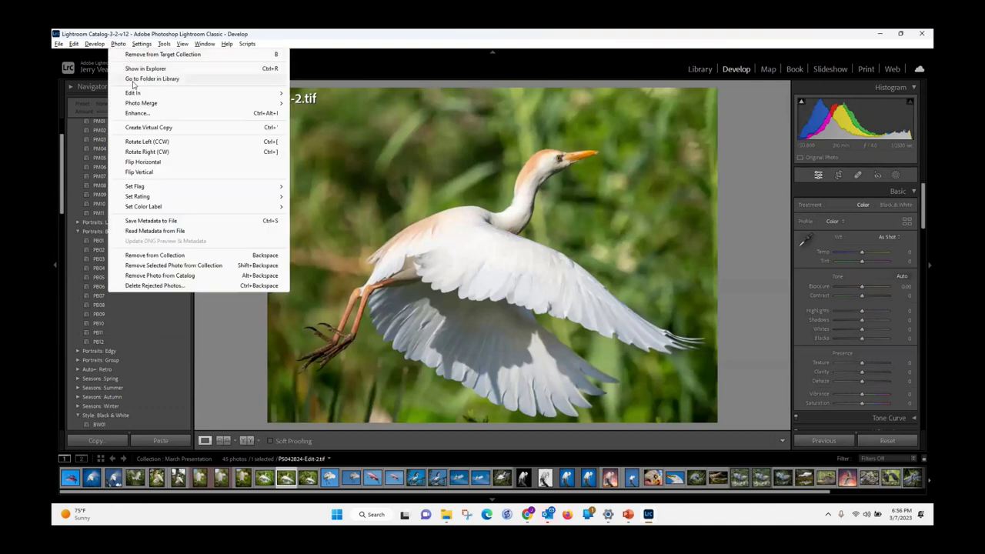
{"action": "mouse_move", "coordinate": [136, 94]}
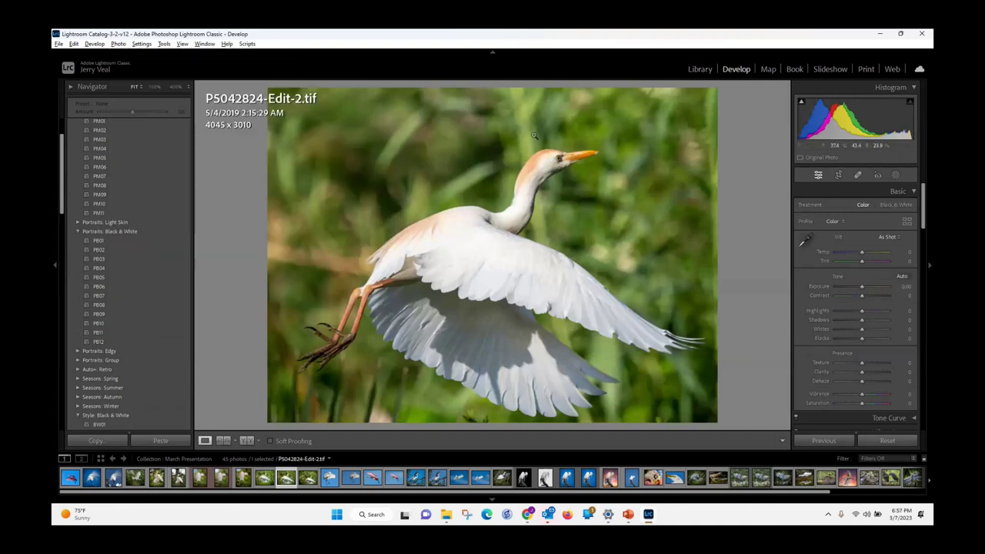
{"action": "left_click", "coordinate": [340, 93]}
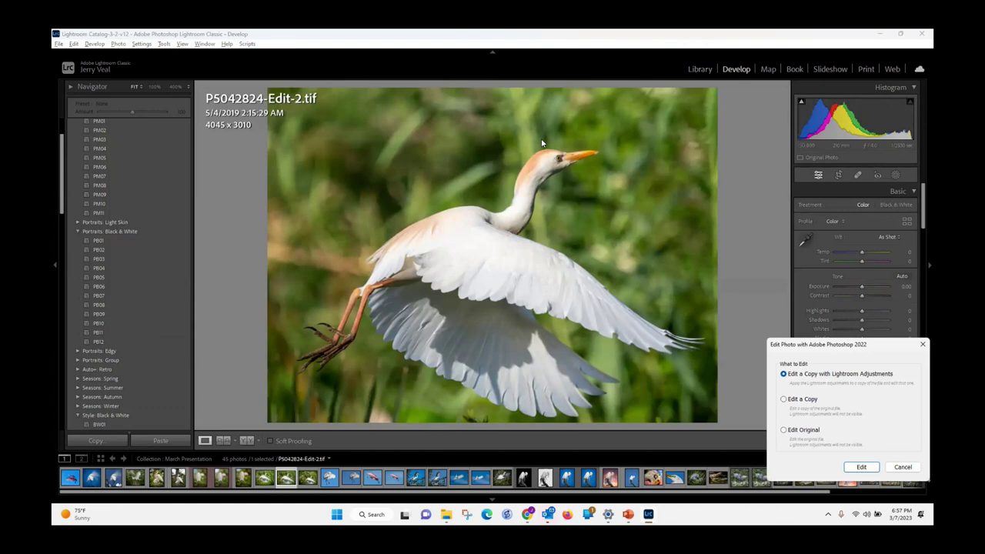
{"action": "key", "text": "Return"}
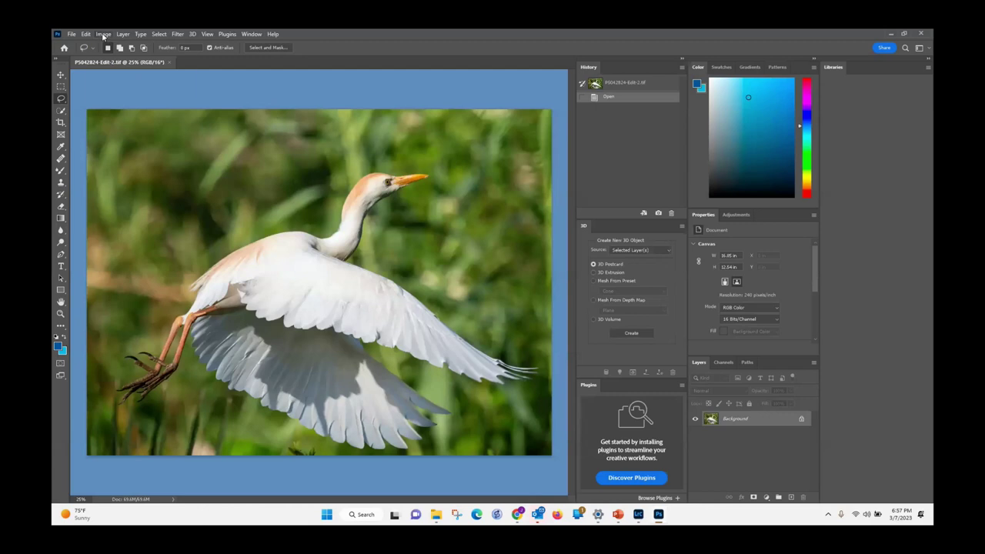
Step: Extend the canvas to a width of 18 inches, anchoring the image at its upper-left corner
{"action": "left_click", "coordinate": [103, 34]}
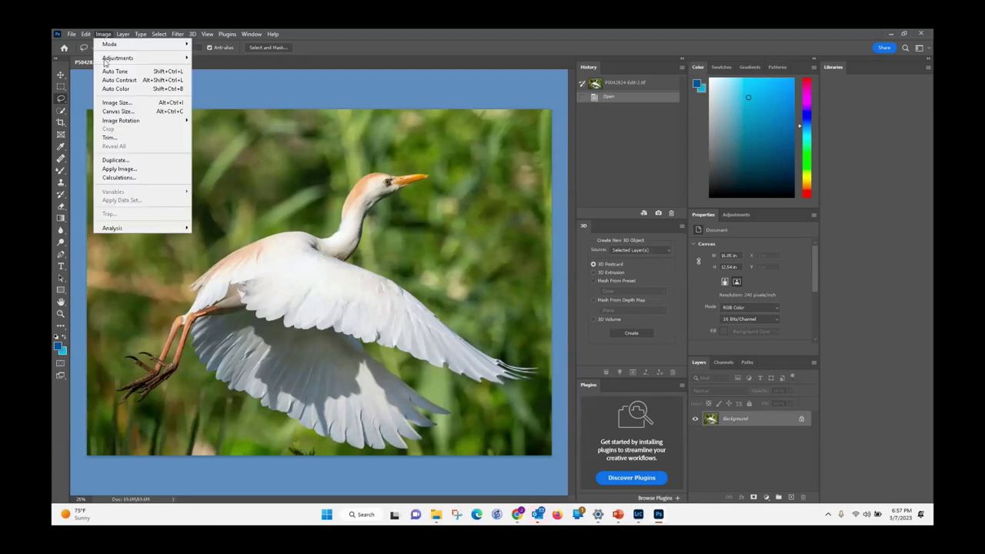
{"action": "left_click", "coordinate": [114, 112]}
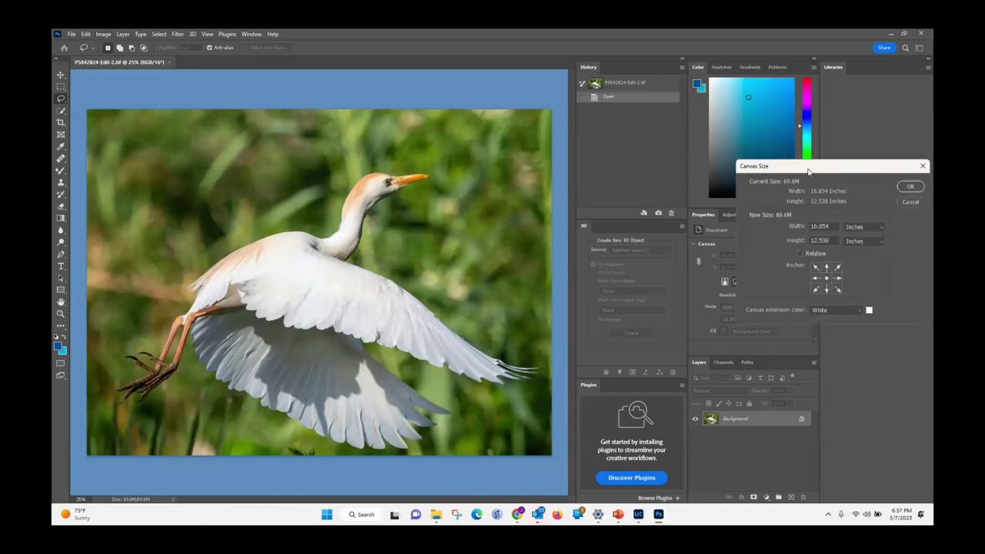
{"action": "left_click_drag", "start_coordinate": [808, 171], "coordinate": [289, 162]}
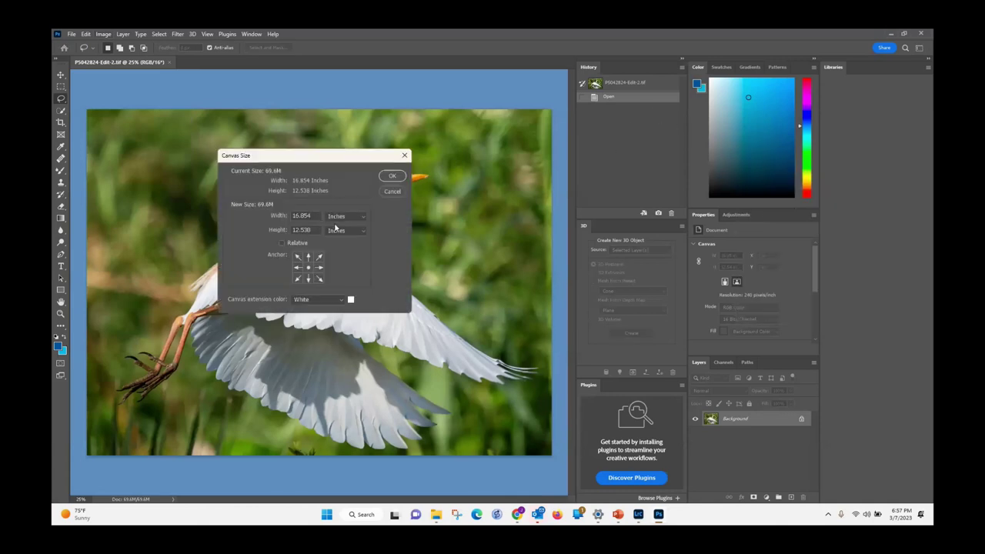
{"action": "left_click", "coordinate": [297, 256]}
{"action": "left_click_drag", "start_coordinate": [314, 216], "coordinate": [274, 212]}
{"action": "type", "text": "18"}
{"action": "key", "text": "Return"}
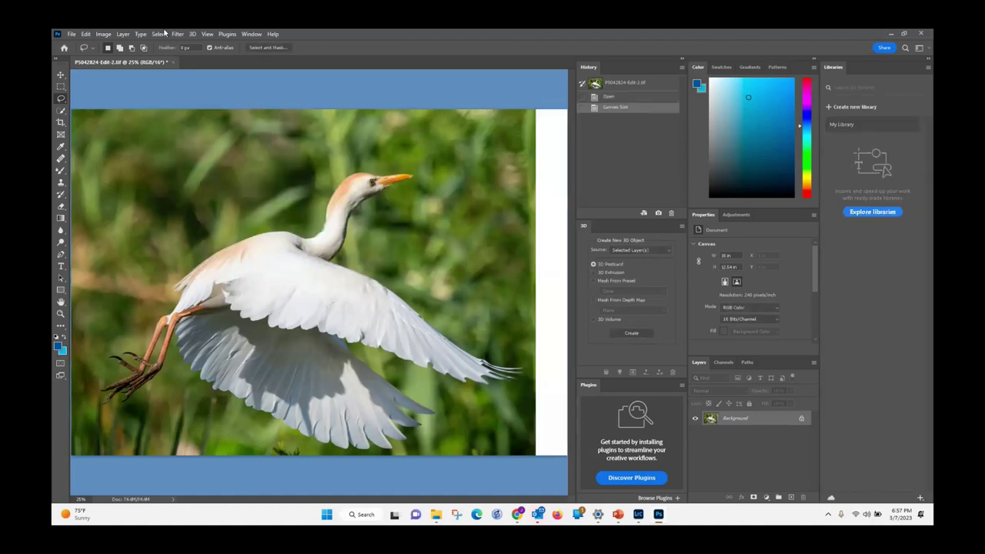
Step: Extend the canvas to a height of 15 inches, keeping the image anchored at its upper-left corner
{"action": "left_click", "coordinate": [104, 34]}
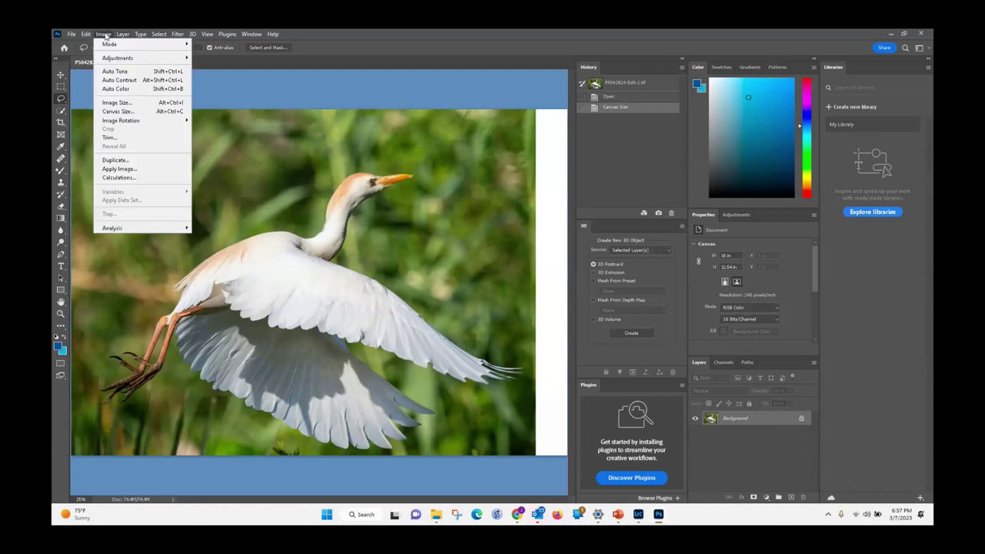
{"action": "left_click", "coordinate": [106, 113]}
{"action": "left_click", "coordinate": [298, 257]}
{"action": "left_click_drag", "start_coordinate": [316, 230], "coordinate": [271, 233]}
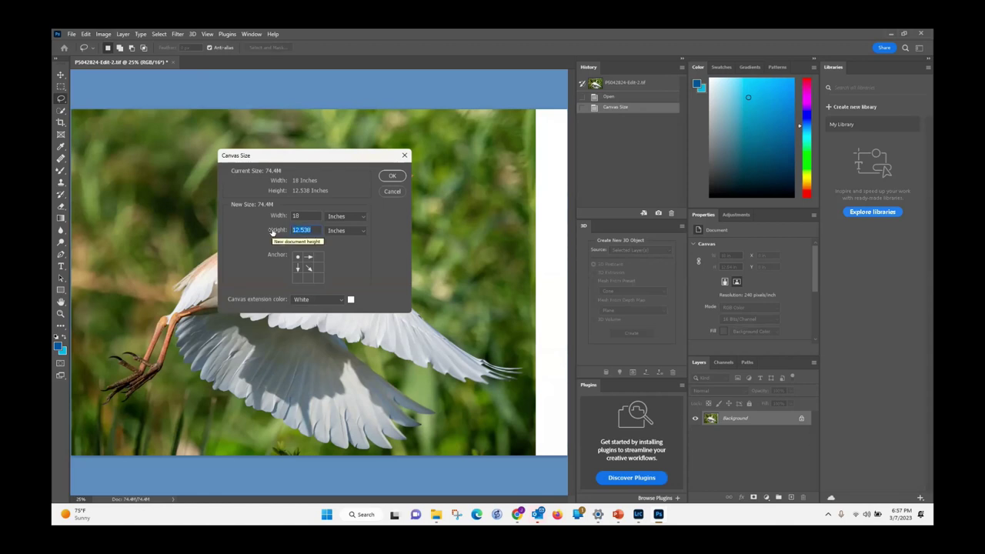
{"action": "type", "text": "15"}
{"action": "key", "text": "BackSpace"}
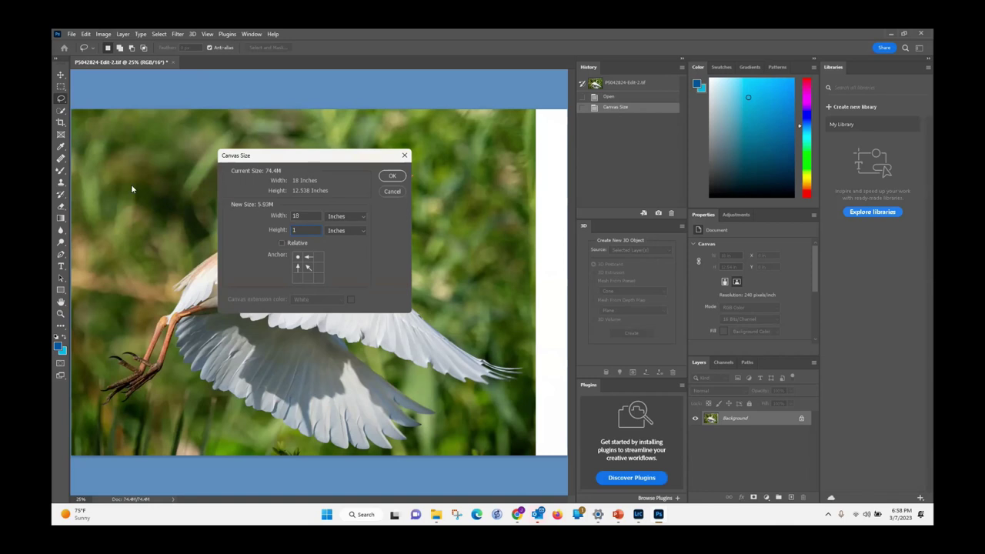
{"action": "type", "text": "5"}
{"action": "left_click", "coordinate": [391, 176]}
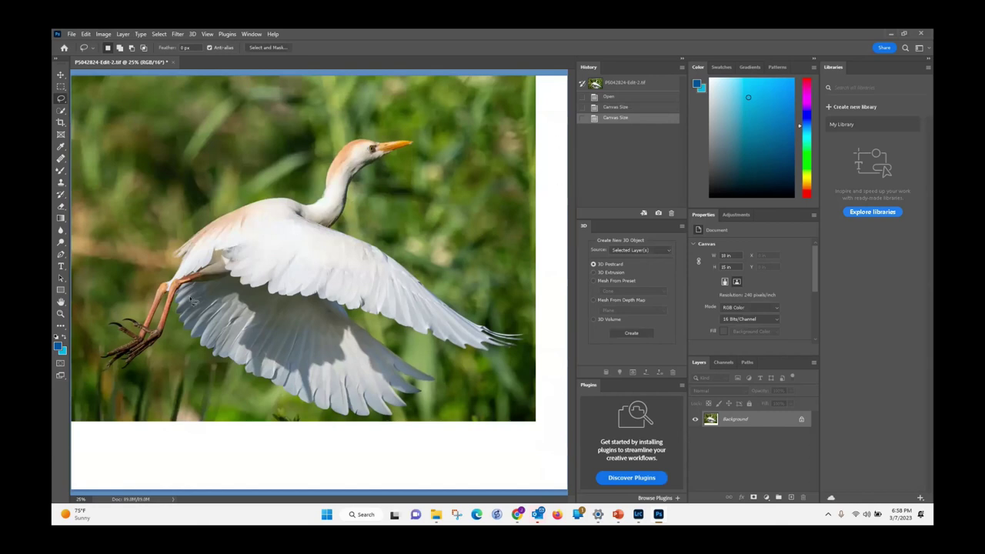
Step: Select a full-width strip of the white area just below the photo, fill it with Content-Aware at 100% opacity, and deselect
{"action": "left_click", "coordinate": [61, 86]}
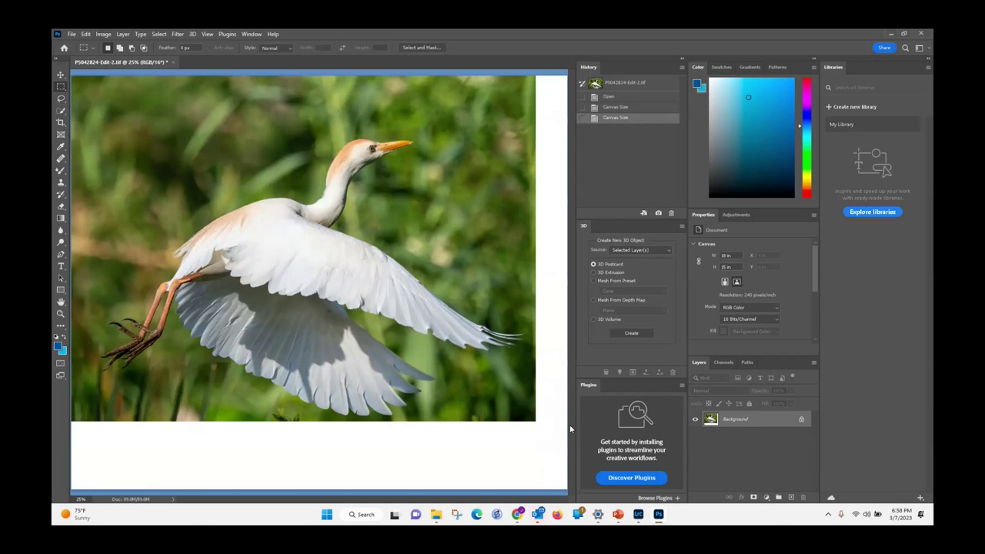
{"action": "left_click_drag", "start_coordinate": [565, 421], "coordinate": [53, 462]}
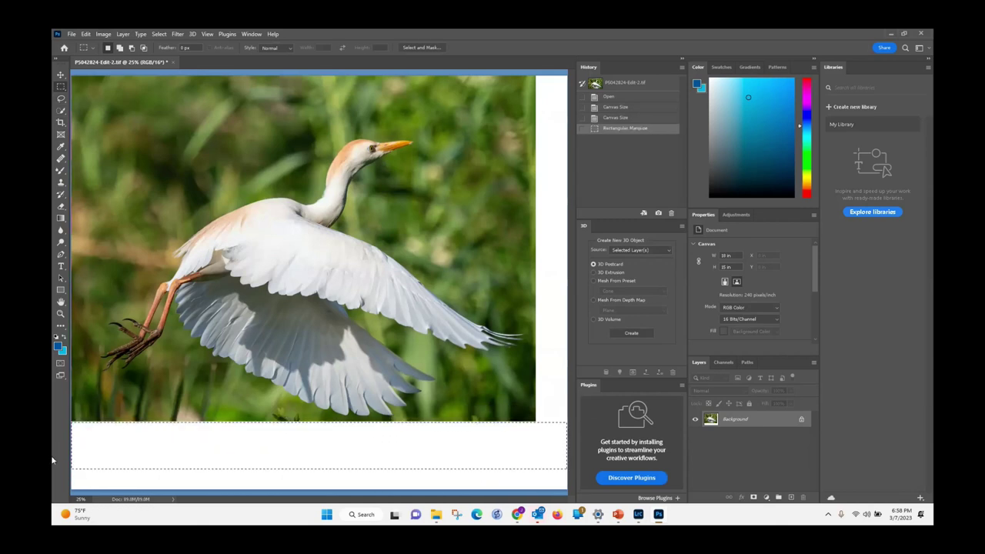
{"action": "key", "text": "Up"}
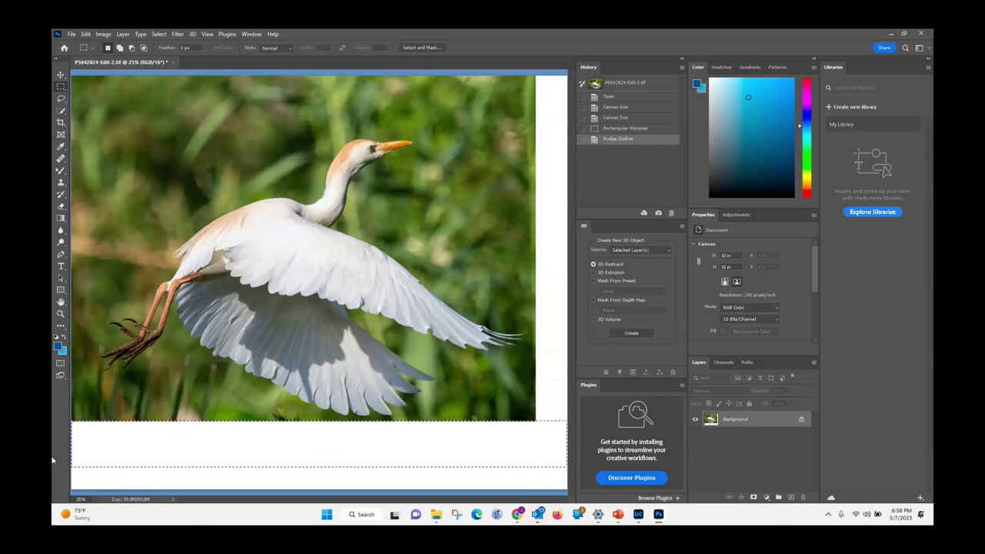
{"action": "right_click", "coordinate": [301, 450]}
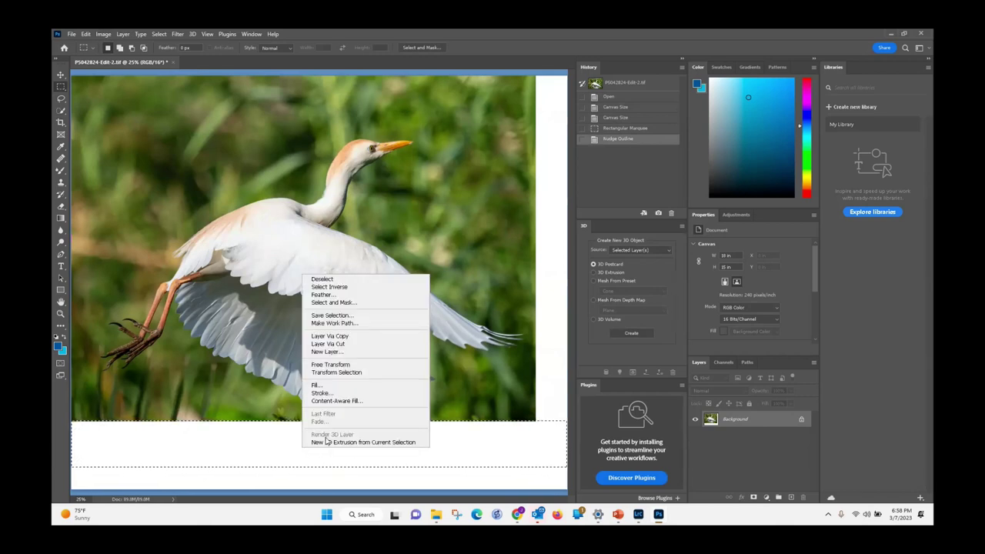
{"action": "left_click", "coordinate": [317, 385]}
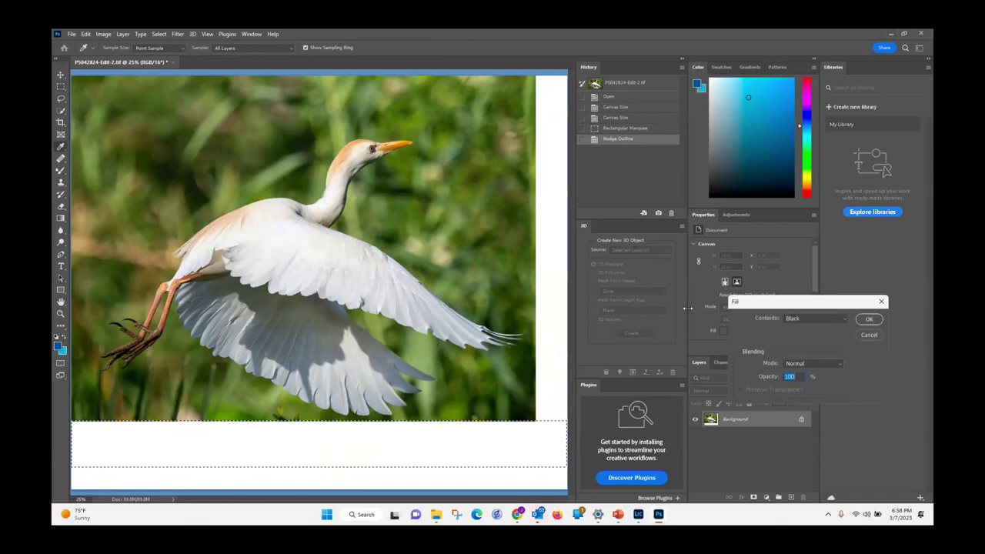
{"action": "left_click", "coordinate": [825, 318]}
{"action": "left_click", "coordinate": [837, 359]}
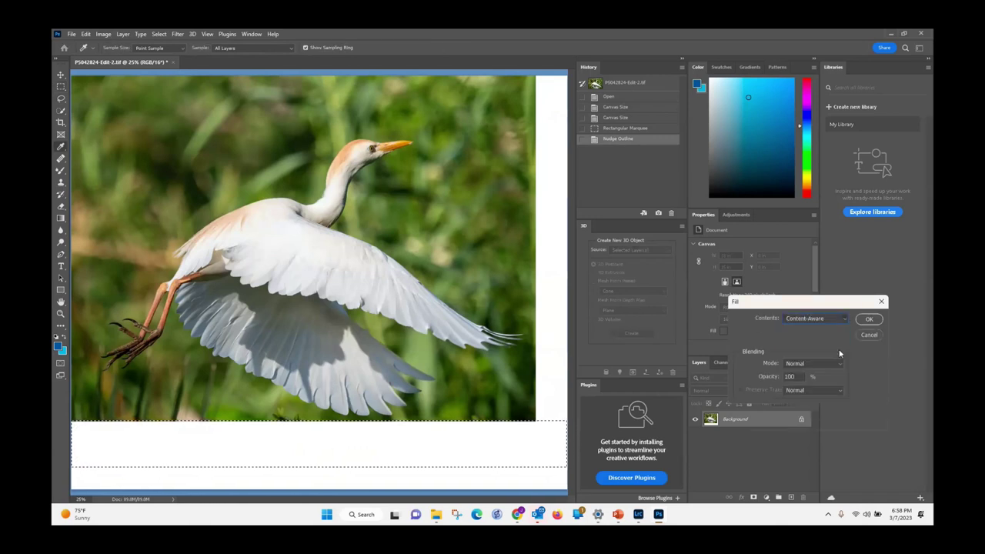
{"action": "left_click", "coordinate": [868, 319]}
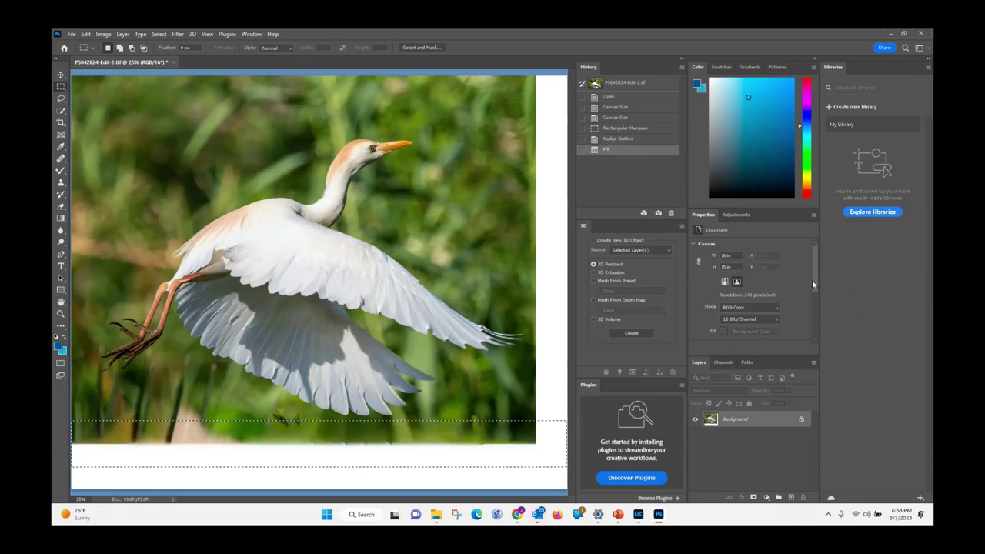
{"action": "left_click_drag", "start_coordinate": [373, 465], "coordinate": [375, 467]}
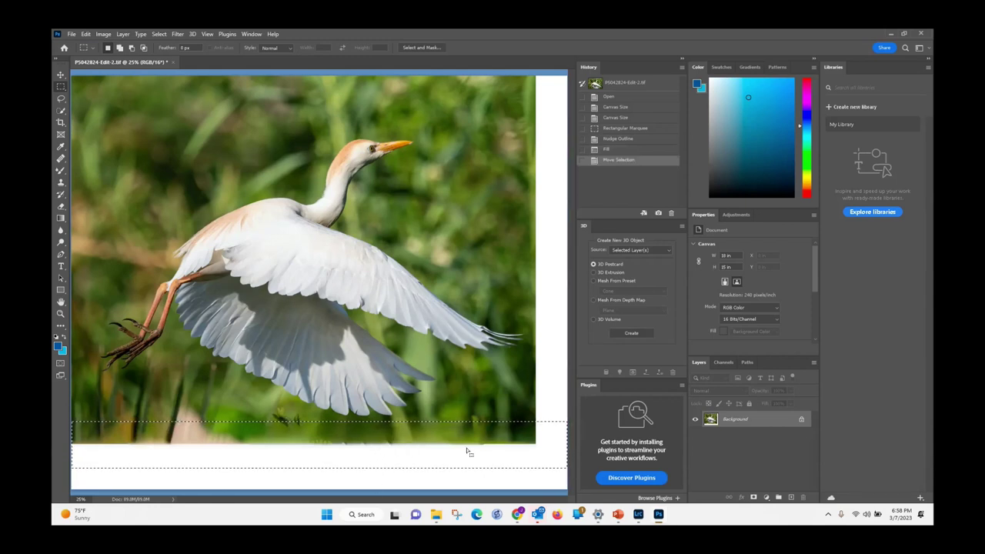
{"action": "key", "text": "ctrl+d"}
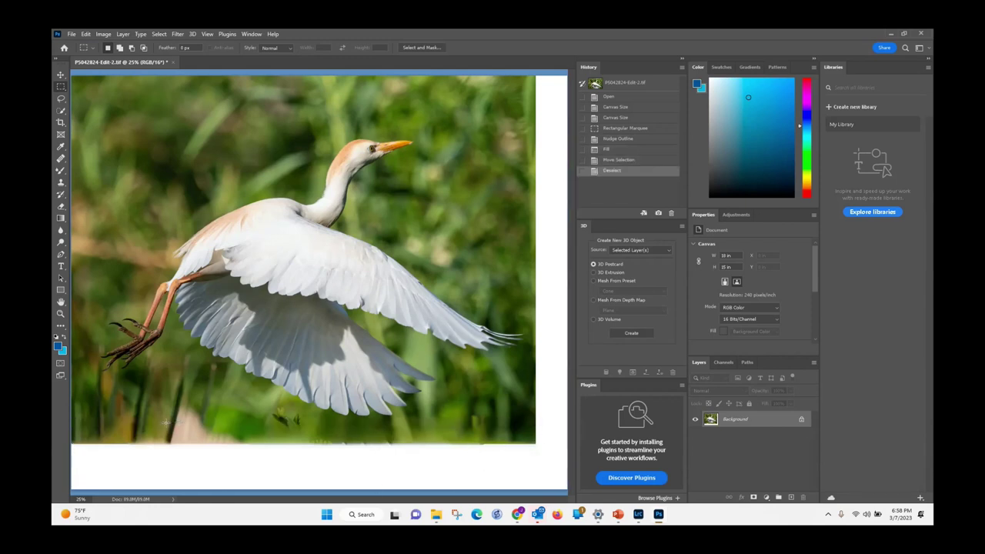
Step: Select a strip overlapping the photo's lower edge and the white area beneath it, and fill it with Content-Aware at 100% opacity
{"action": "left_click_drag", "start_coordinate": [552, 432], "coordinate": [69, 481]}
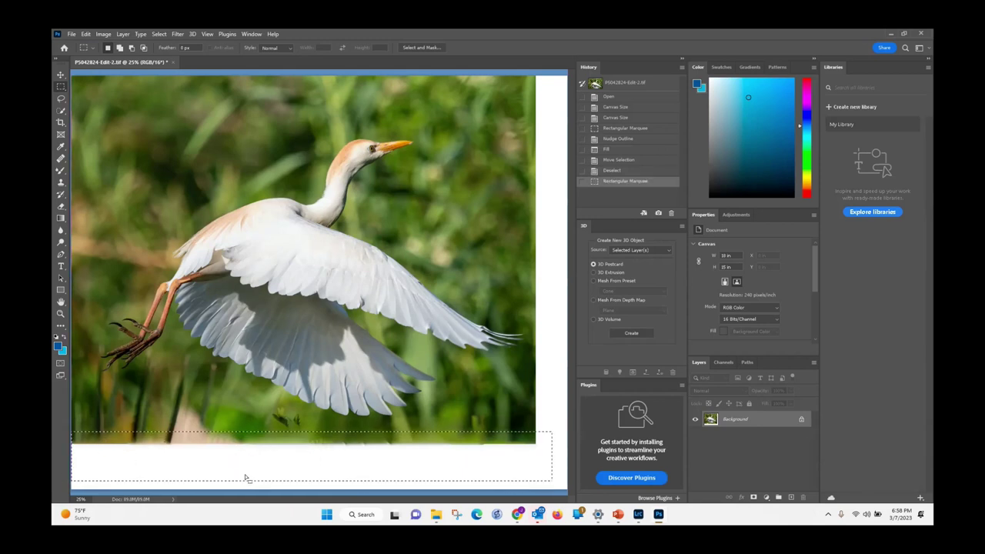
{"action": "right_click", "coordinate": [246, 478]}
{"action": "left_click", "coordinate": [257, 405]}
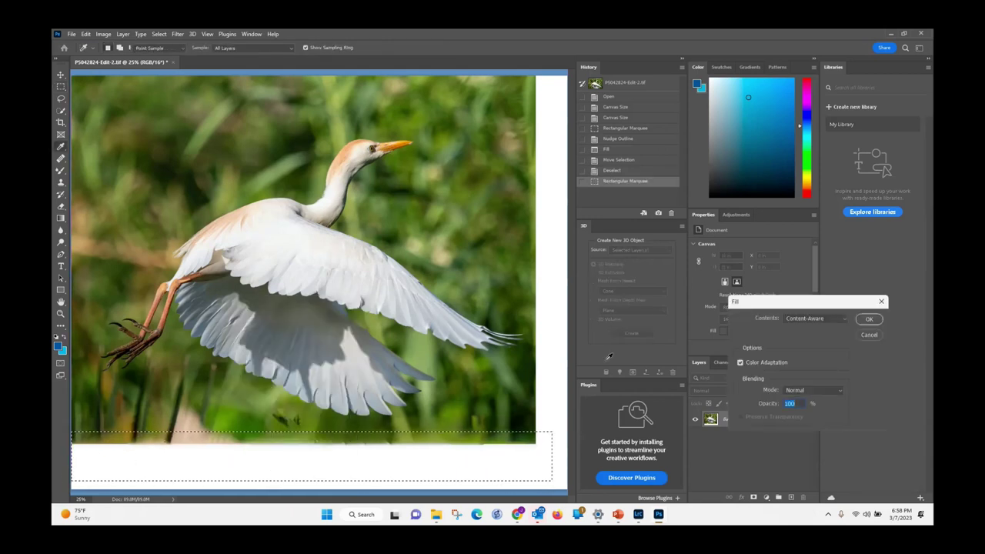
{"action": "left_click", "coordinate": [868, 319]}
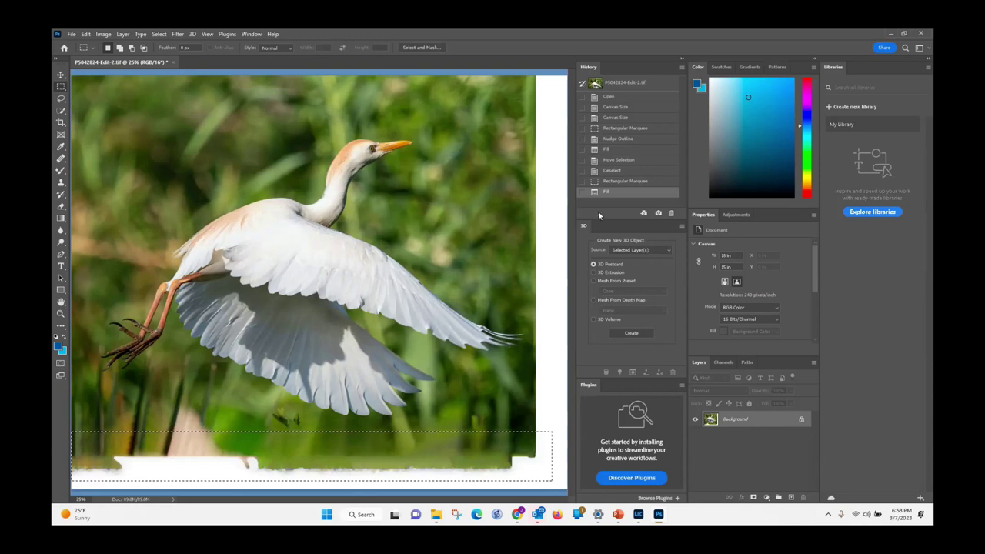
Step: Select the full-height white strip along the photo's right edge, fill it with Content-Aware at 100% opacity, and deselect
{"action": "left_click_drag", "start_coordinate": [534, 71], "coordinate": [570, 489]}
{"action": "right_click", "coordinate": [558, 468]}
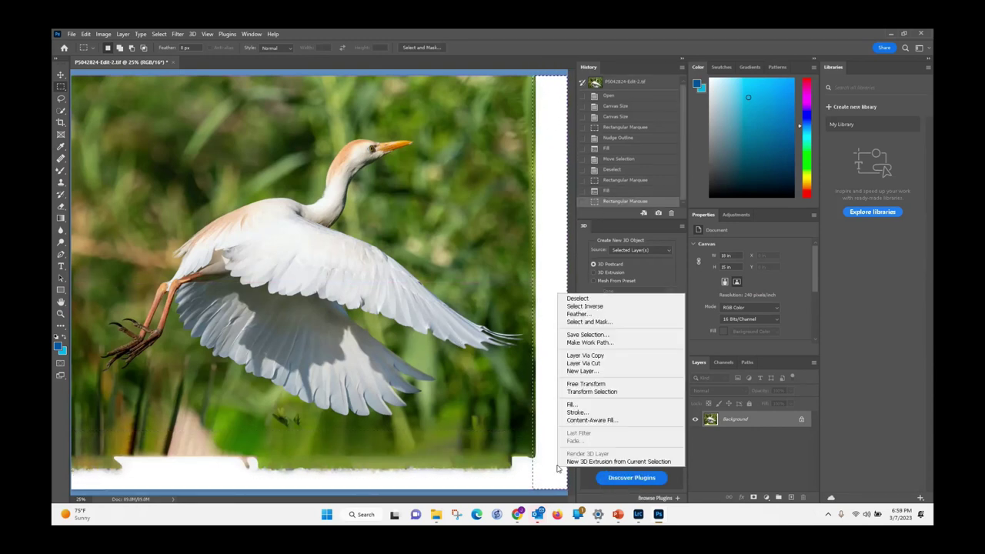
{"action": "left_click", "coordinate": [573, 404]}
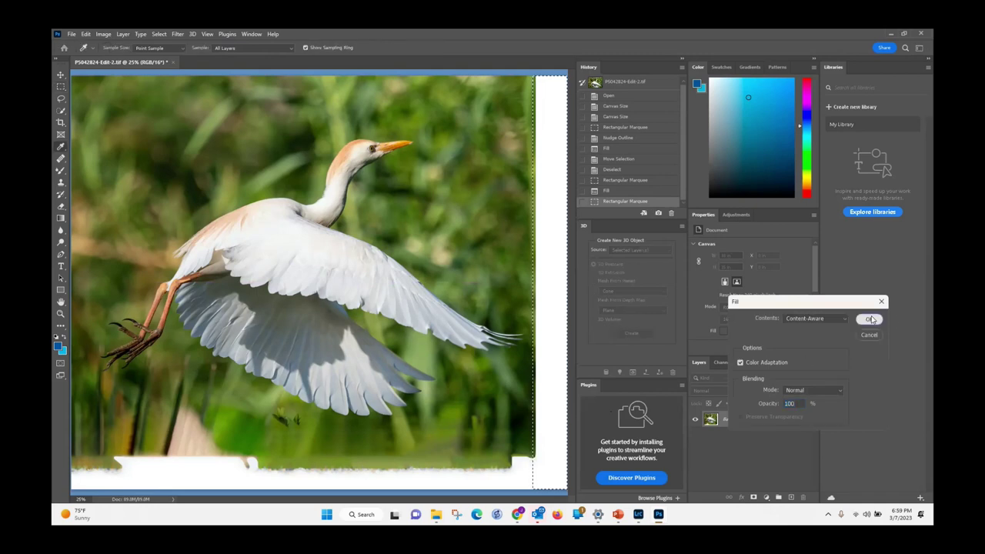
{"action": "left_click", "coordinate": [870, 319]}
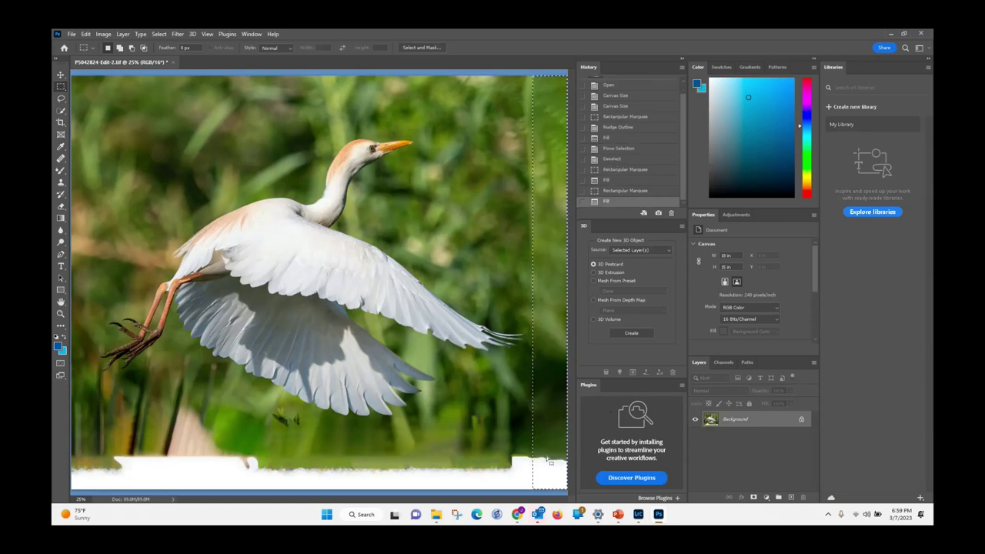
{"action": "key", "text": "ctrl+d"}
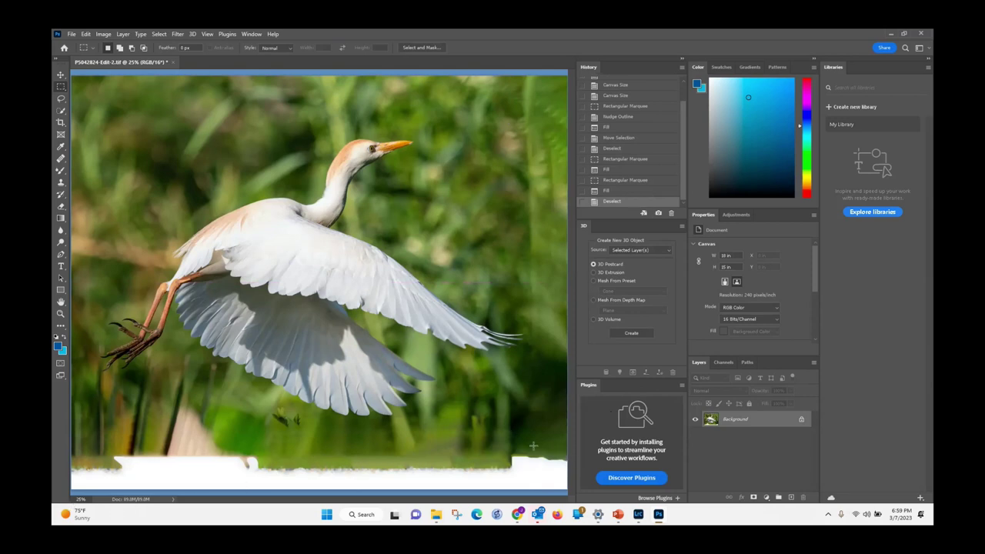
Step: Select an 18-inch-wide, about 1.6-inch-high strip over the remaining white along the lower edge and fill it with Content-Aware at 100% opacity
{"action": "left_click_drag", "start_coordinate": [568, 445], "coordinate": [71, 489]}
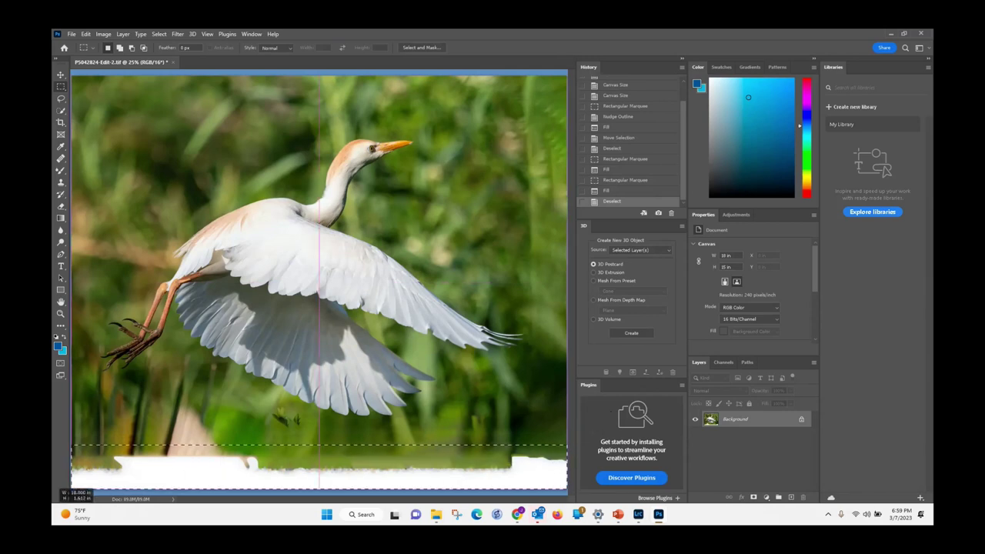
{"action": "right_click", "coordinate": [218, 479]}
{"action": "left_click", "coordinate": [261, 418]}
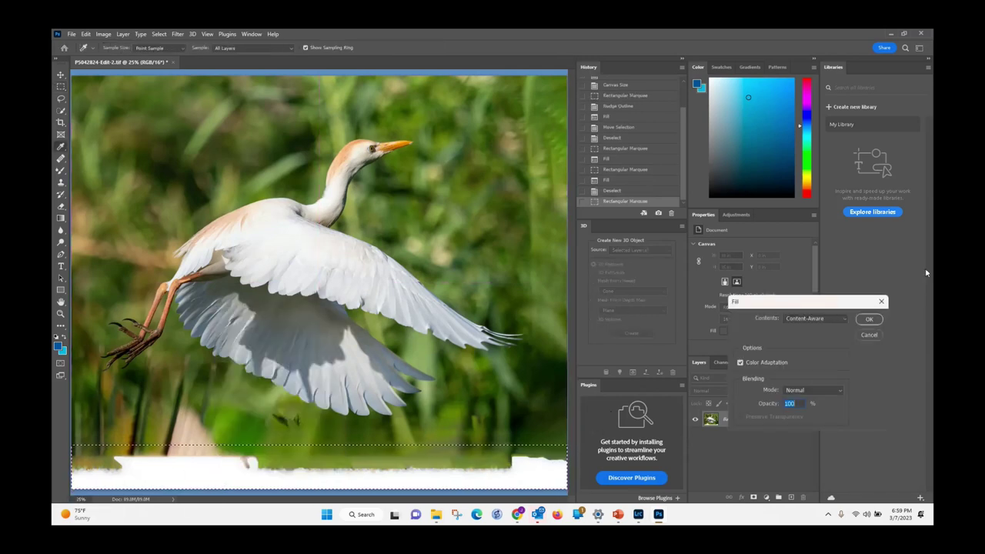
{"action": "left_click", "coordinate": [881, 302]}
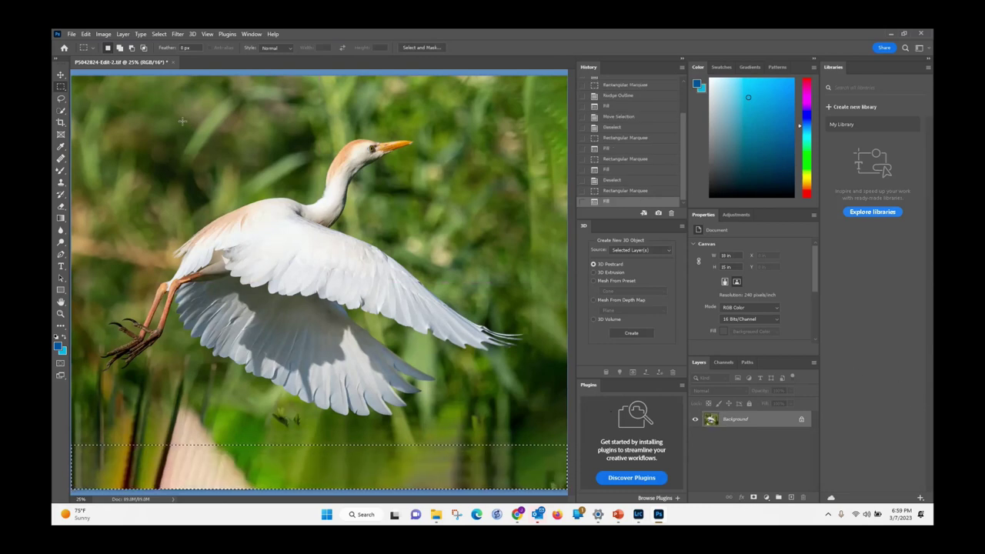
Step: Save the extended egret image and close Photoshop to return to Lightroom Classic
{"action": "left_click", "coordinate": [71, 34]}
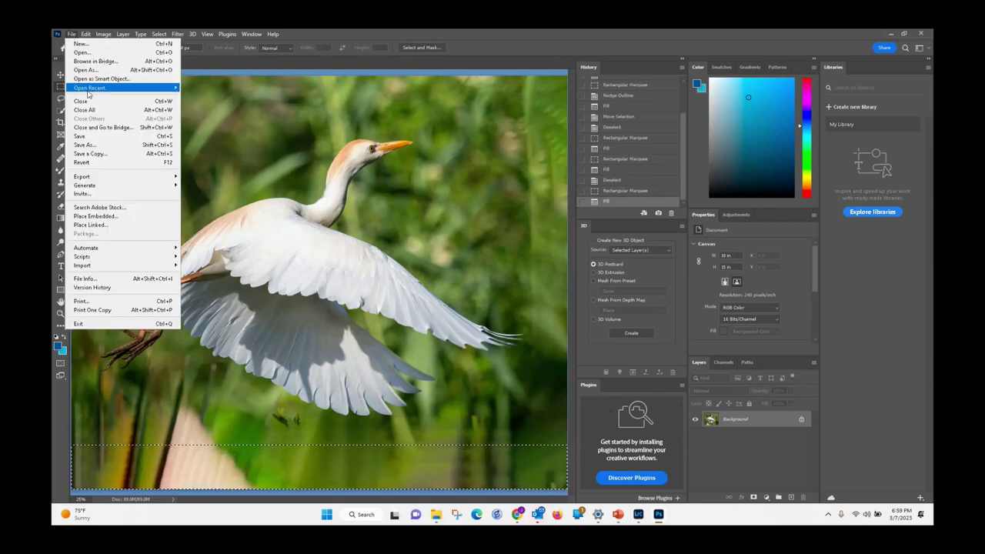
{"action": "left_click", "coordinate": [84, 136]}
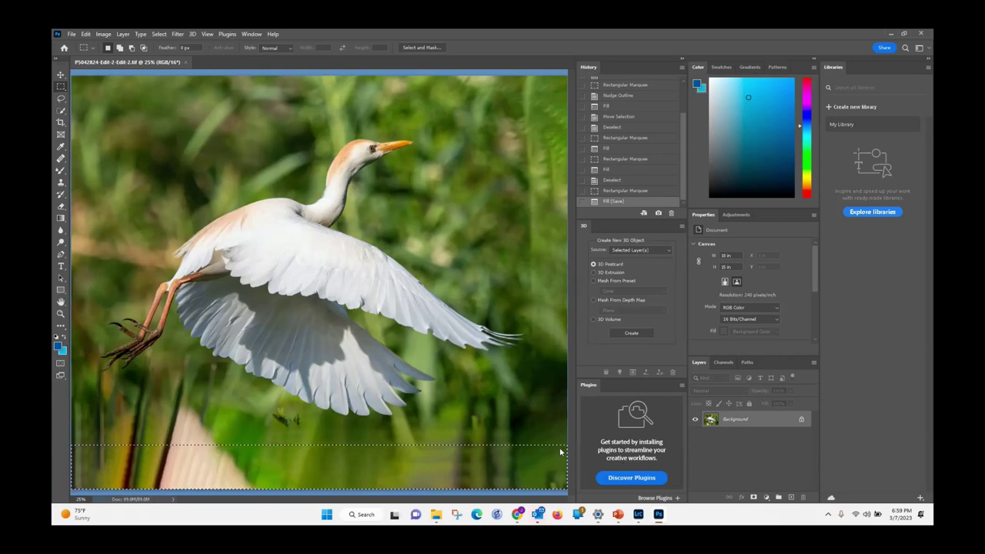
{"action": "left_click", "coordinate": [923, 34]}
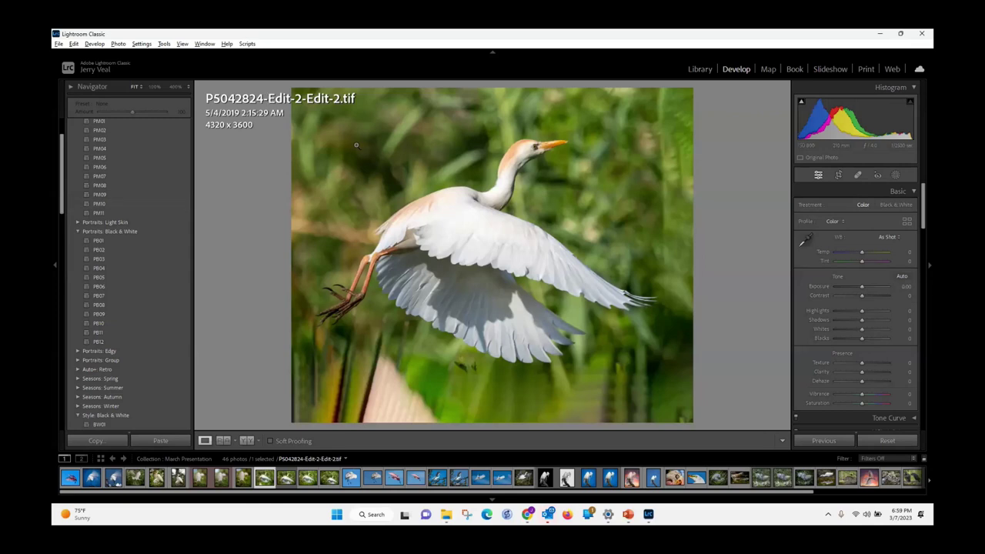
Step: Crop the egret photo to about 4029 x 3349 pixels, trimming the left and lower edges, and apply the crop
{"action": "left_click", "coordinate": [838, 175]}
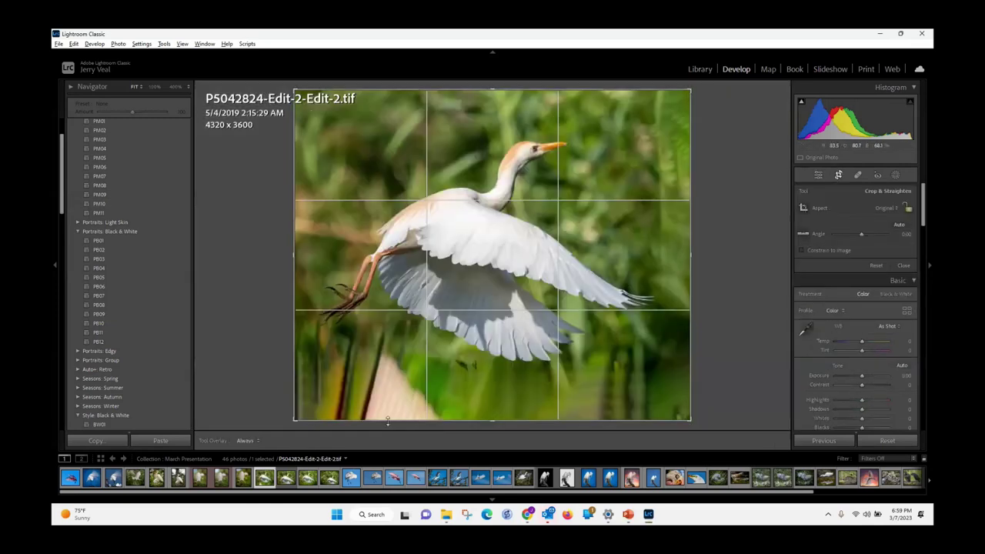
{"action": "left_click_drag", "start_coordinate": [295, 420], "coordinate": [305, 398]}
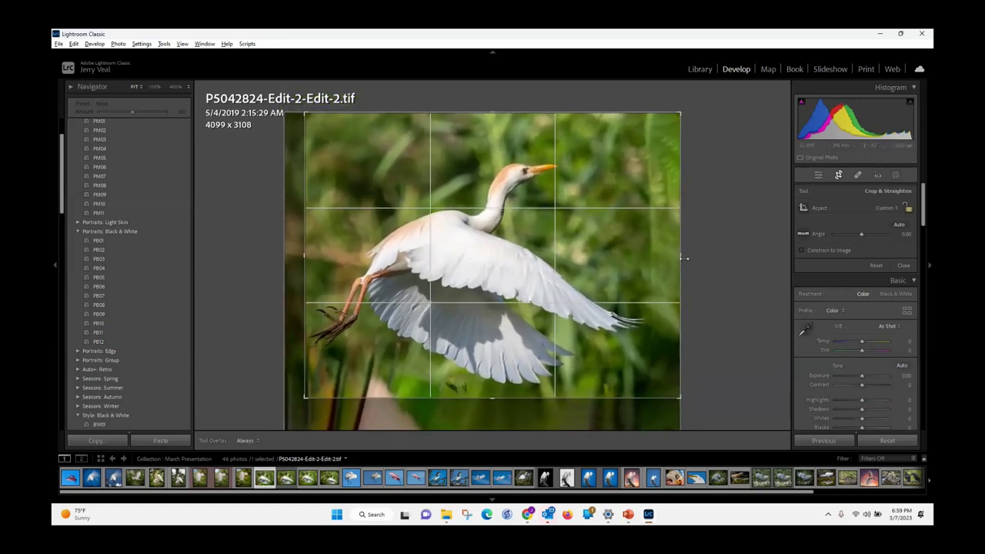
{"action": "left_click_drag", "start_coordinate": [493, 398], "coordinate": [493, 408]}
{"action": "key", "text": "Return"}
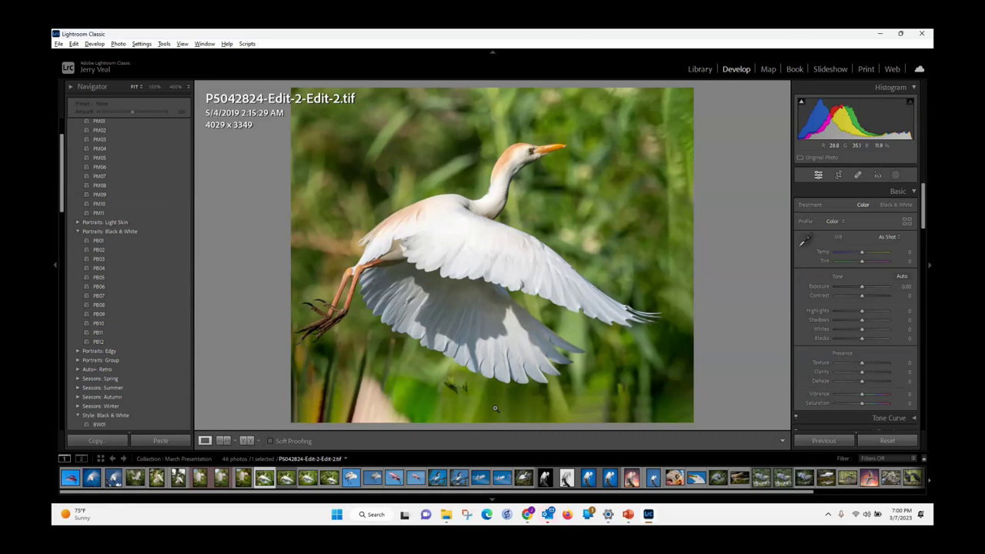
{"action": "key", "text": "alt+Tab"}
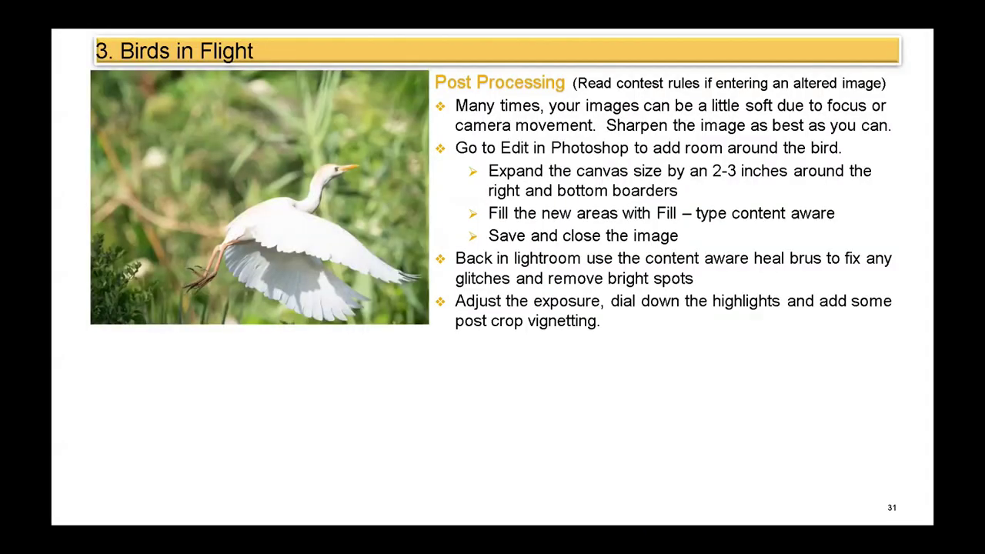
{"action": "key", "text": "Right"}
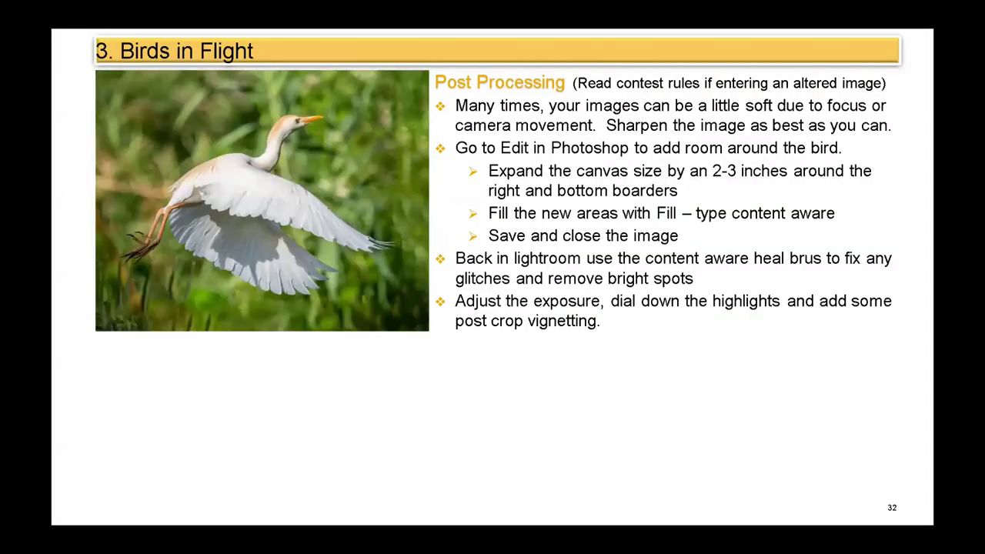